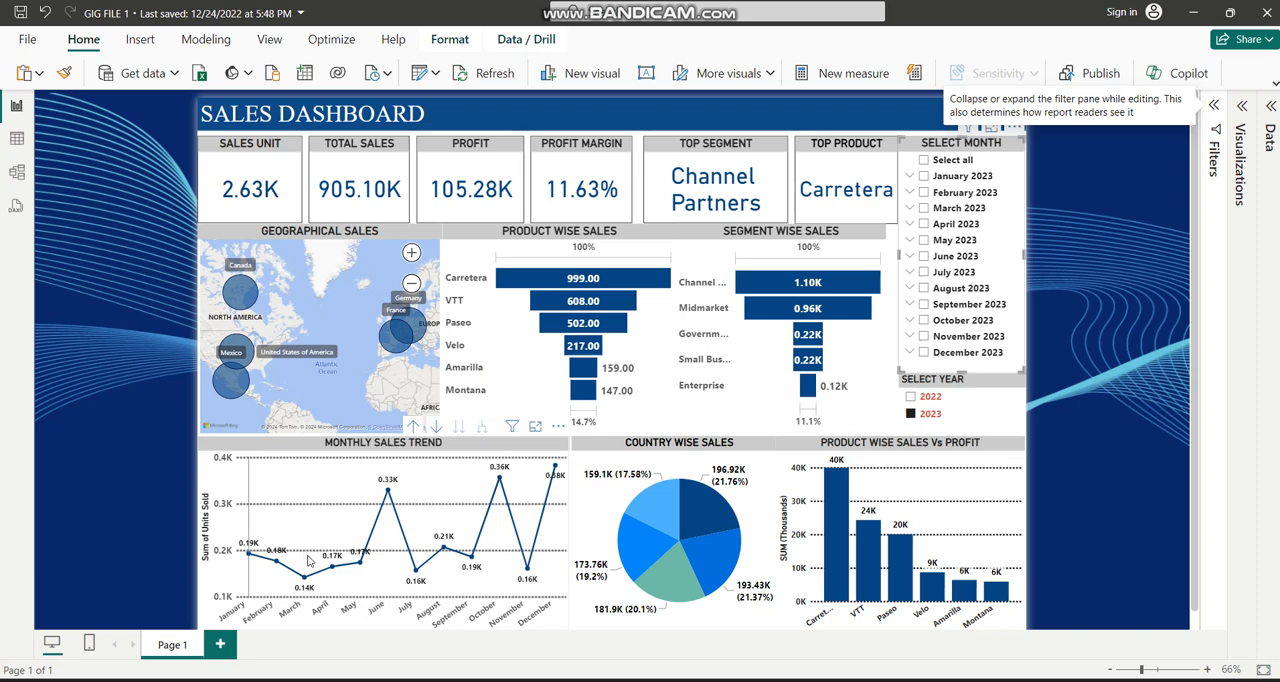
Filter the dashboard by January 2023, February 2023 and March 2023 in turn, and clear the month selection.
mouse_move(516, 573)
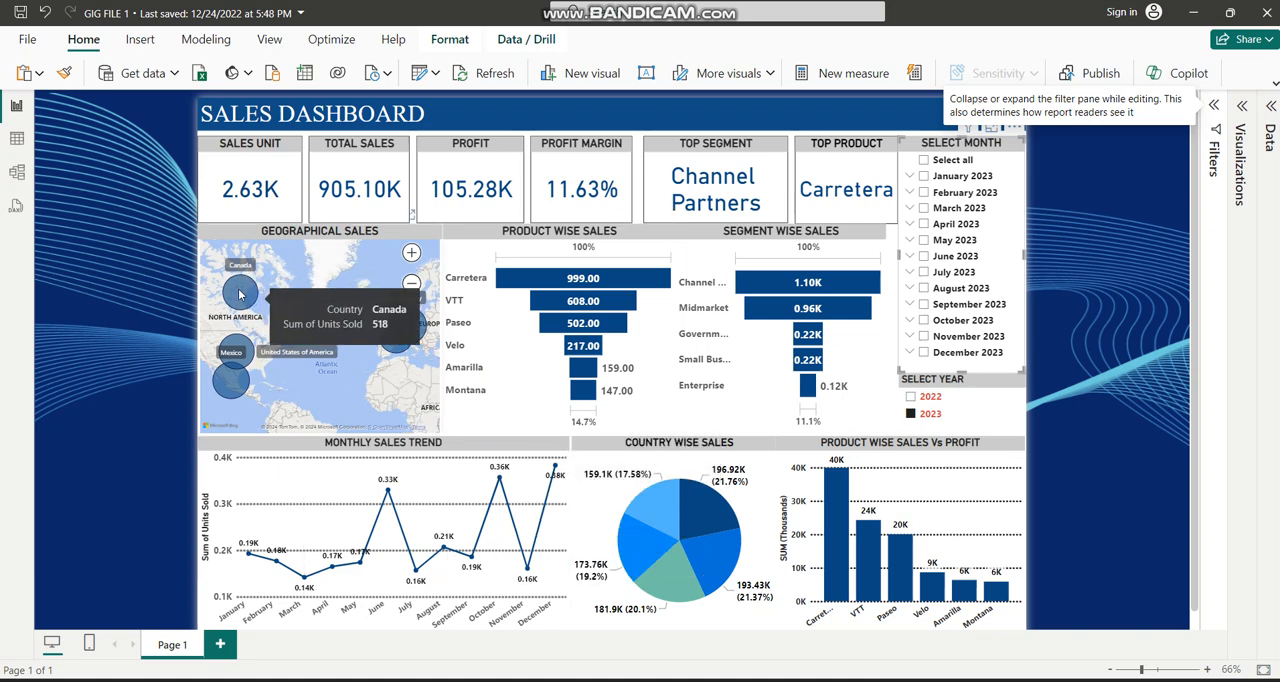
mouse_move(406, 342)
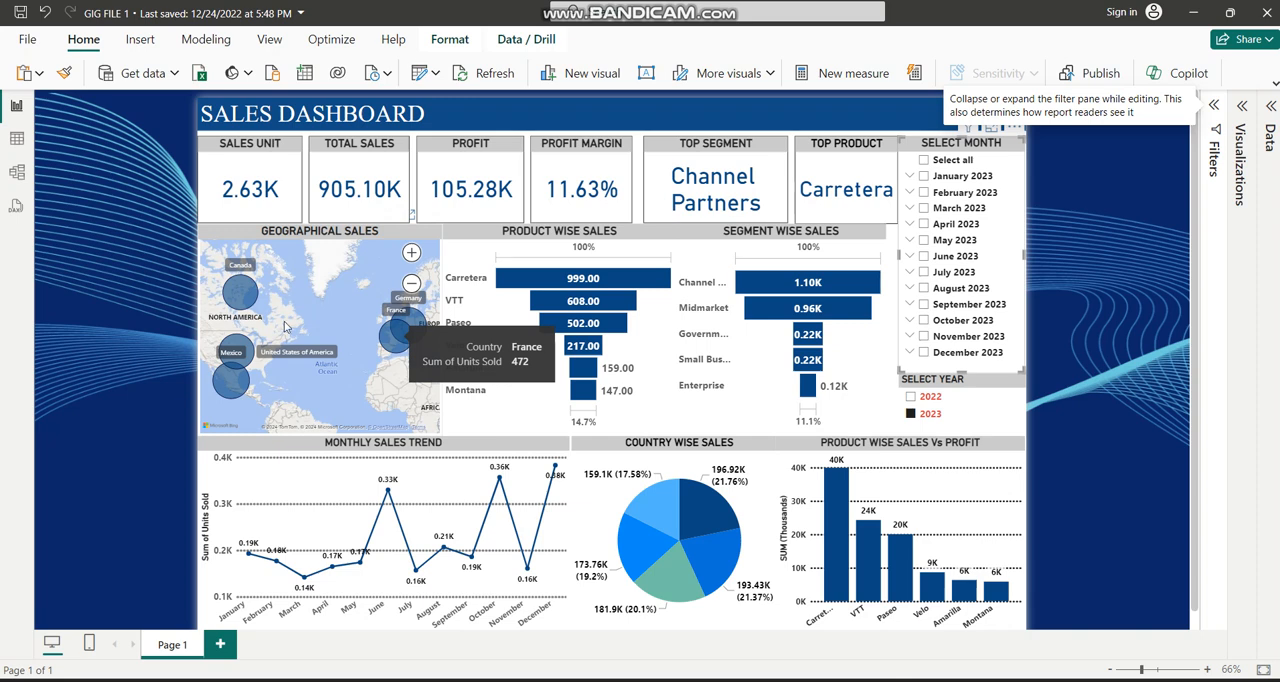
mouse_move(237, 306)
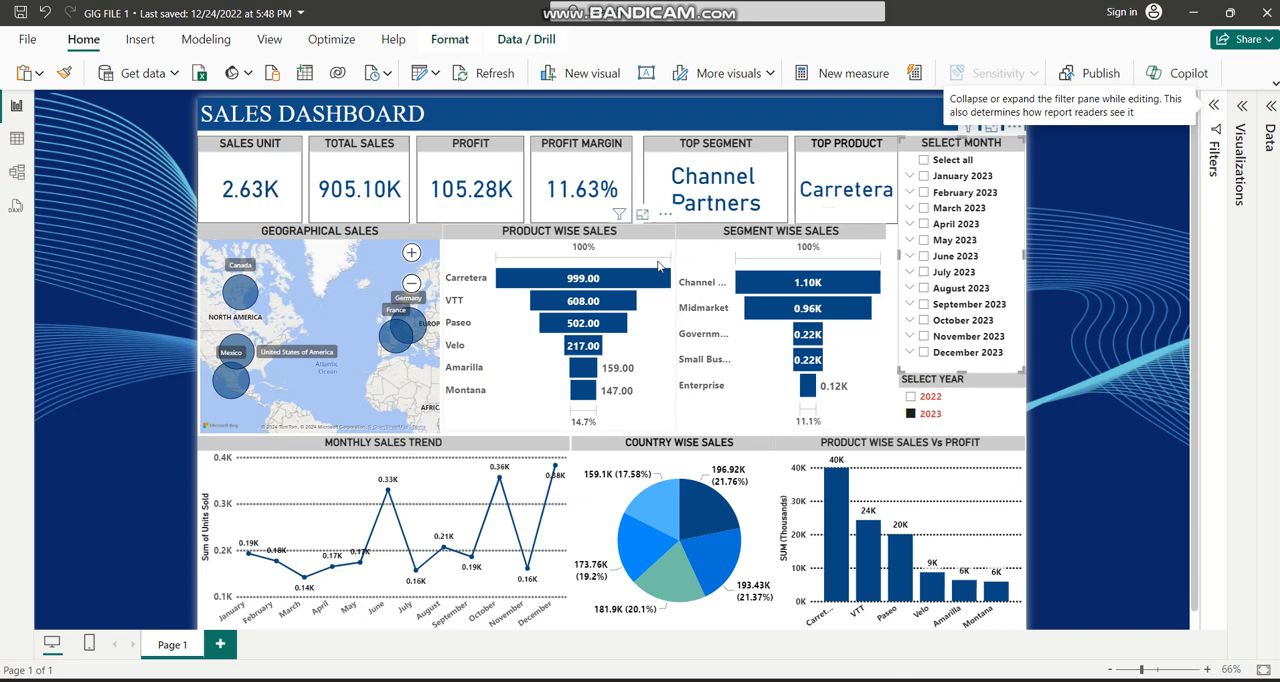
click(925, 177)
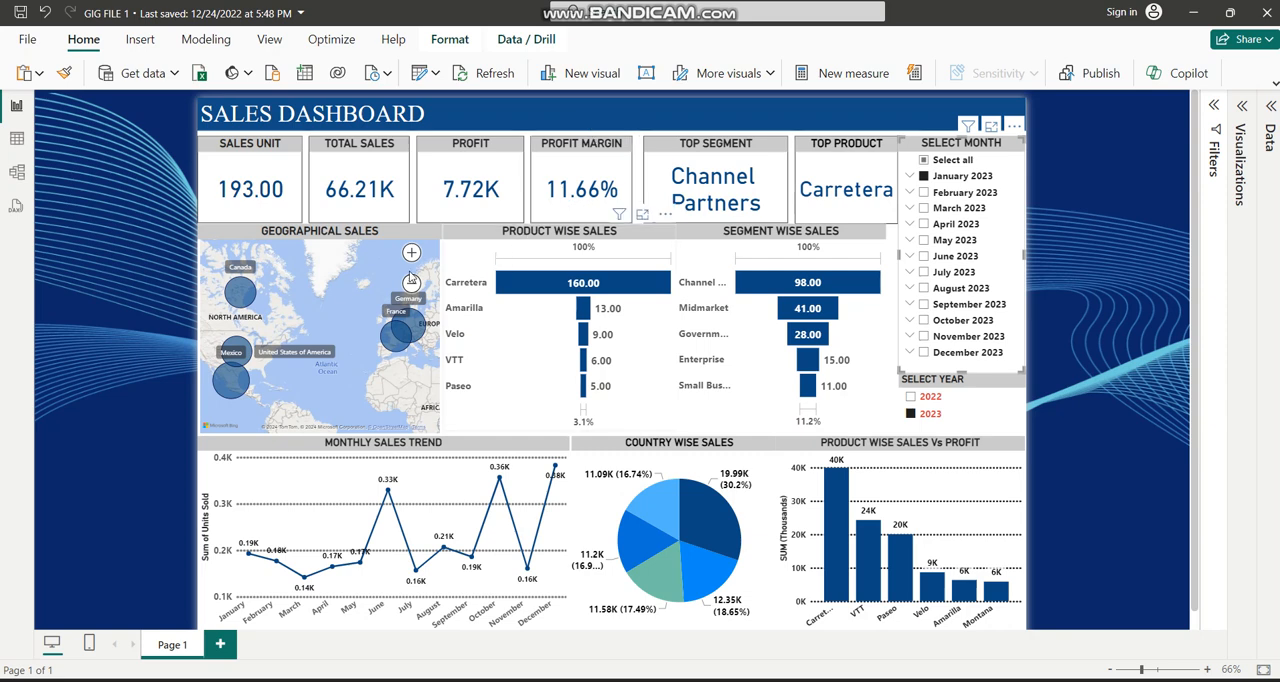
click(923, 193)
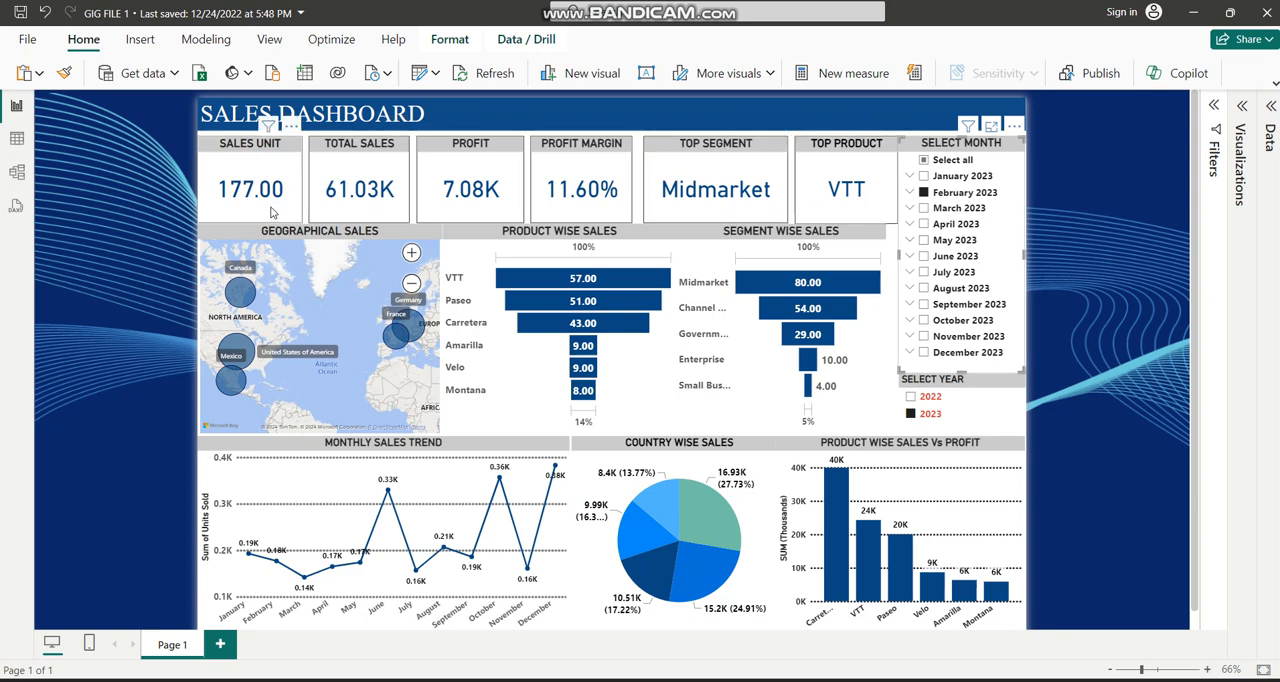
click(925, 208)
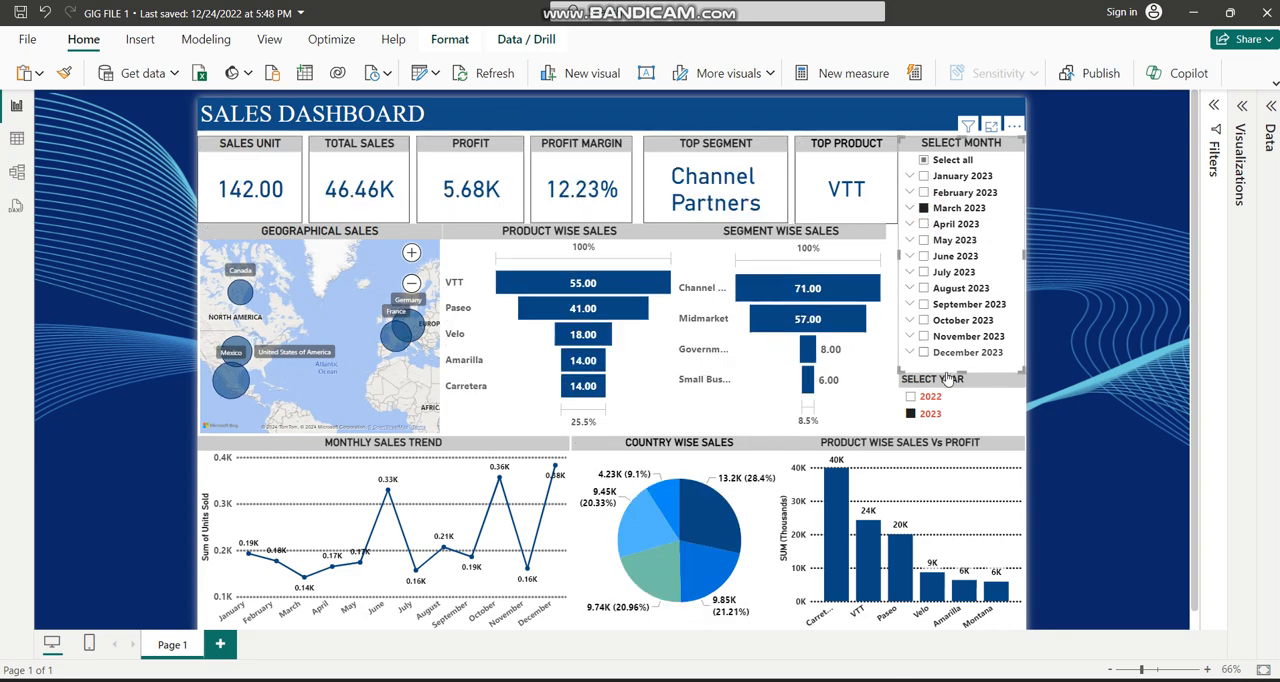
click(924, 208)
Filter the dashboard to March, April and May 2023 together, and clear the month selections.
right_click(997, 232)
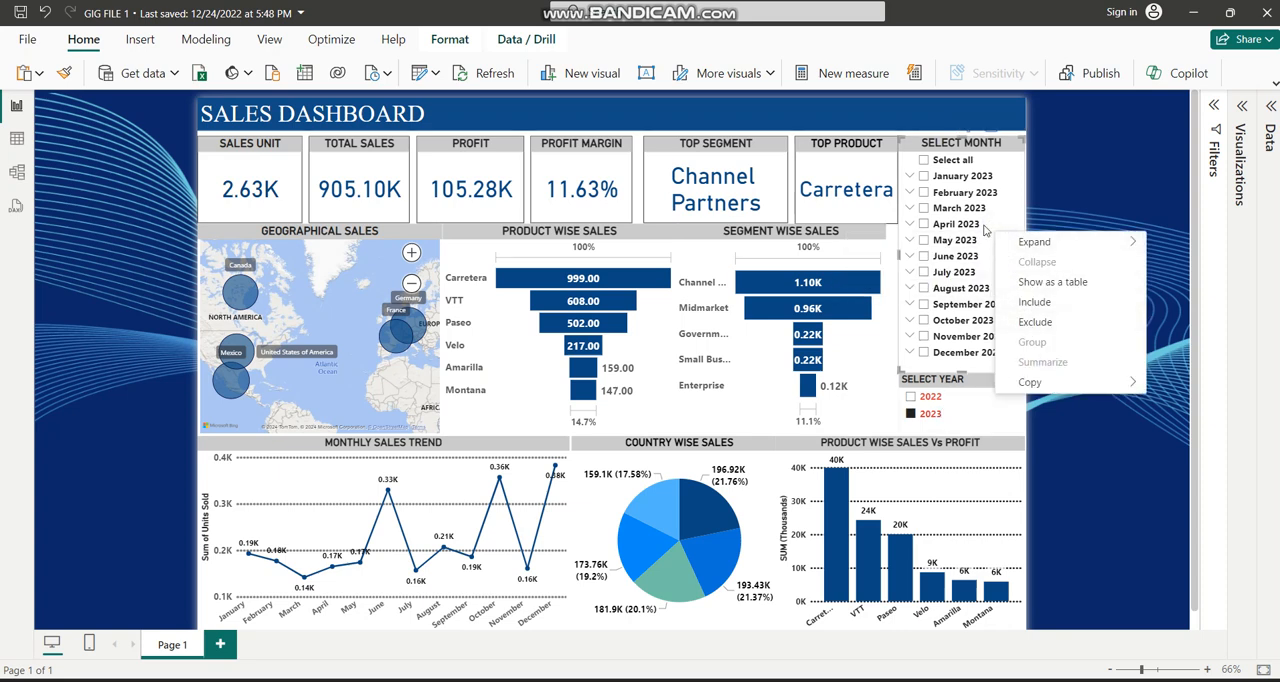
click(962, 208)
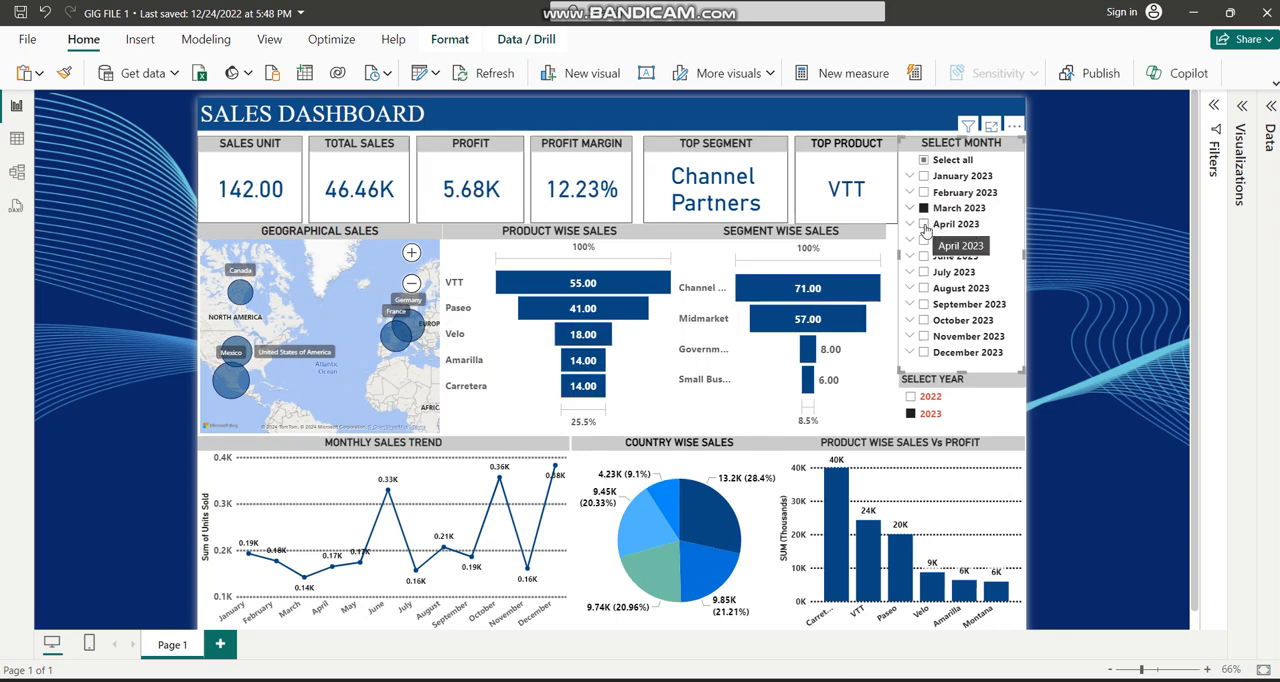
click(925, 226)
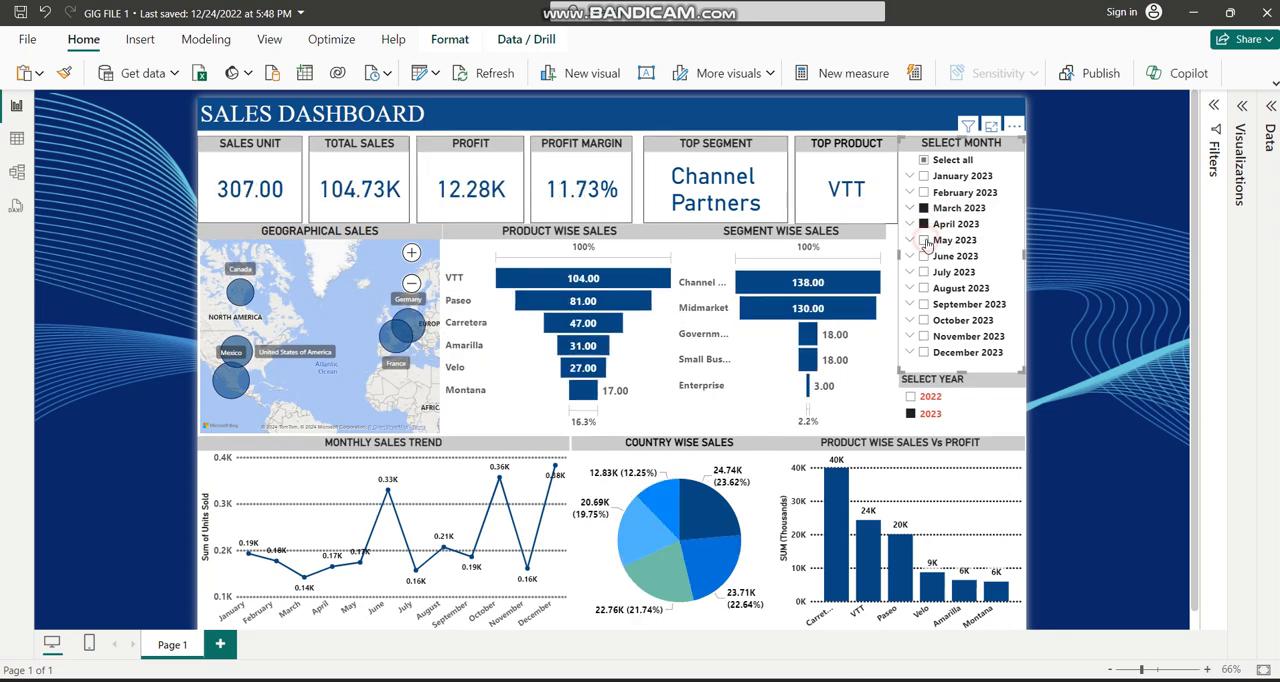
click(925, 242)
right_click(992, 237)
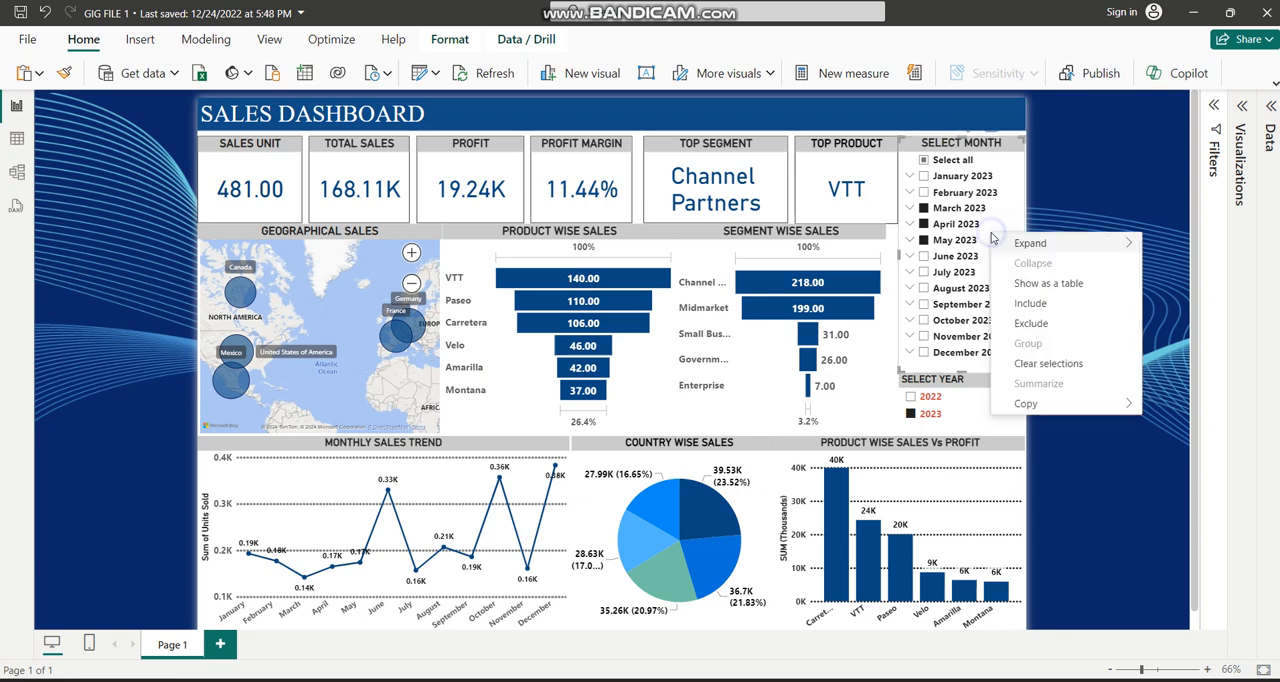
click(1028, 364)
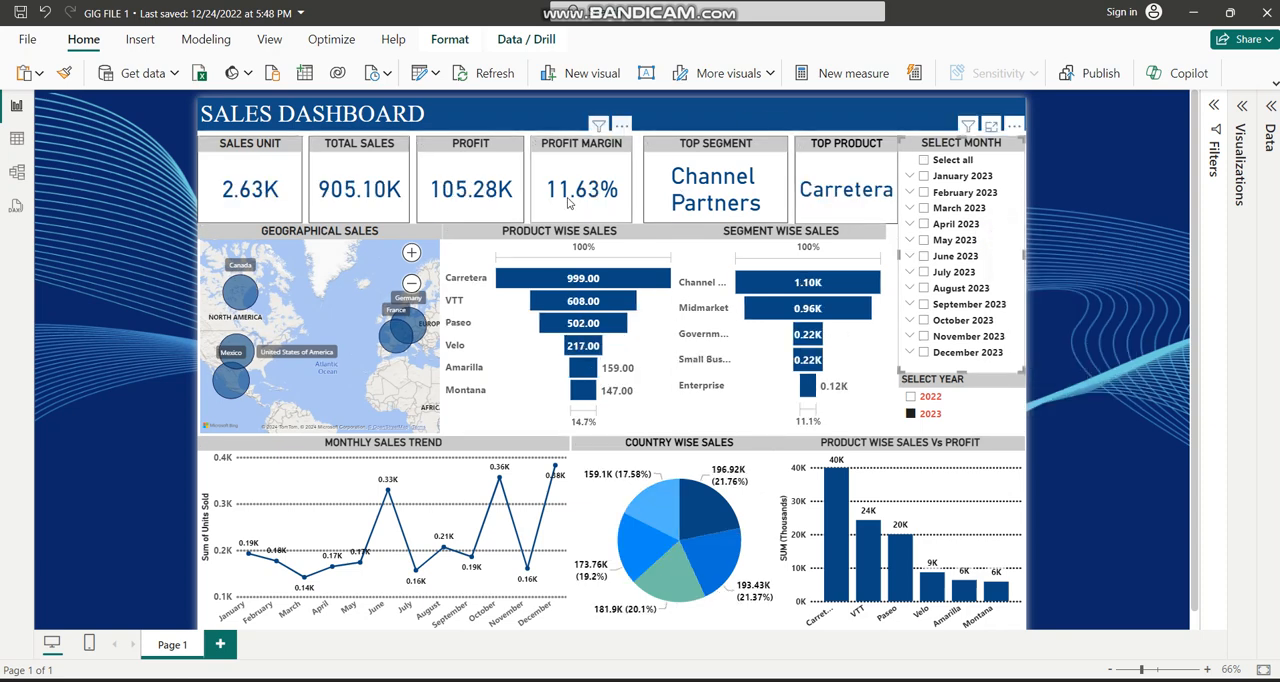
Switch the year filter to 2022 to view that year's sales, and set it back to 2023.
click(911, 397)
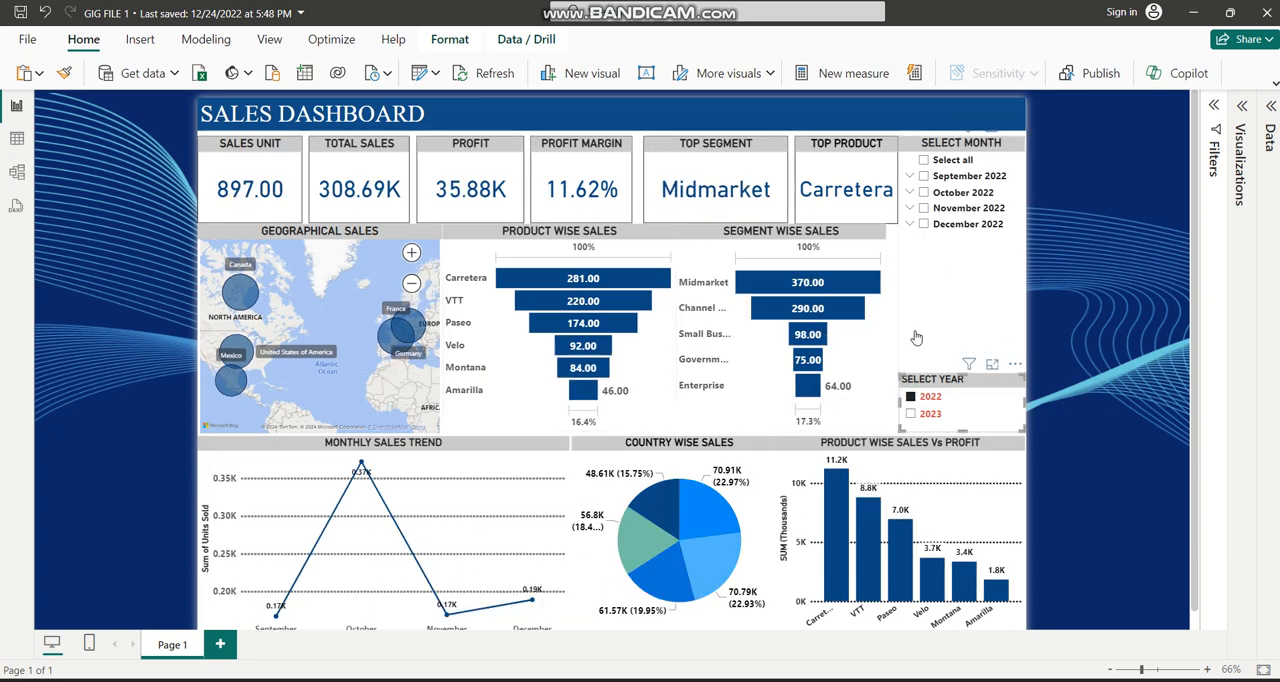
scroll(912, 337, down, 1)
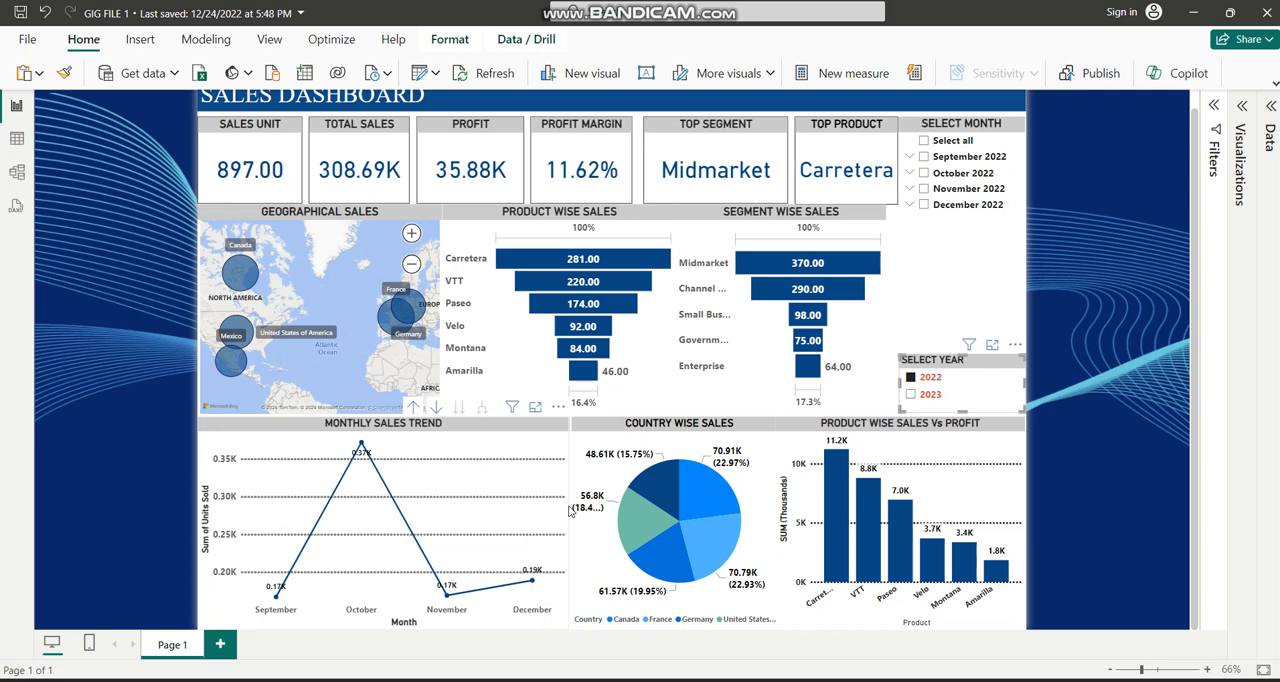
click(908, 394)
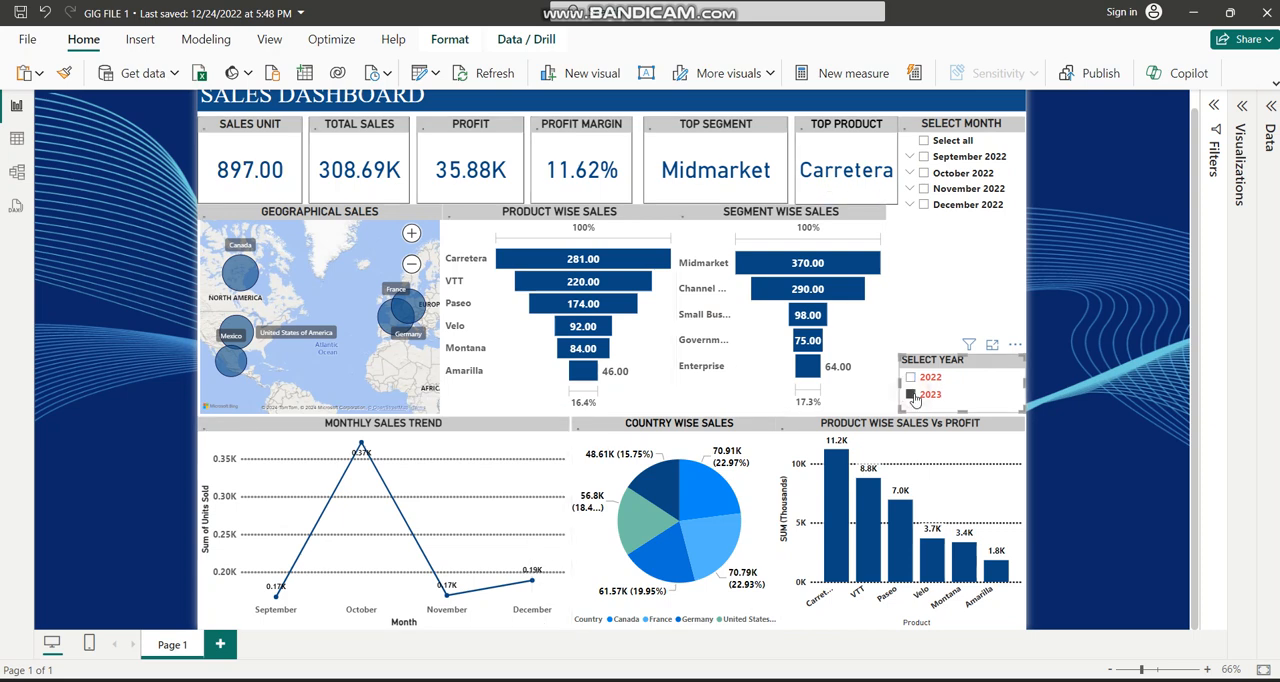
scroll(663, 325, up, 1)
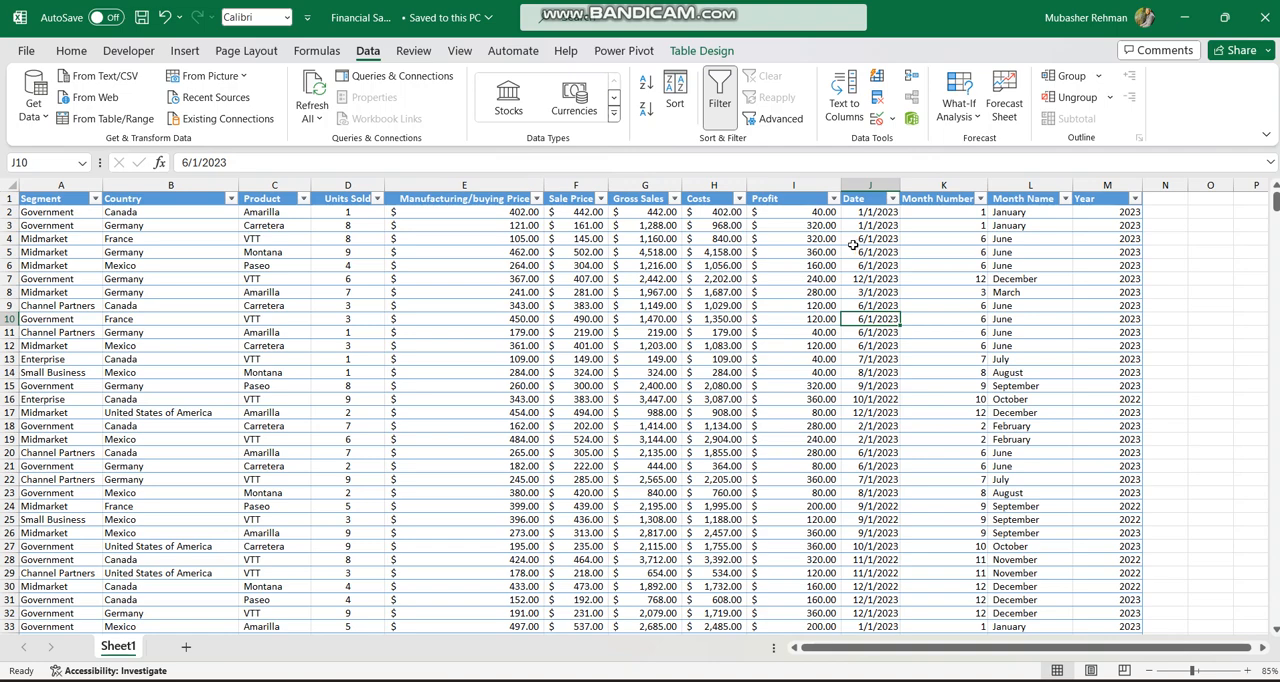
Look through the rows of the Excel sales table and return to the Power BI dashboard.
scroll(855, 300, down, 3)
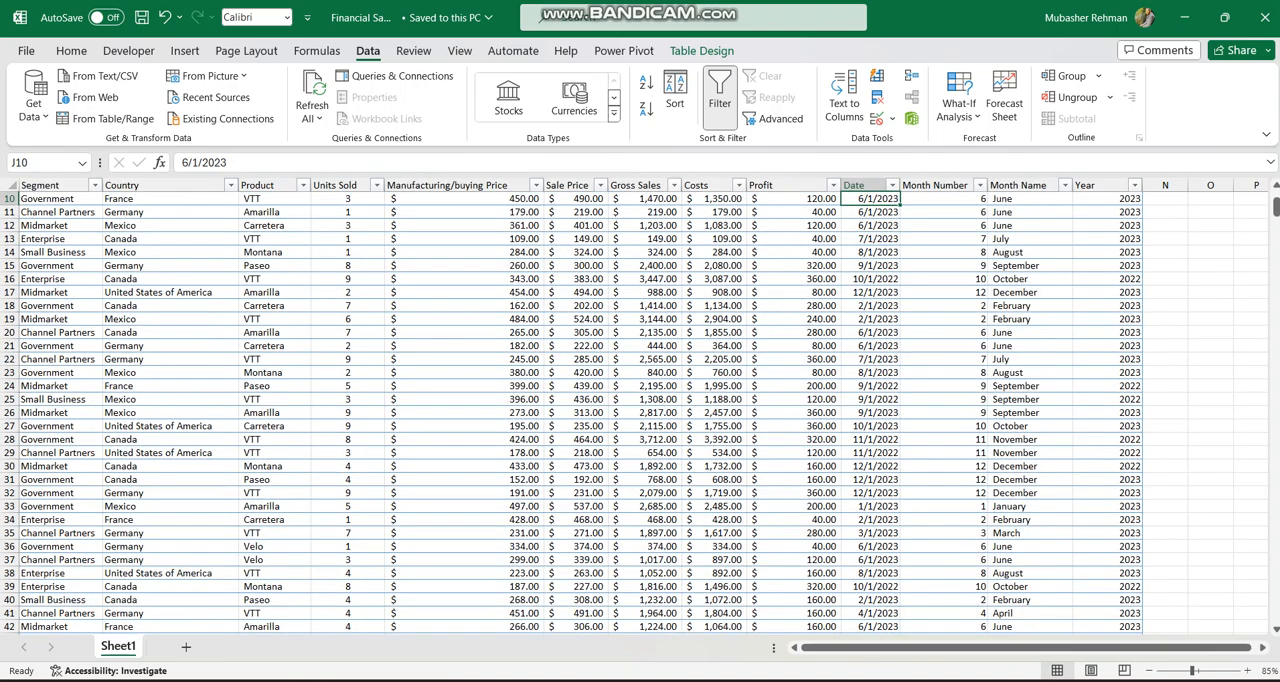
mouse_move(866, 676)
click(928, 645)
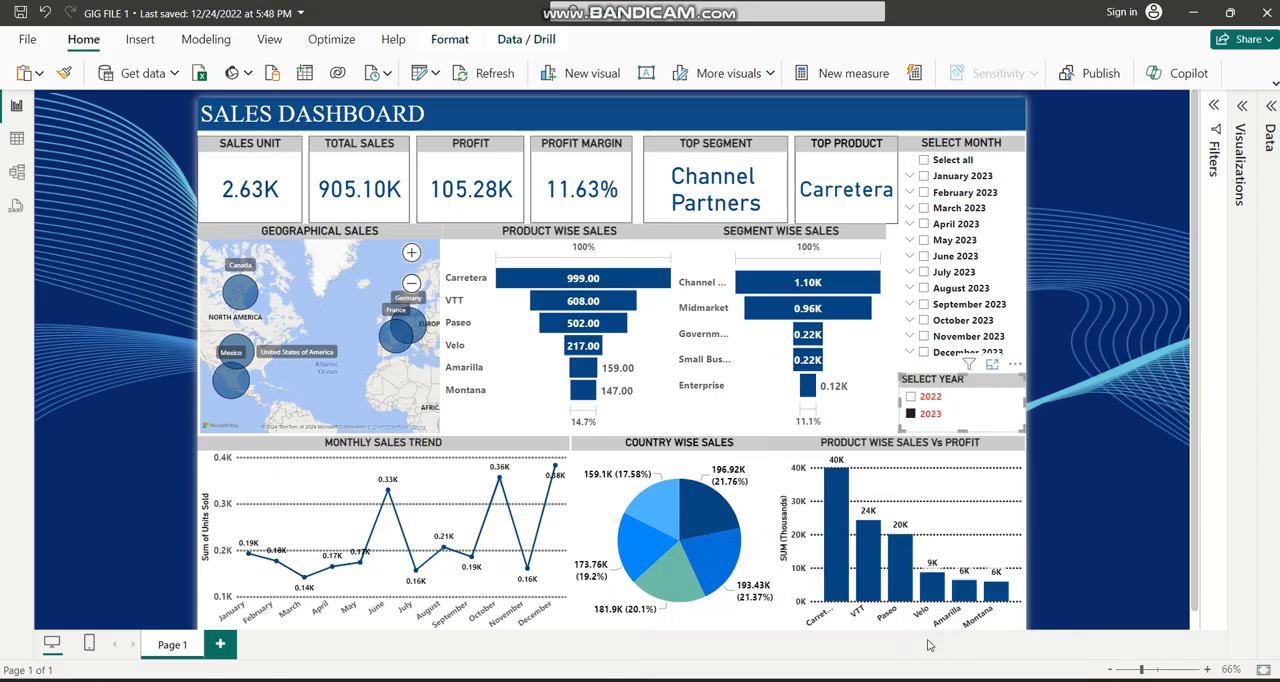
Switch to the Financial Sample workbook in Excel and save a copy to the Desktop as Financial Sample 1.
mouse_move(900, 676)
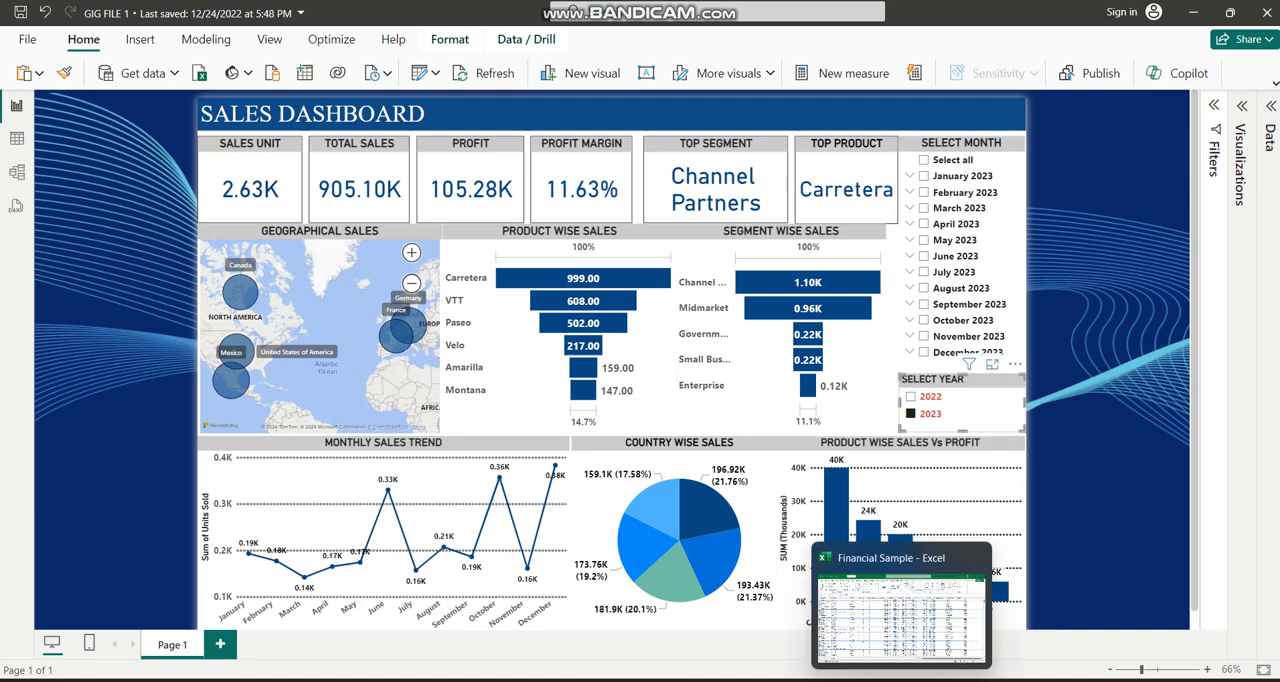
click(905, 655)
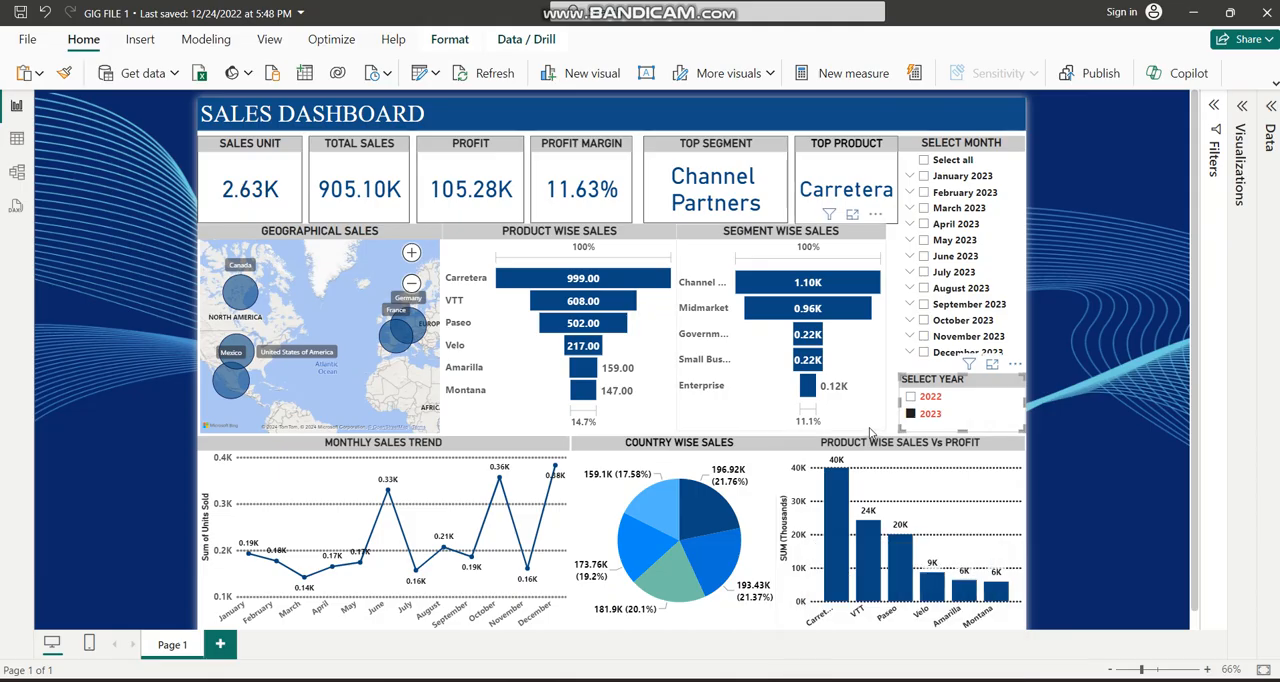
mouse_move(905, 676)
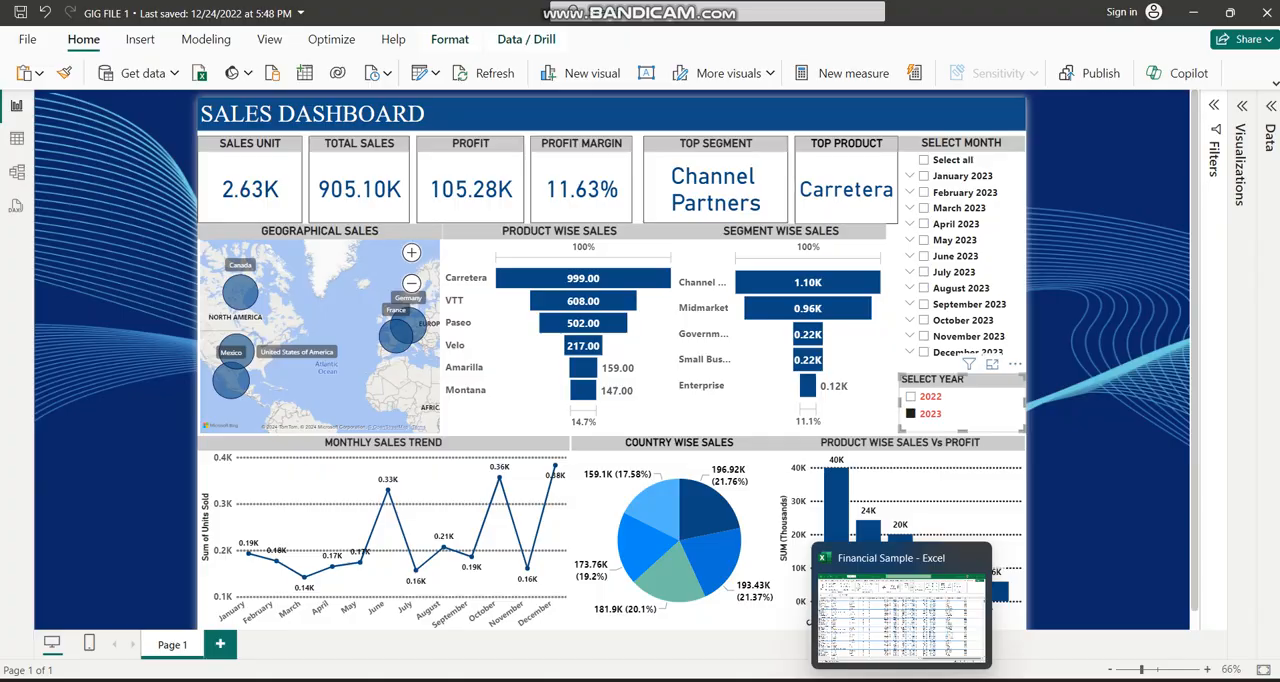
click(895, 610)
click(27, 50)
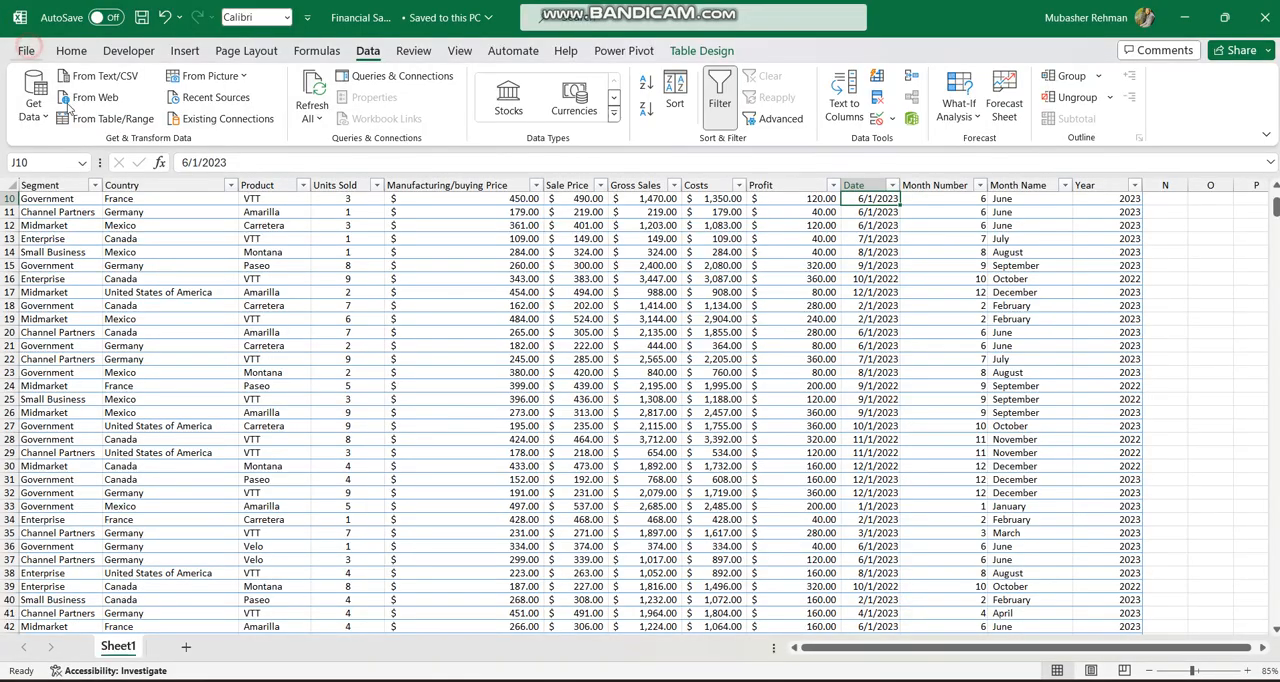
click(74, 306)
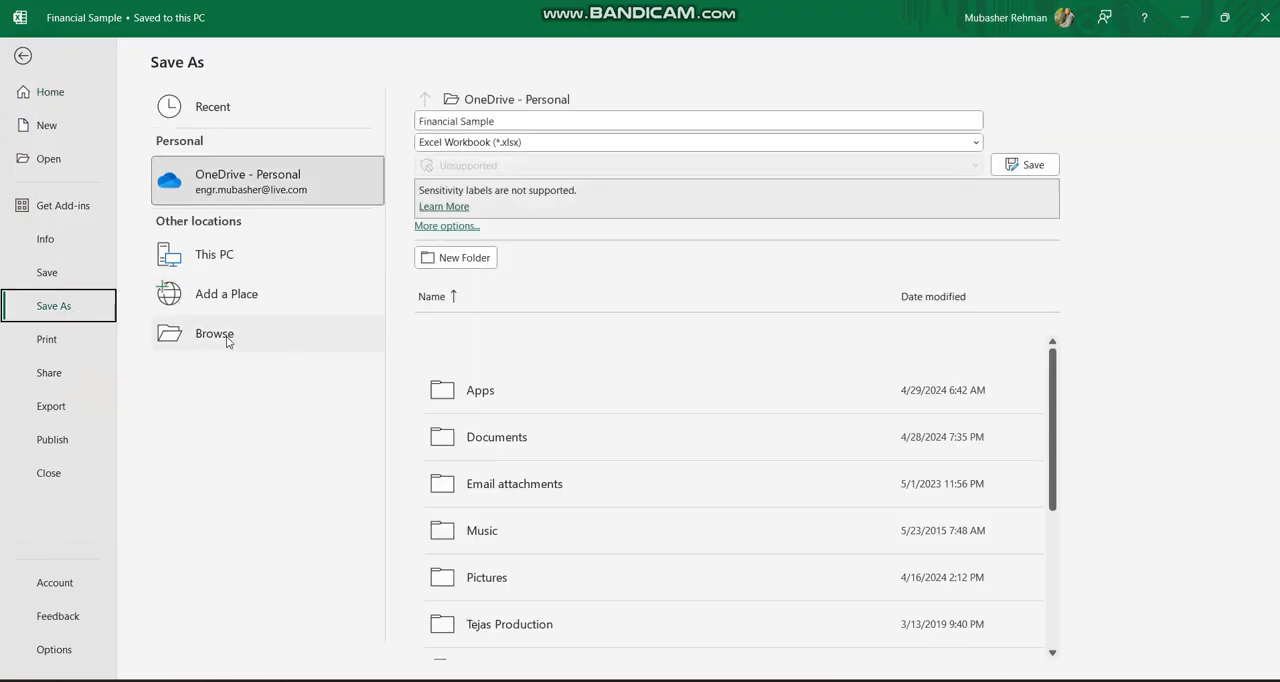
click(229, 339)
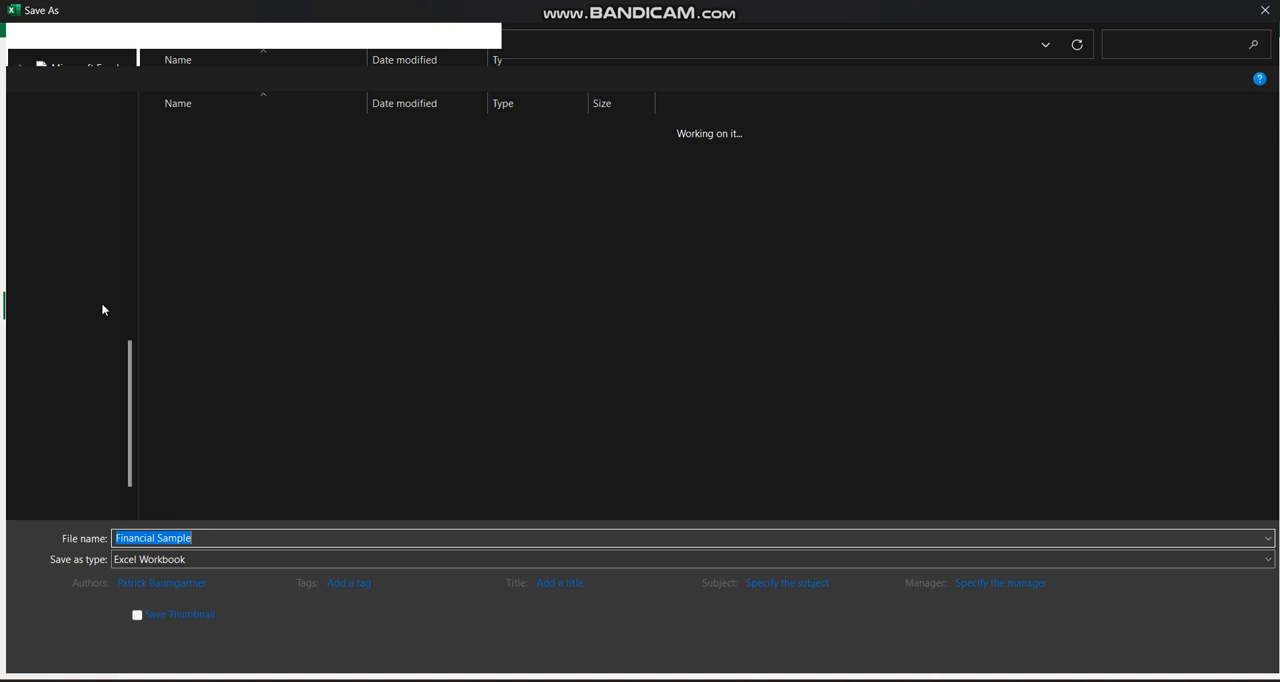
scroll(65, 163, up, 8)
click(84, 228)
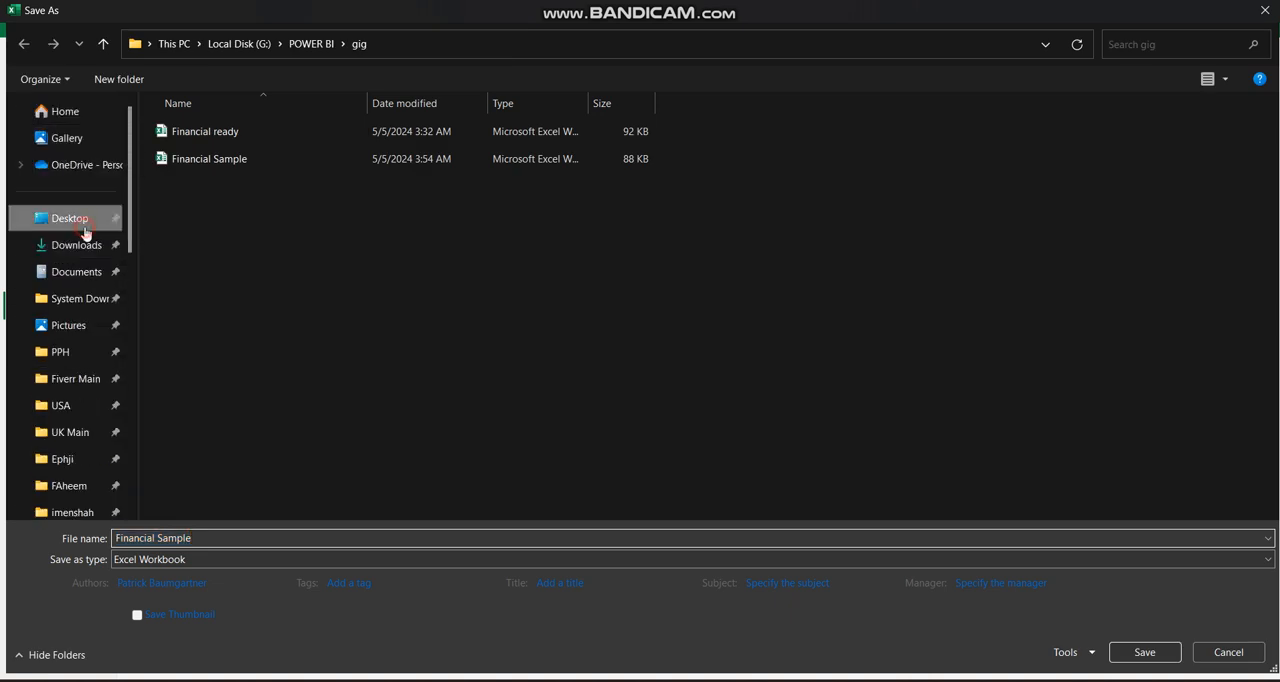
click(220, 540)
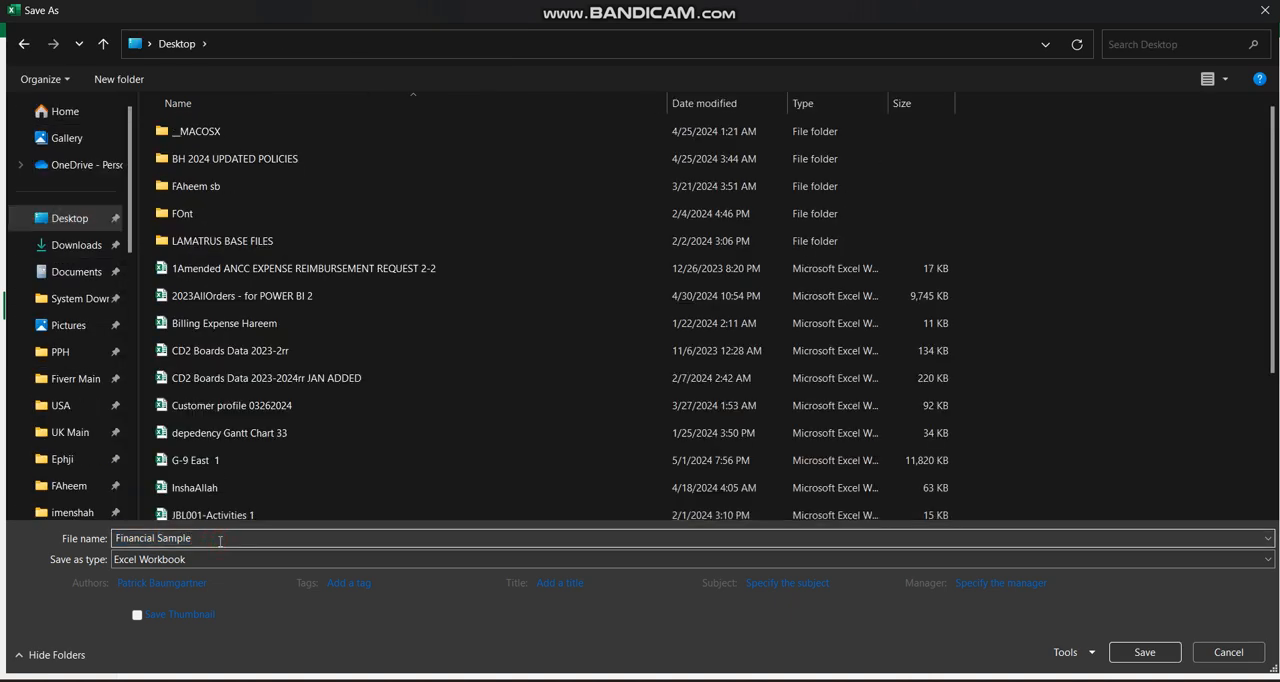
click(1144, 652)
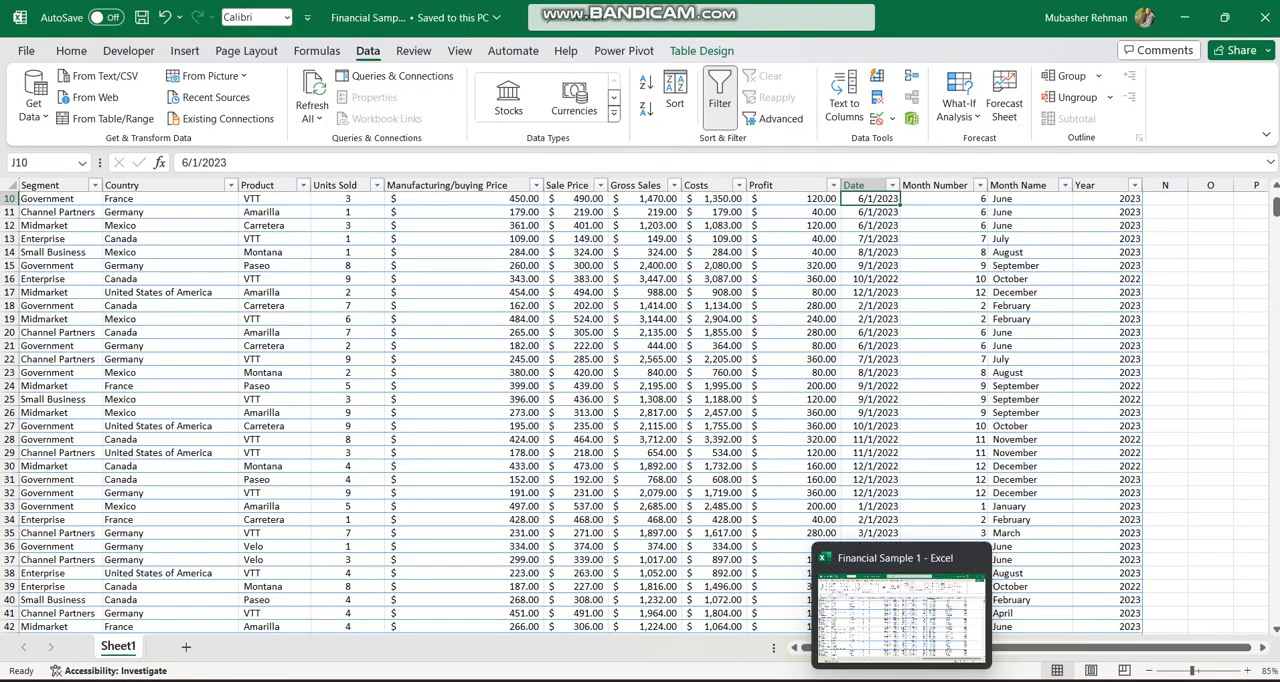
Switch to the Power BI sales dashboard, expand the ribbon, and open the data source settings.
click(865, 680)
click(893, 630)
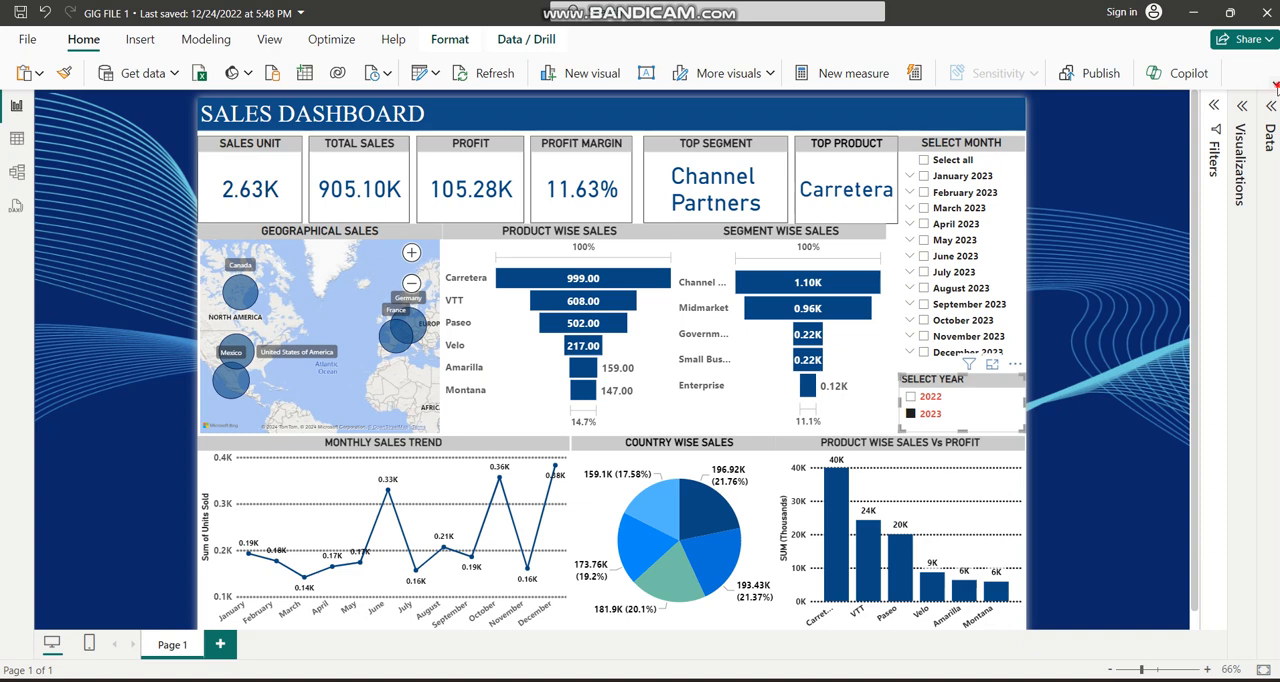
click(1274, 84)
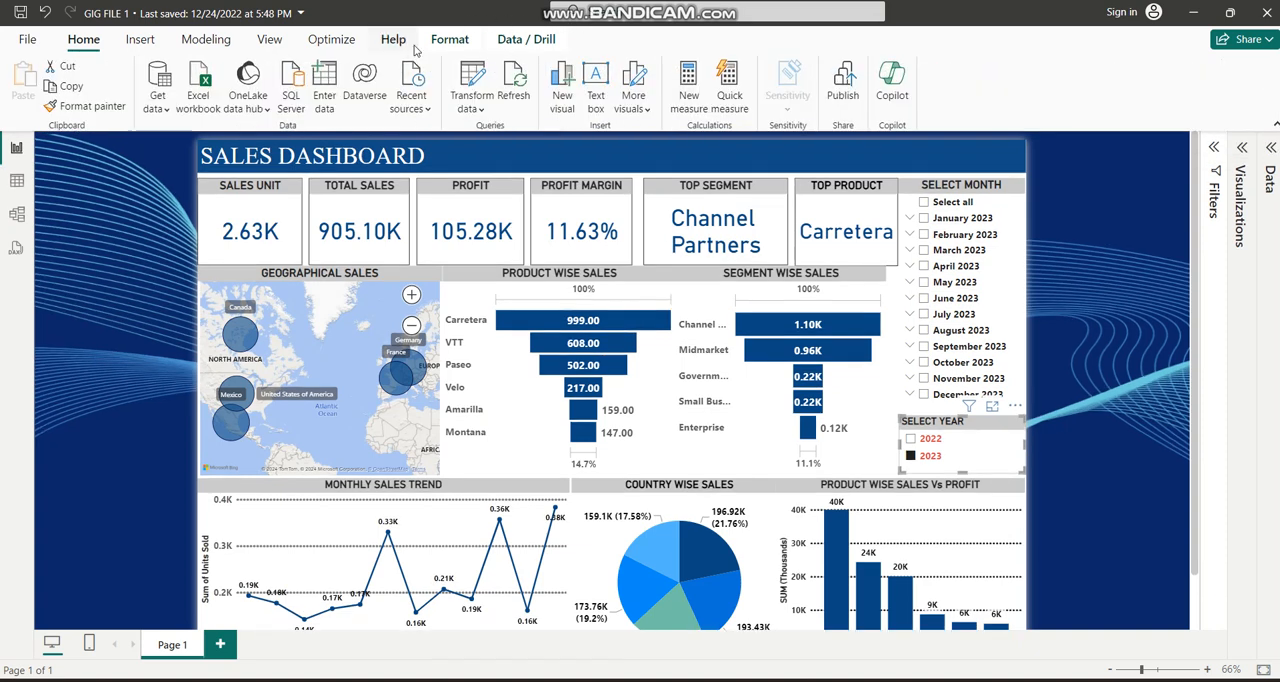
click(460, 42)
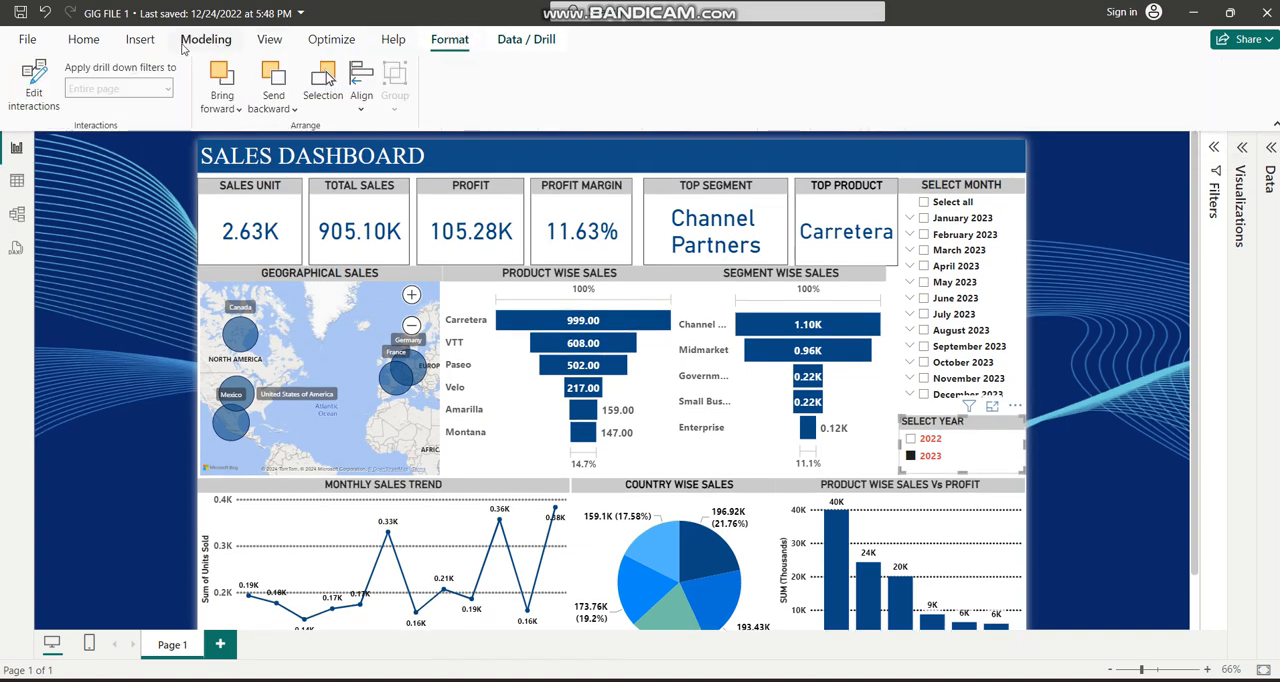
click(84, 39)
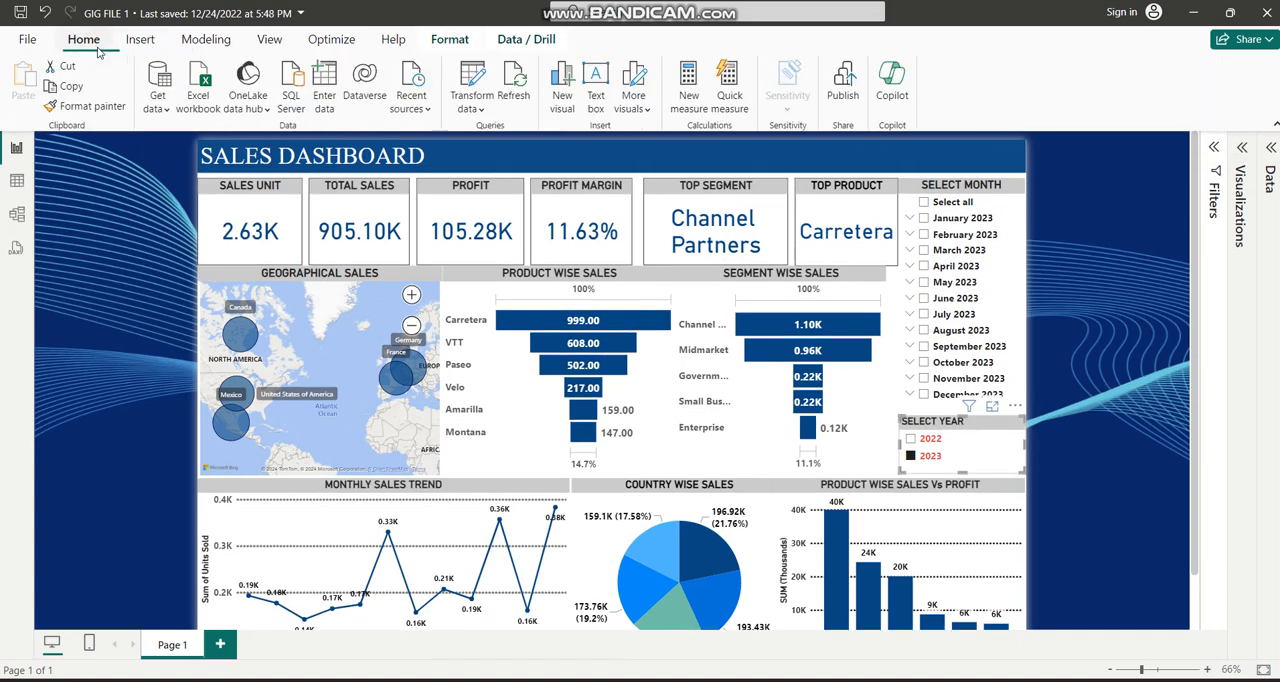
click(474, 106)
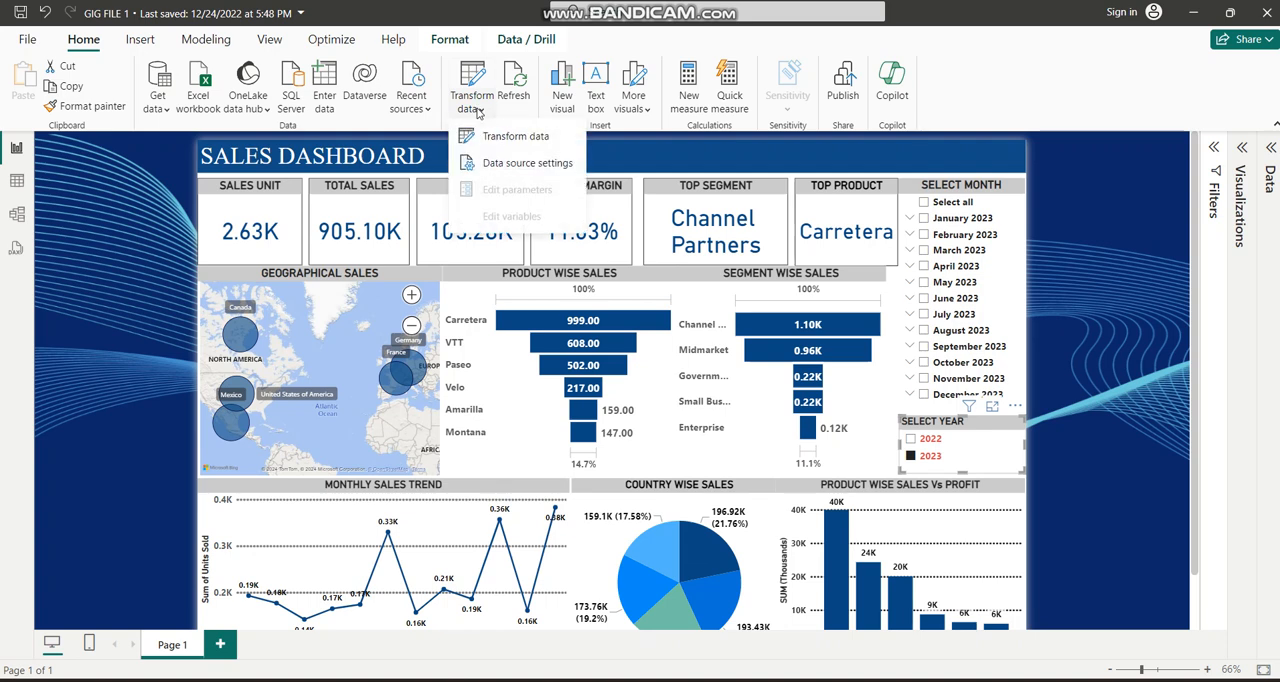
click(520, 164)
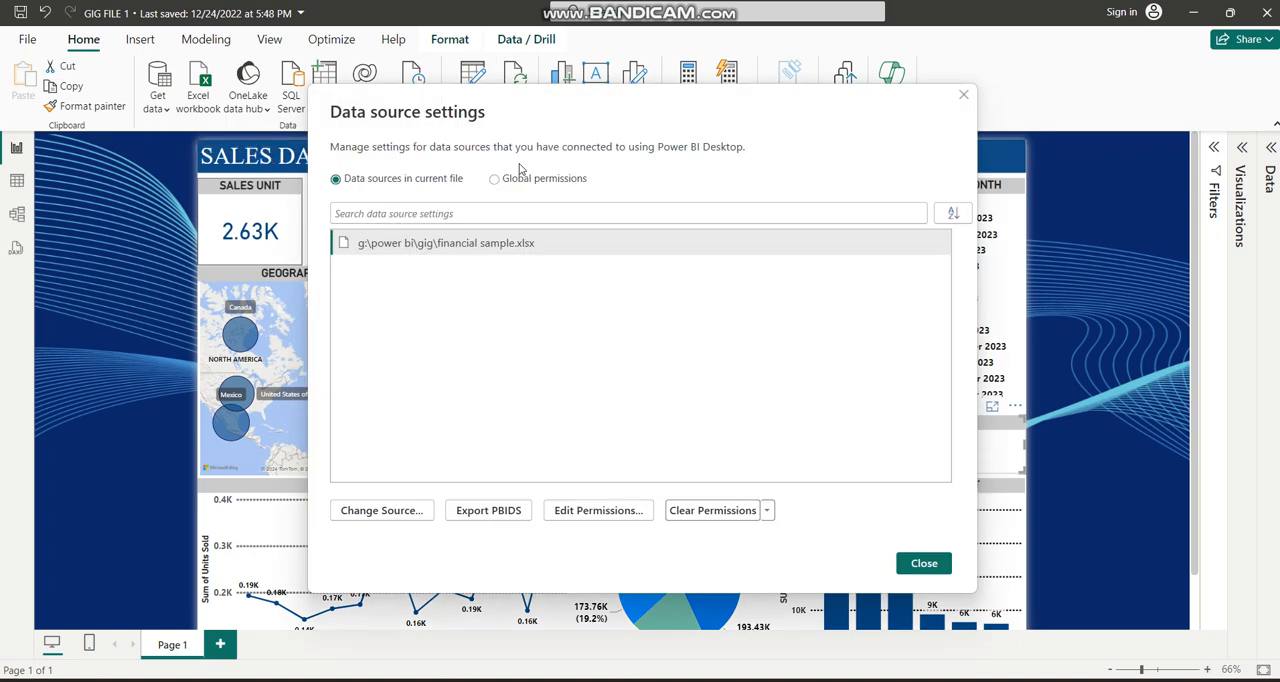
Change the source of financial sample.xlsx to the Desktop workbook Financial Sample 1, and apply the pending query changes.
click(428, 248)
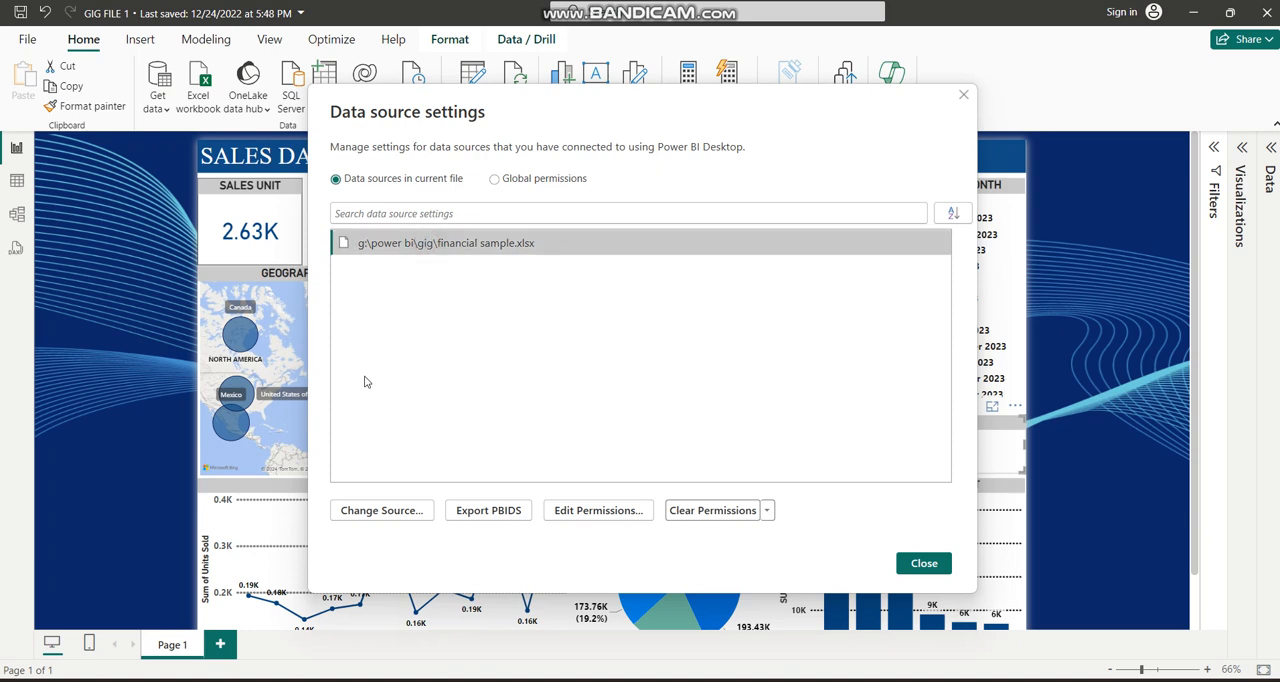
click(398, 512)
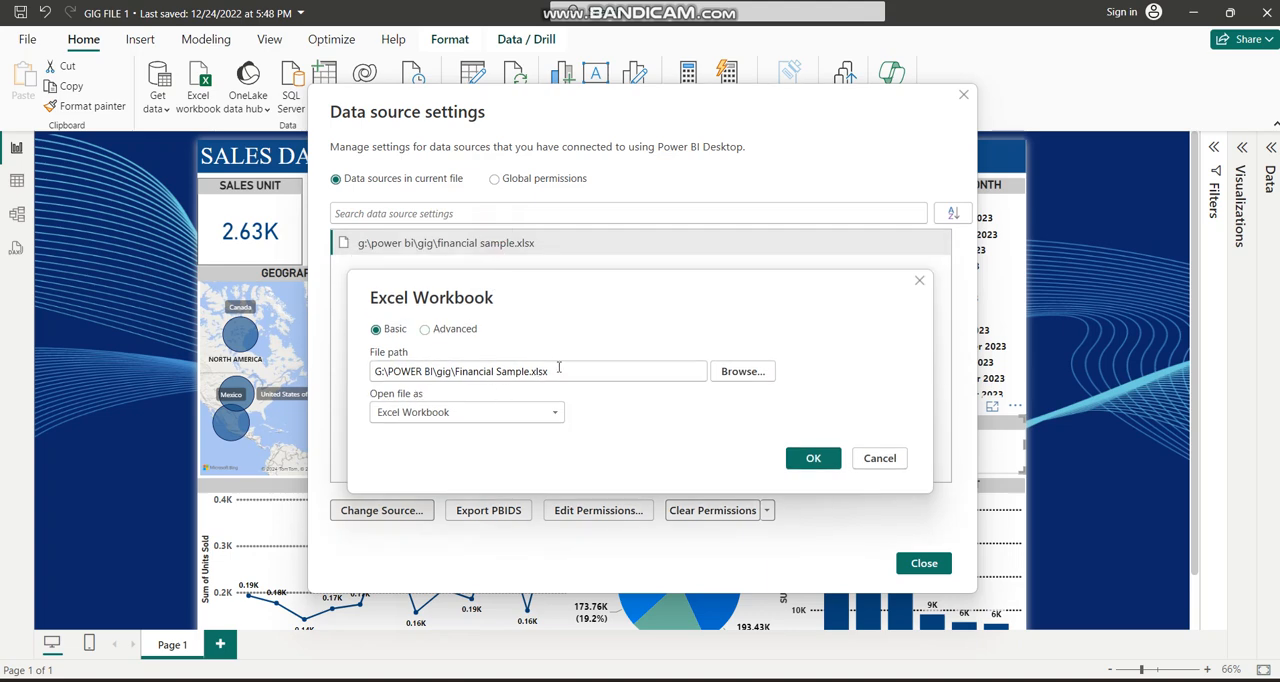
click(733, 378)
scroll(433, 173, up, 10)
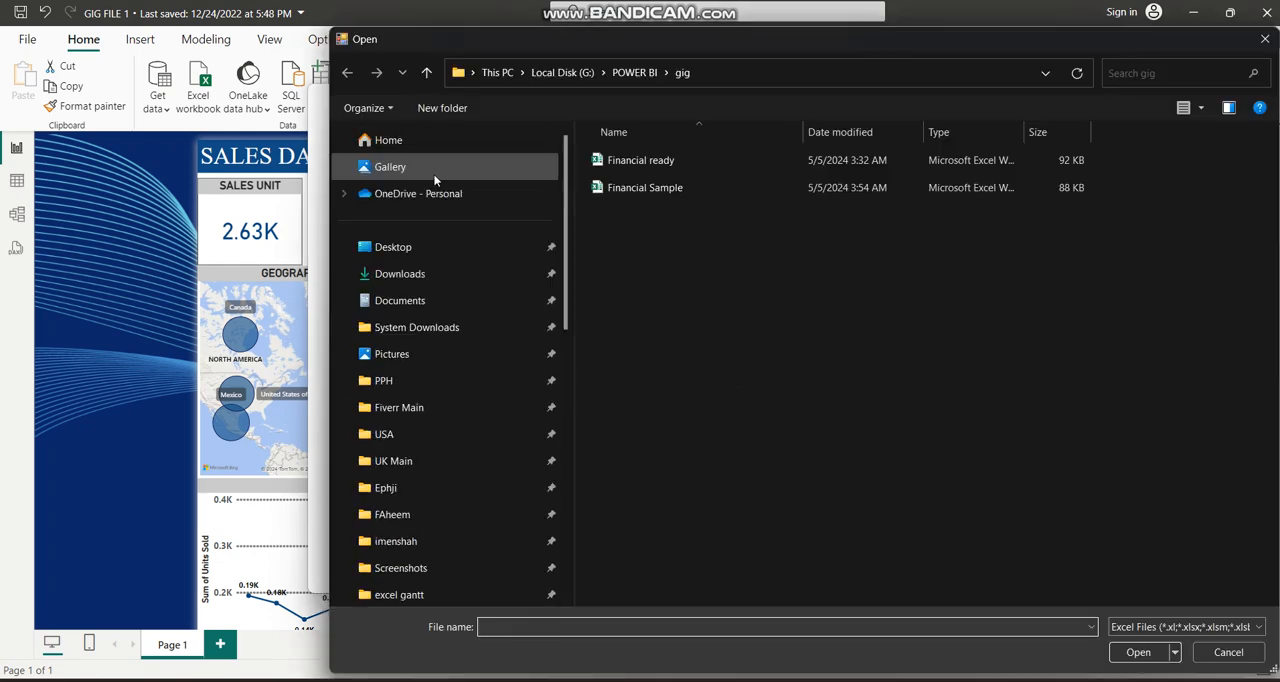
click(394, 247)
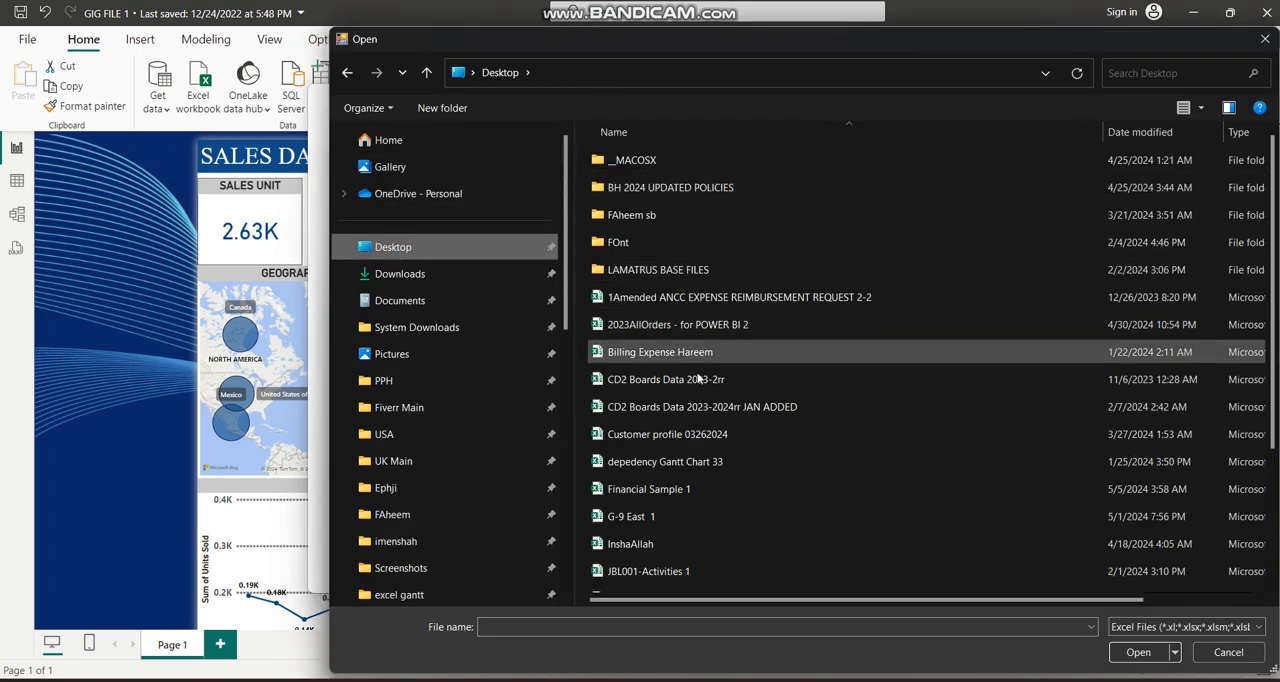
click(681, 491)
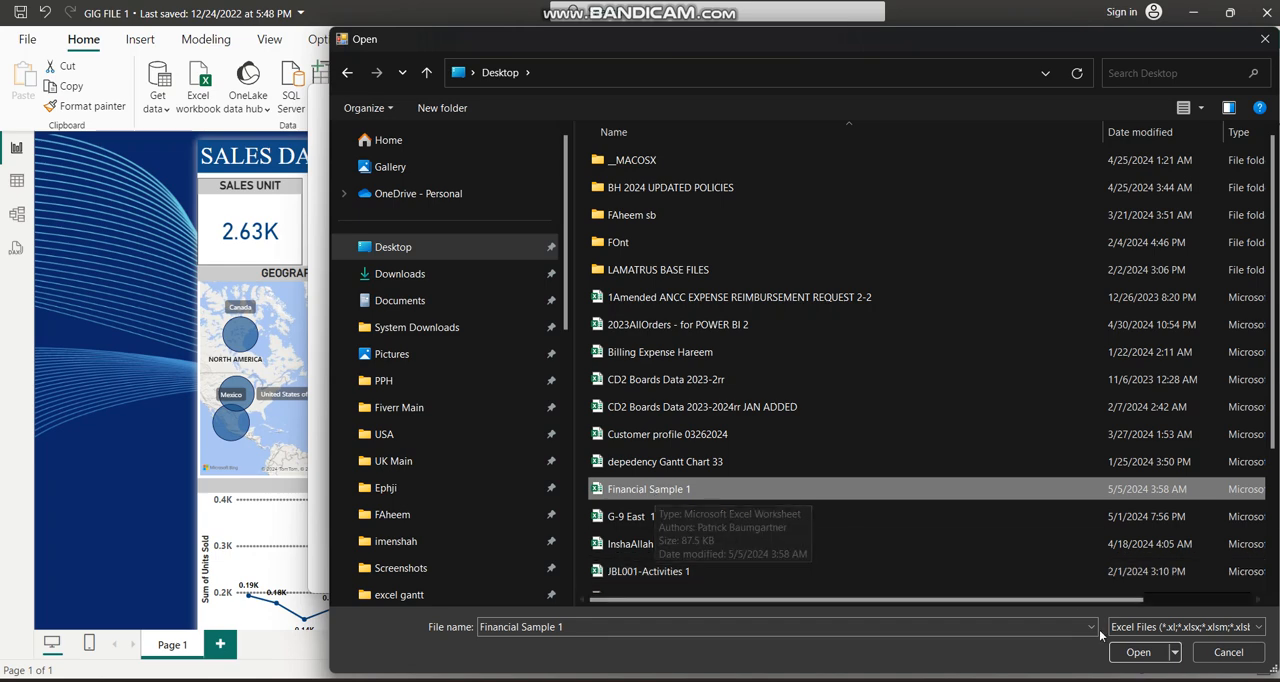
click(1138, 652)
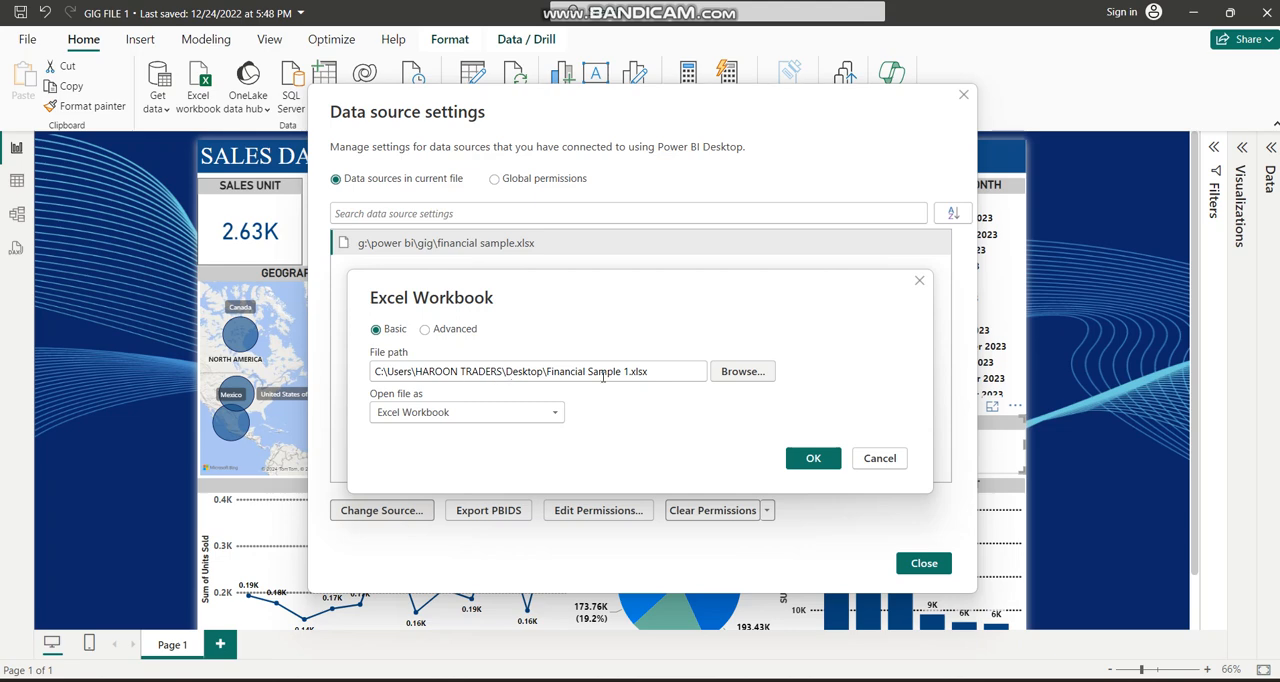
click(820, 459)
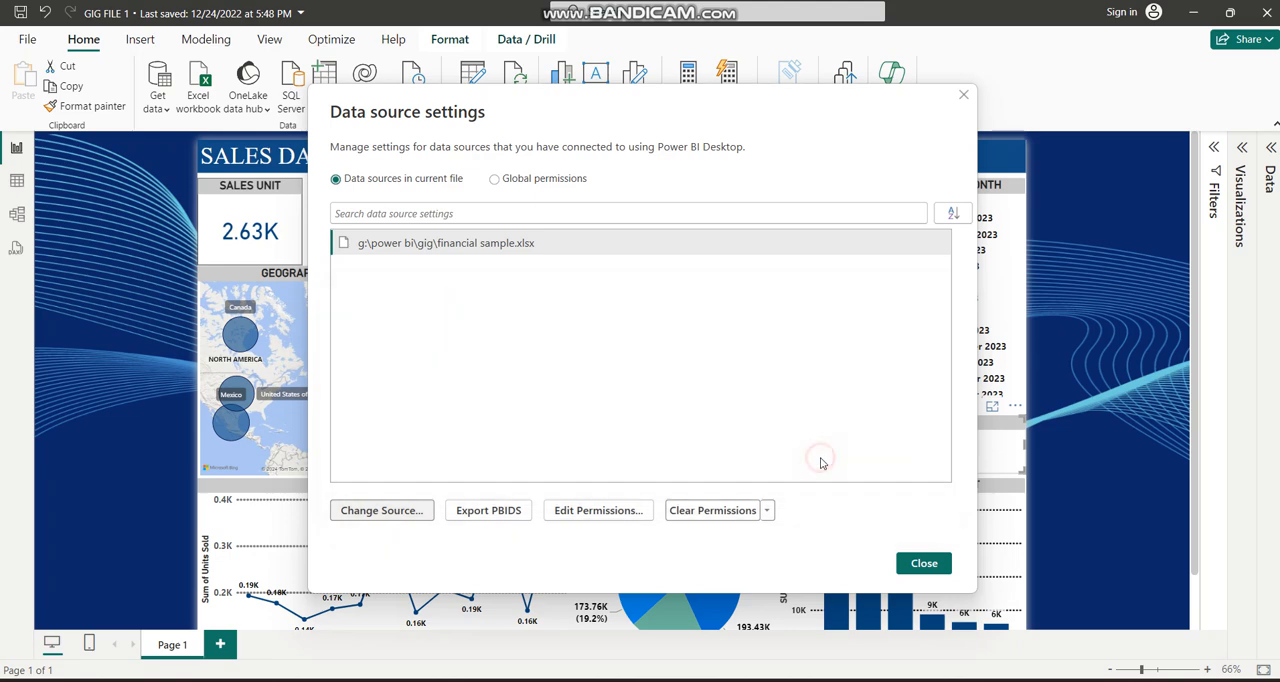
click(928, 561)
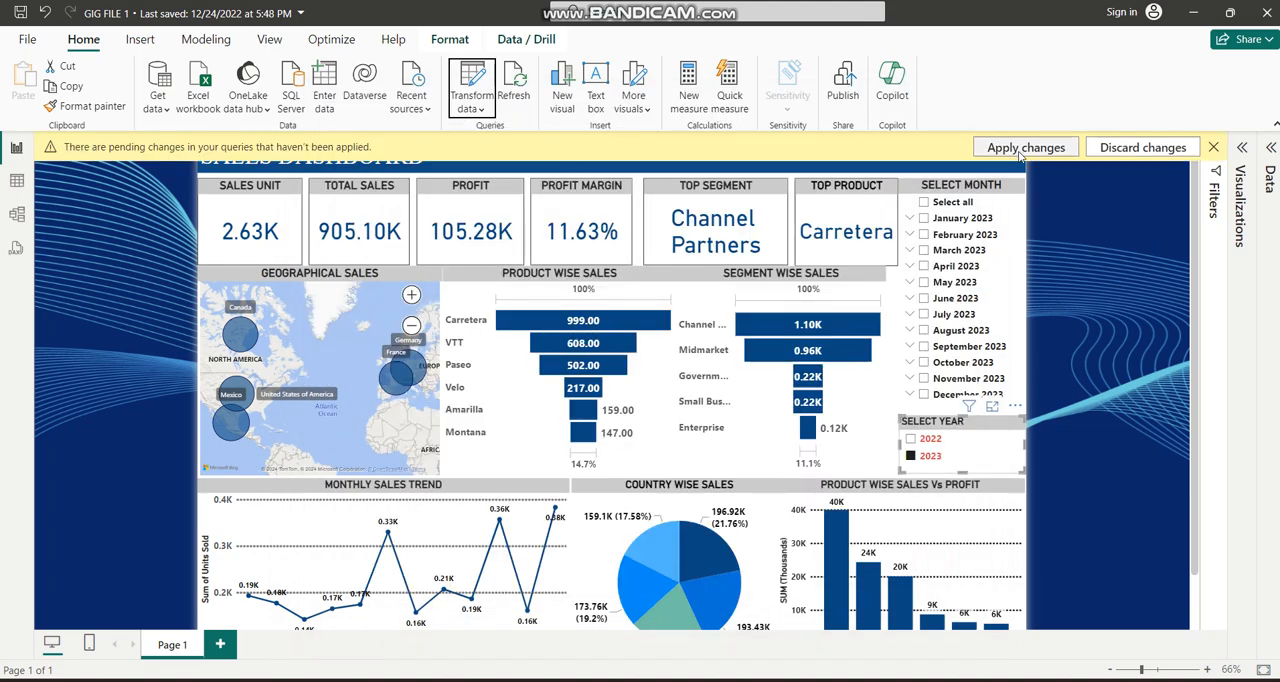
click(1017, 150)
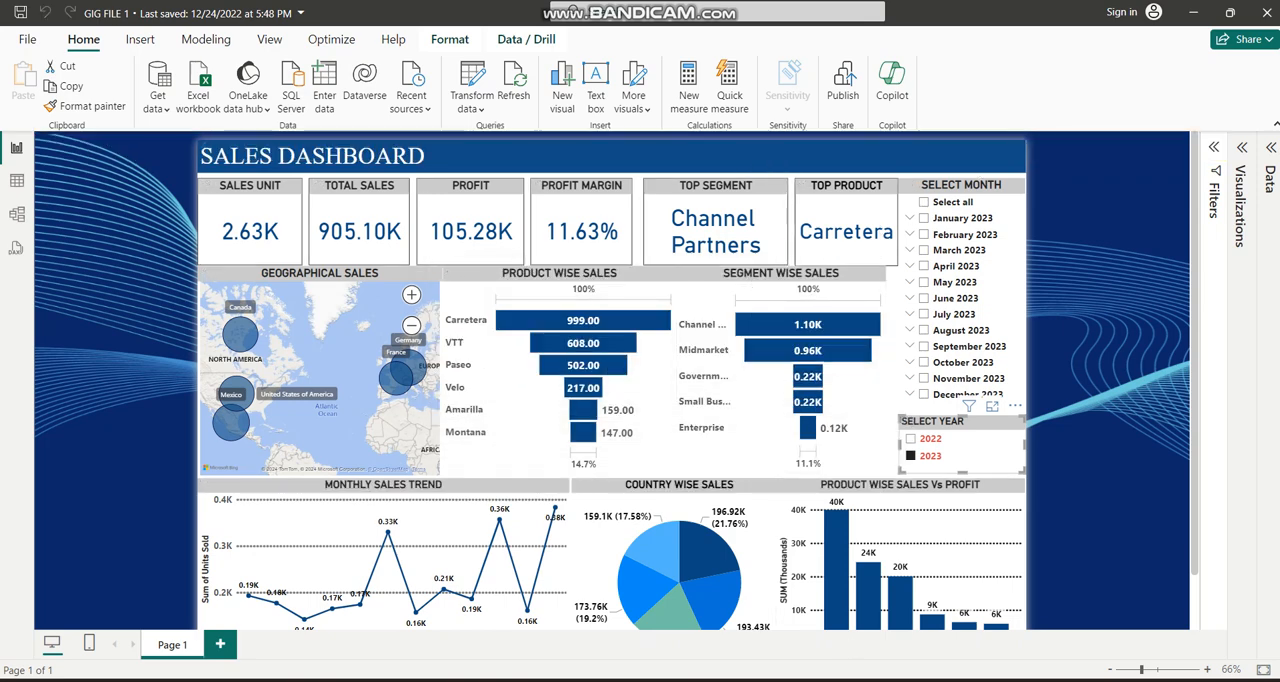
Switch to the Financial Sample 1 workbook in Excel and delete all data rows from row 3 down.
click(902, 630)
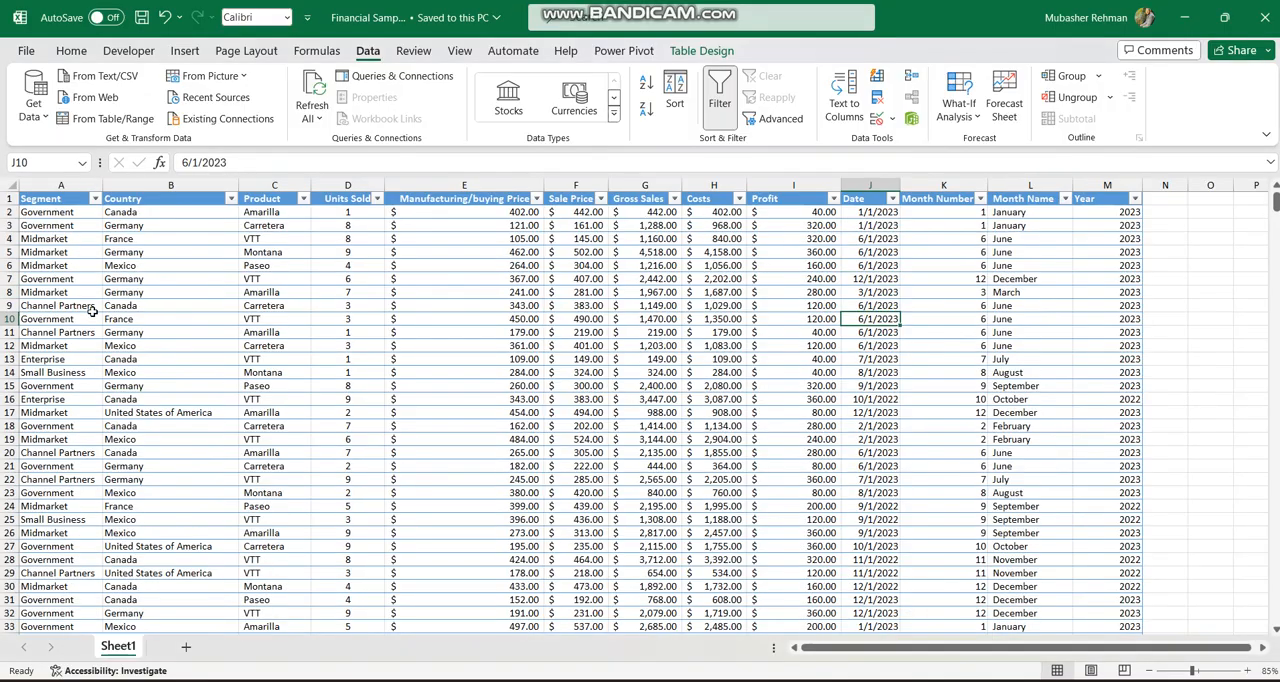
click(9, 225)
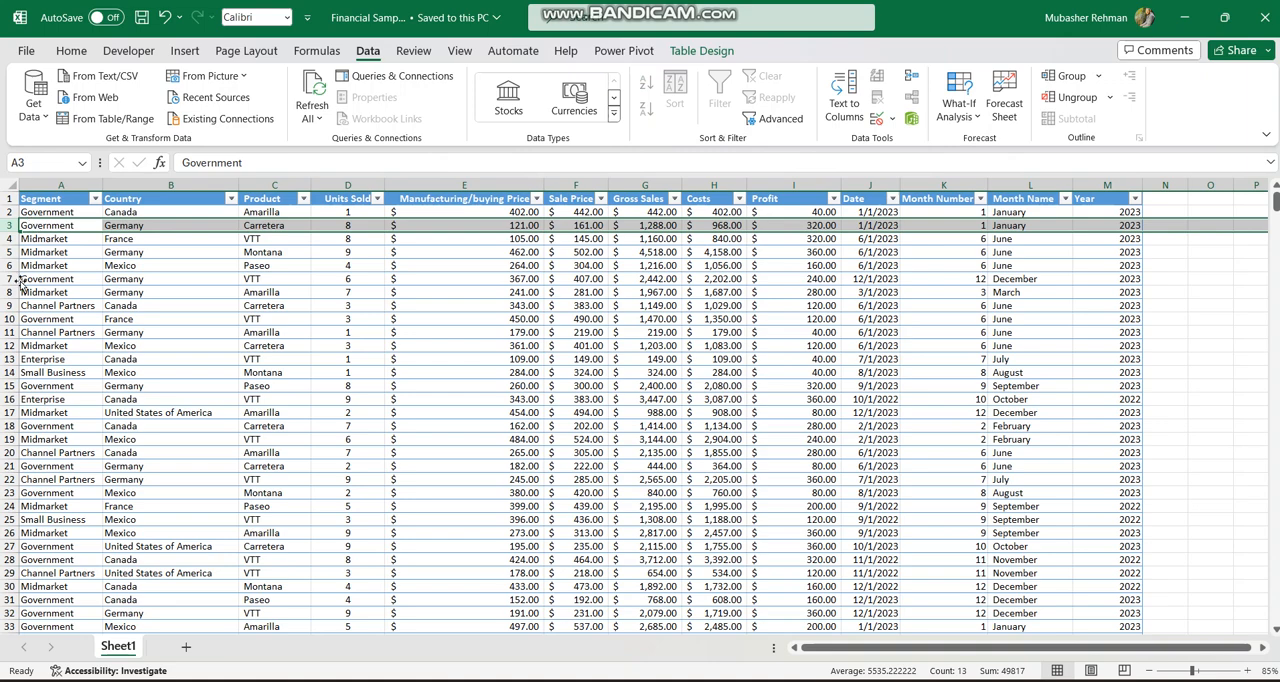
key(ctrl+shift+Down)
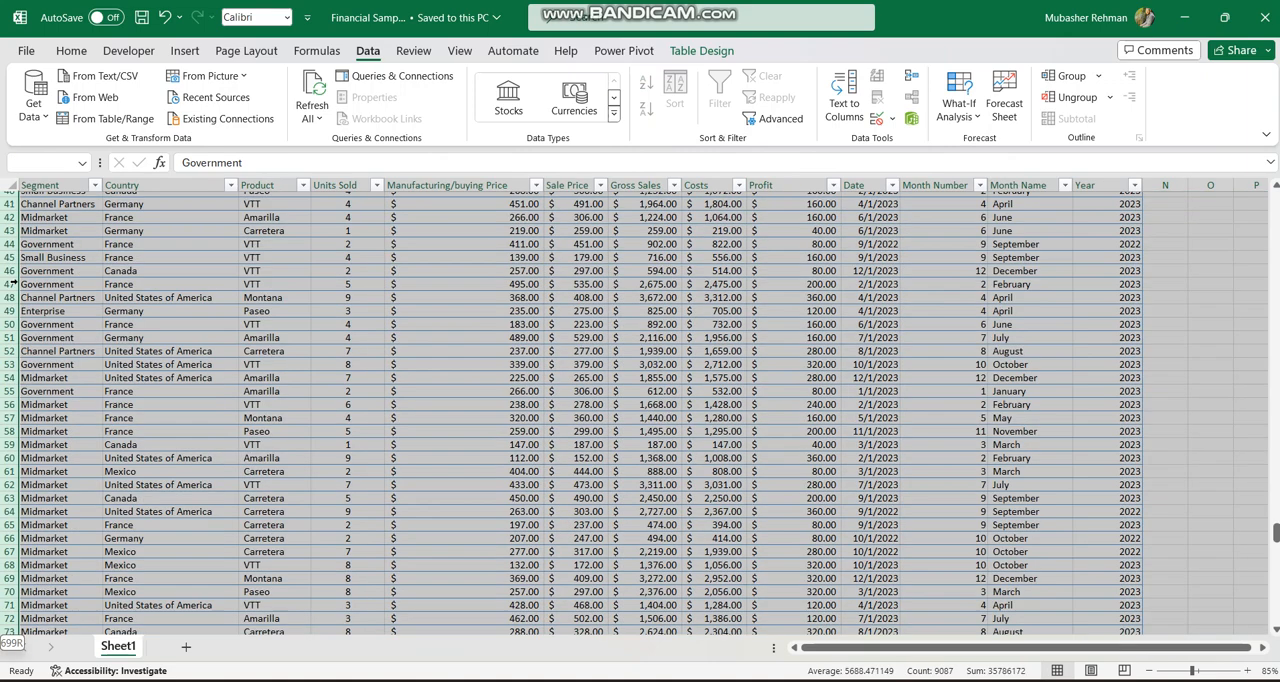
right_click(16, 286)
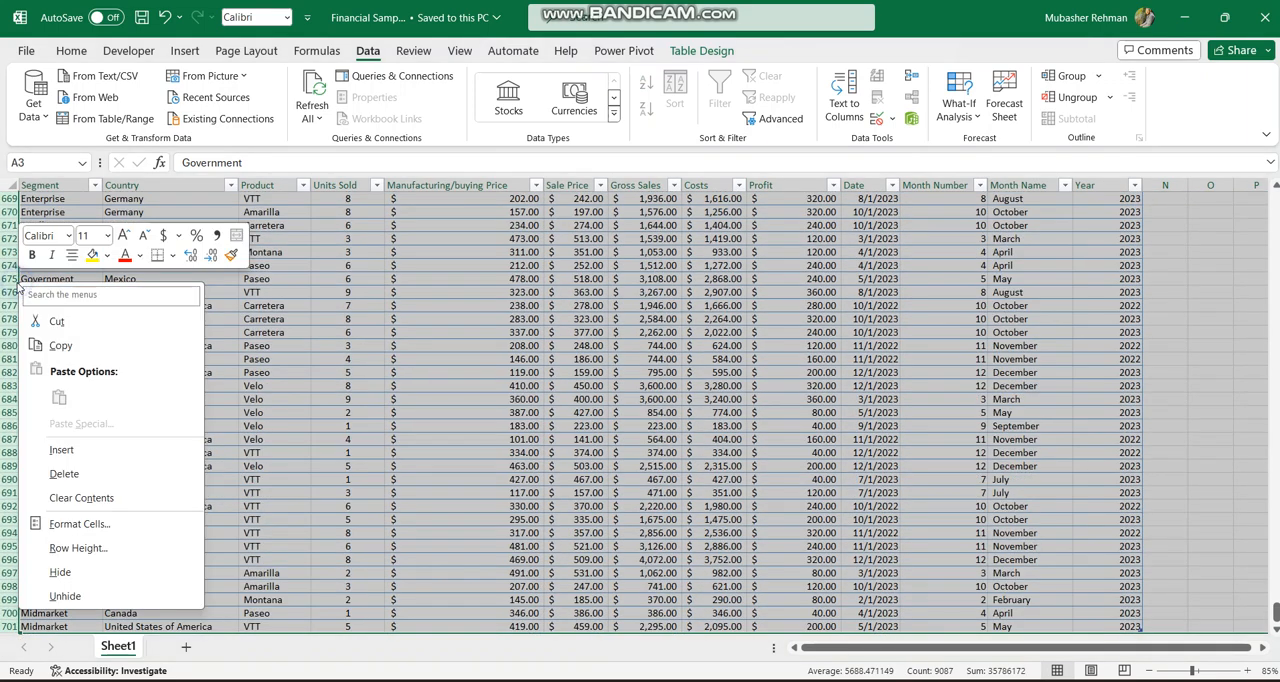
click(99, 473)
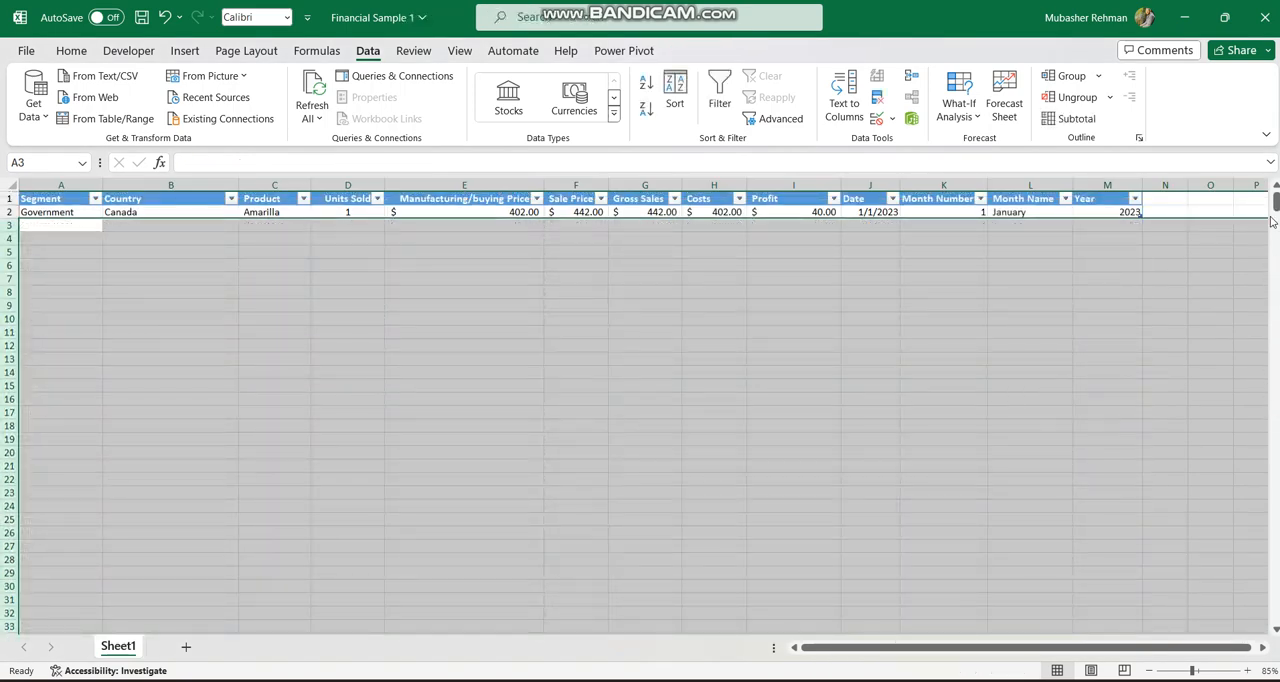
Set the product in the remaining data row to Ipad.
click(48, 213)
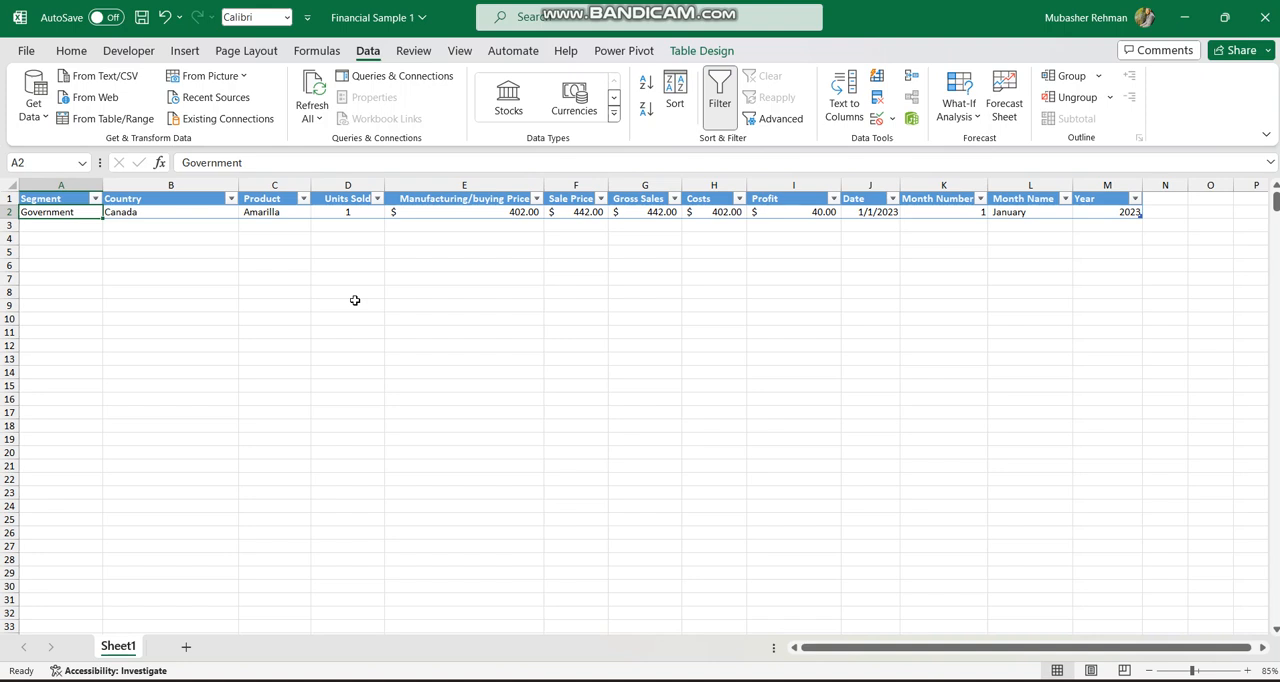
key(Right)
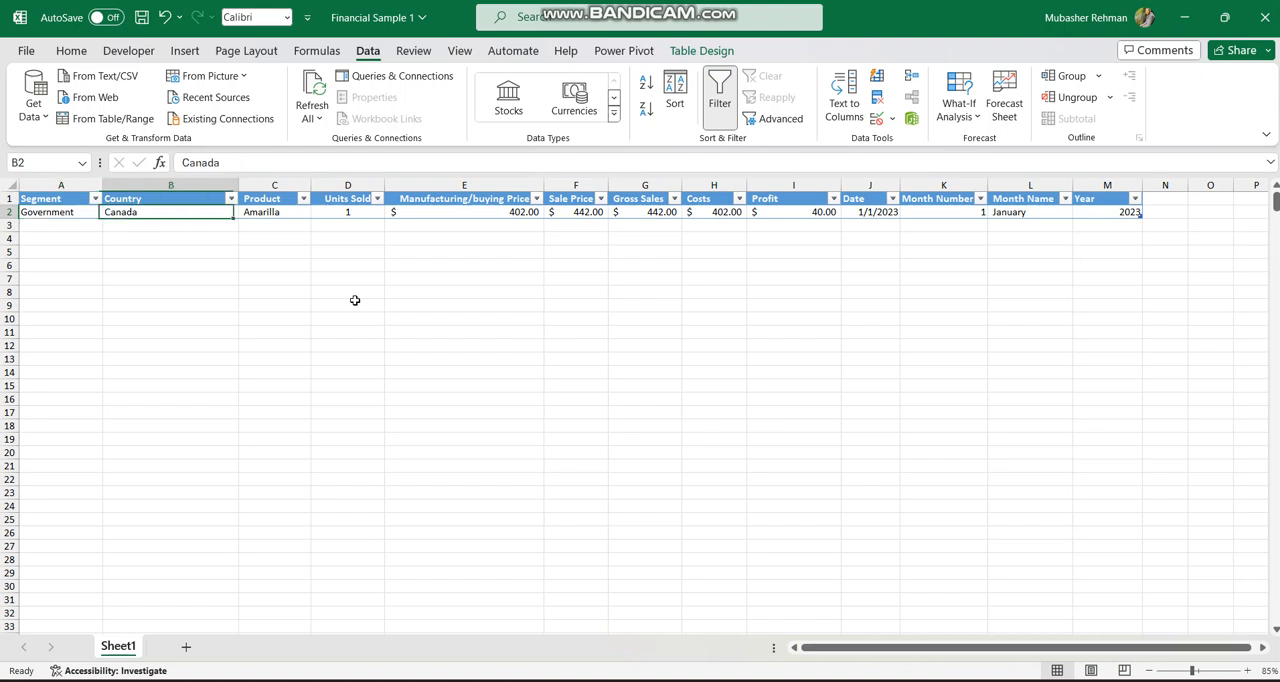
key(Right)
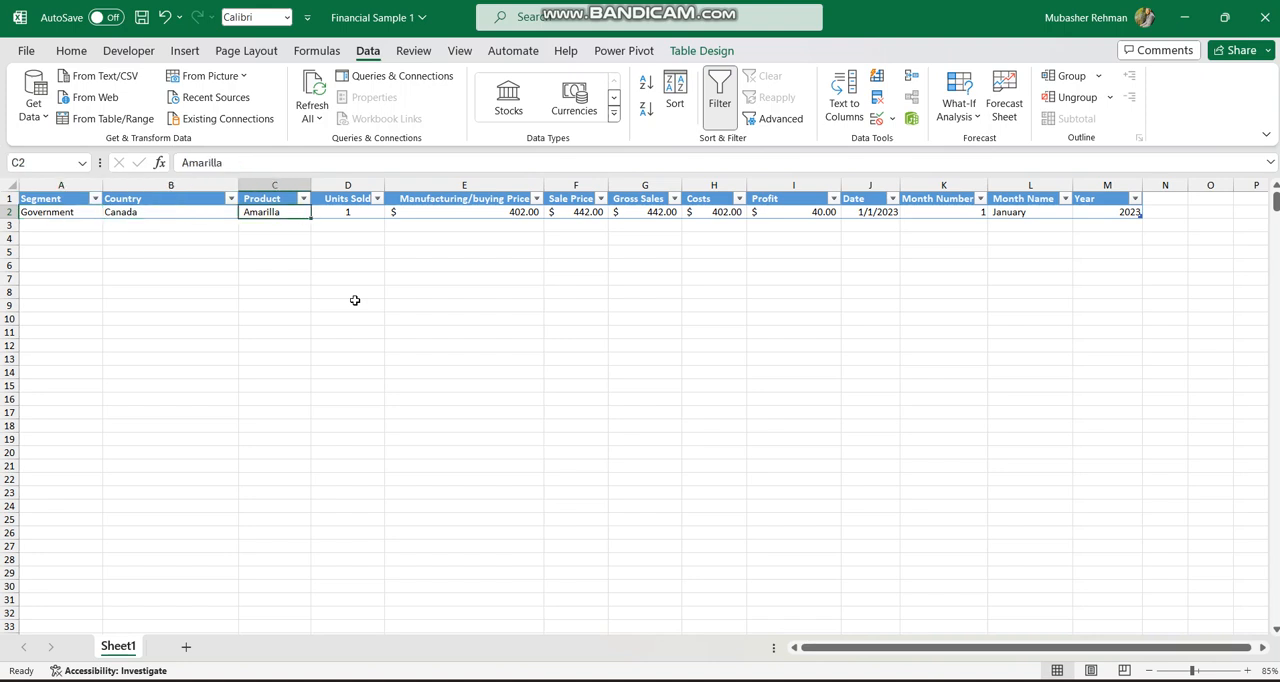
text(Ipad)
key(Return)
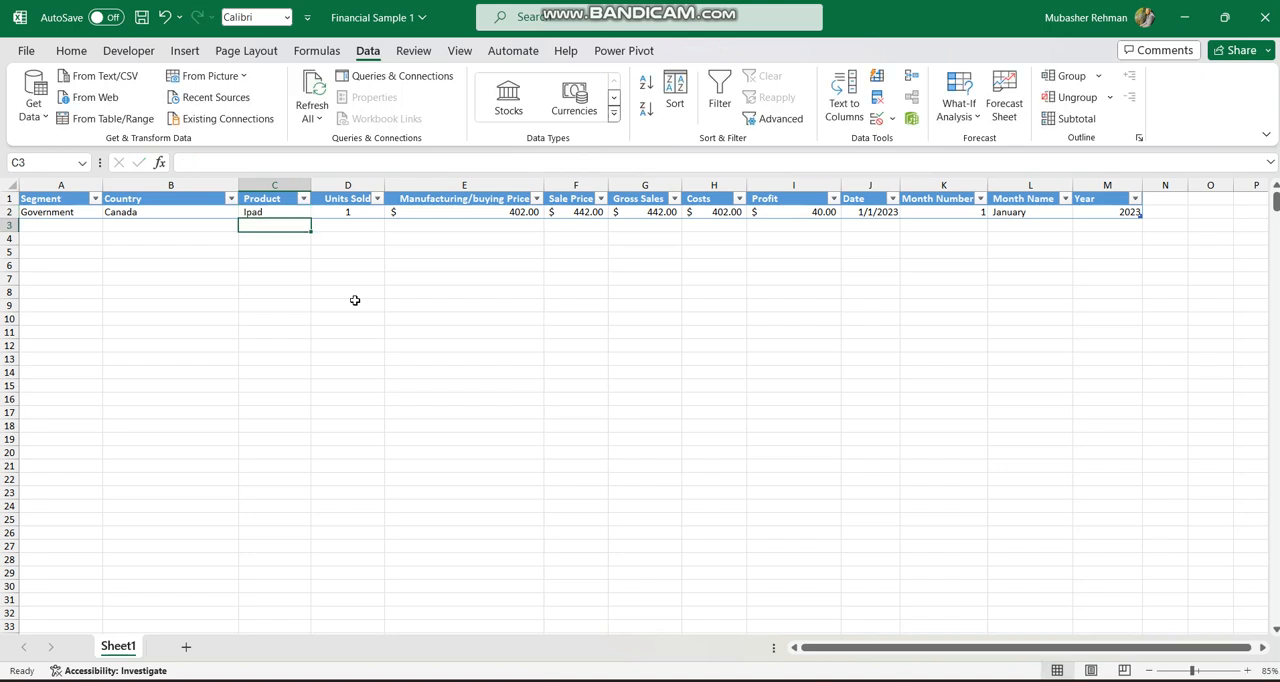
Set the Ipad row's sale price to 500.
key(Up)
key(Right)
key(Right)
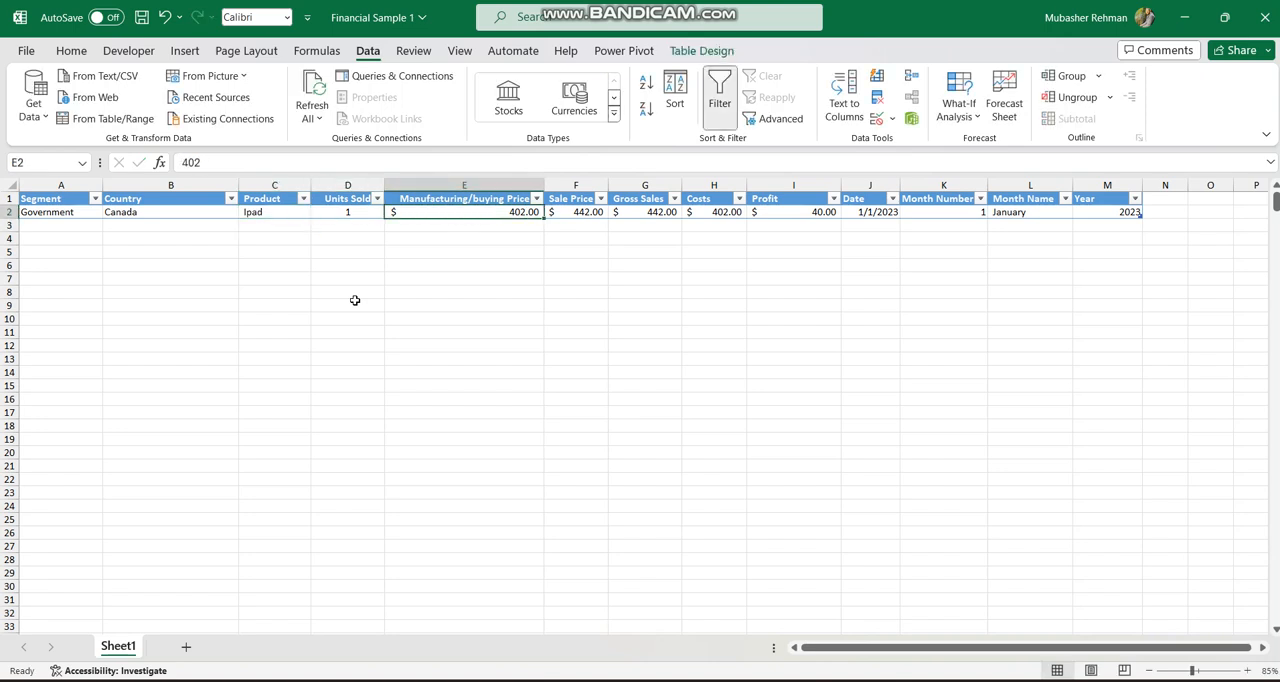
key(Right)
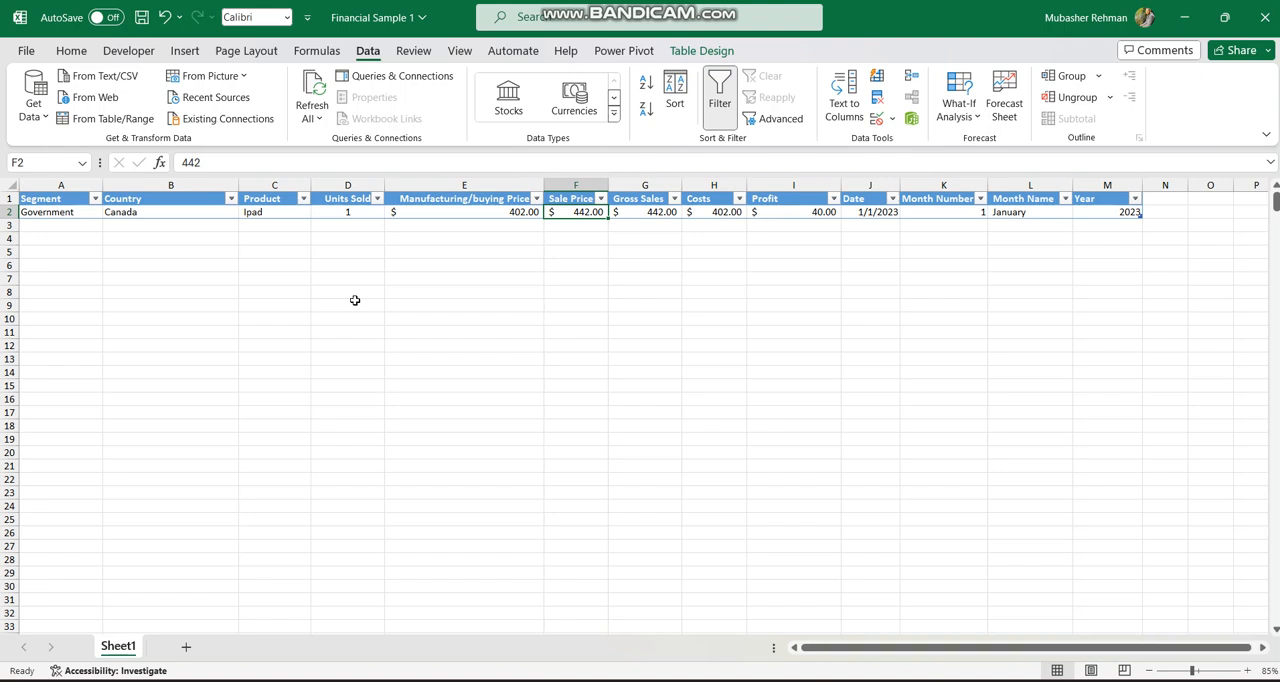
key(Left)
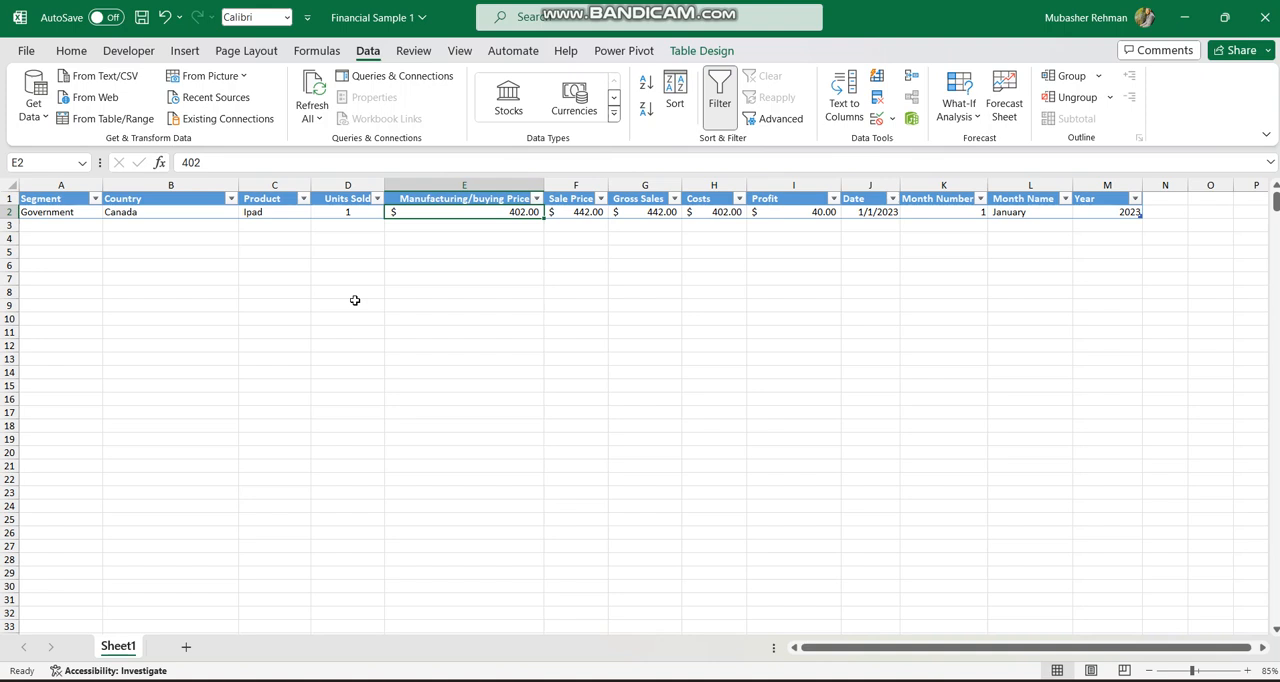
key(Right)
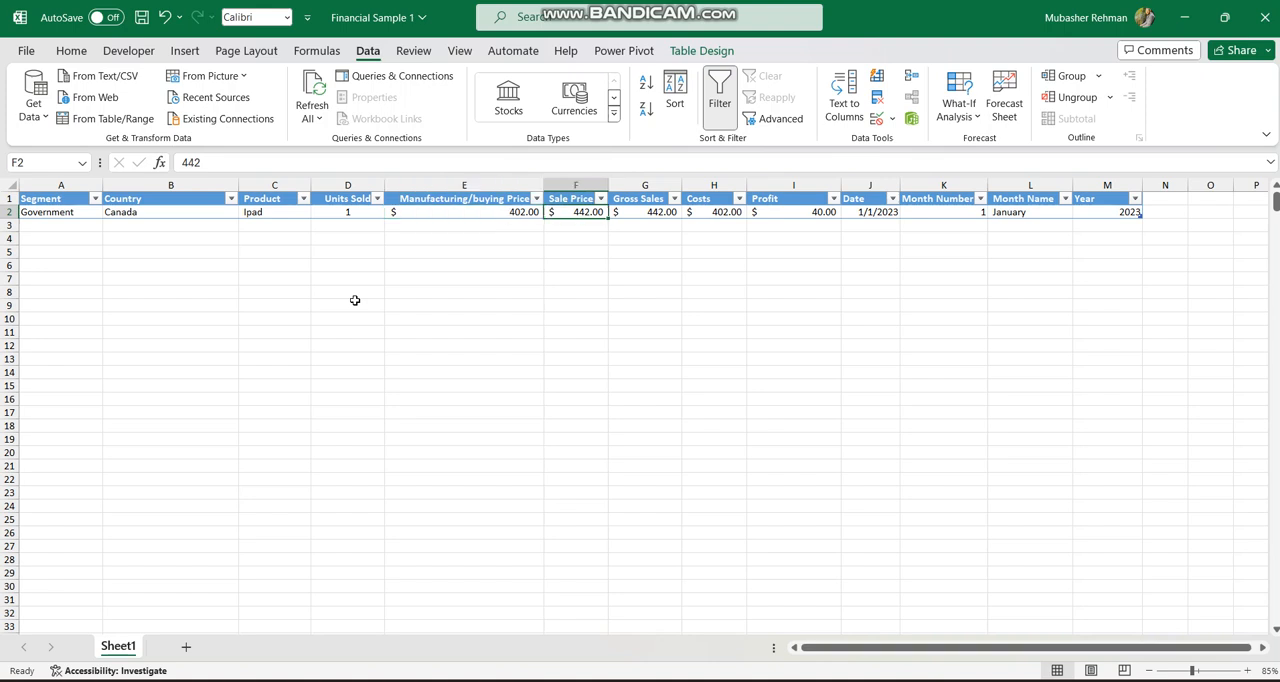
text(500)
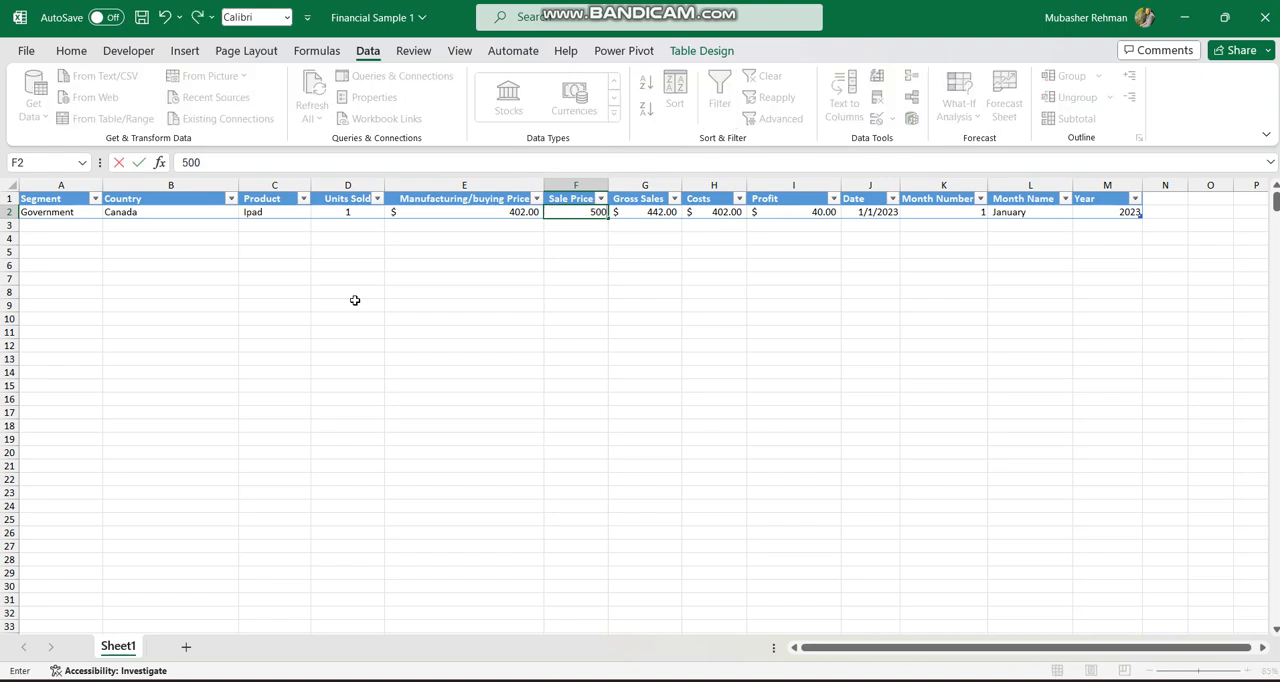
key(Return)
Set the Ipad row's units sold to 2.
key(Up)
key(Right)
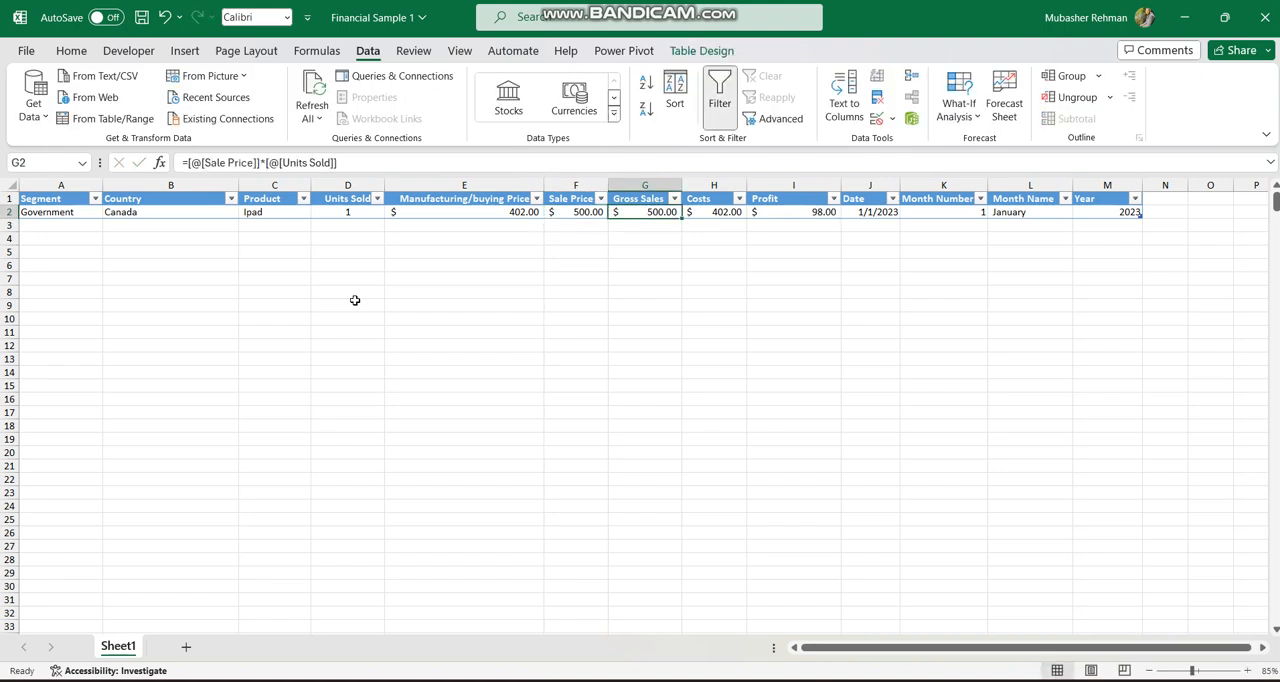
key(Left)
key(Left)
key(Left)
key(Left)
key(Right)
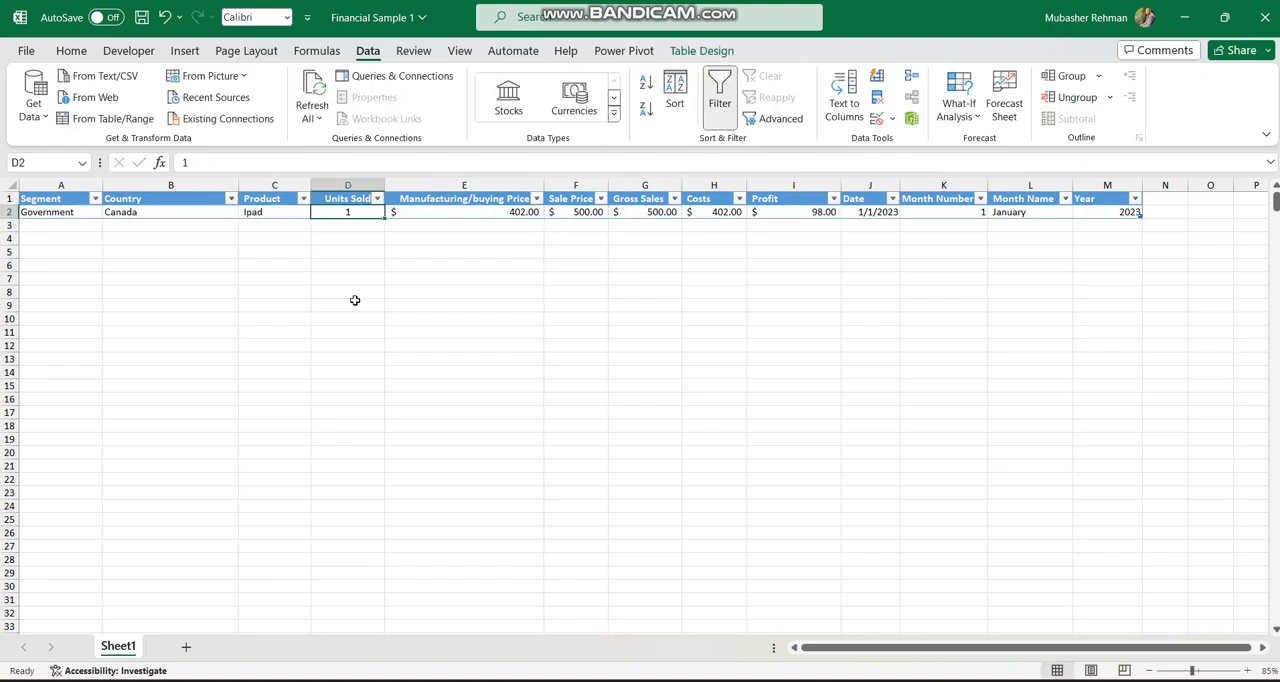
text(2)
key(Return)
Set the Ipad row's date to 5/5/2024.
key(Up)
key(Right)
key(Right)
key(Right)
key(Right)
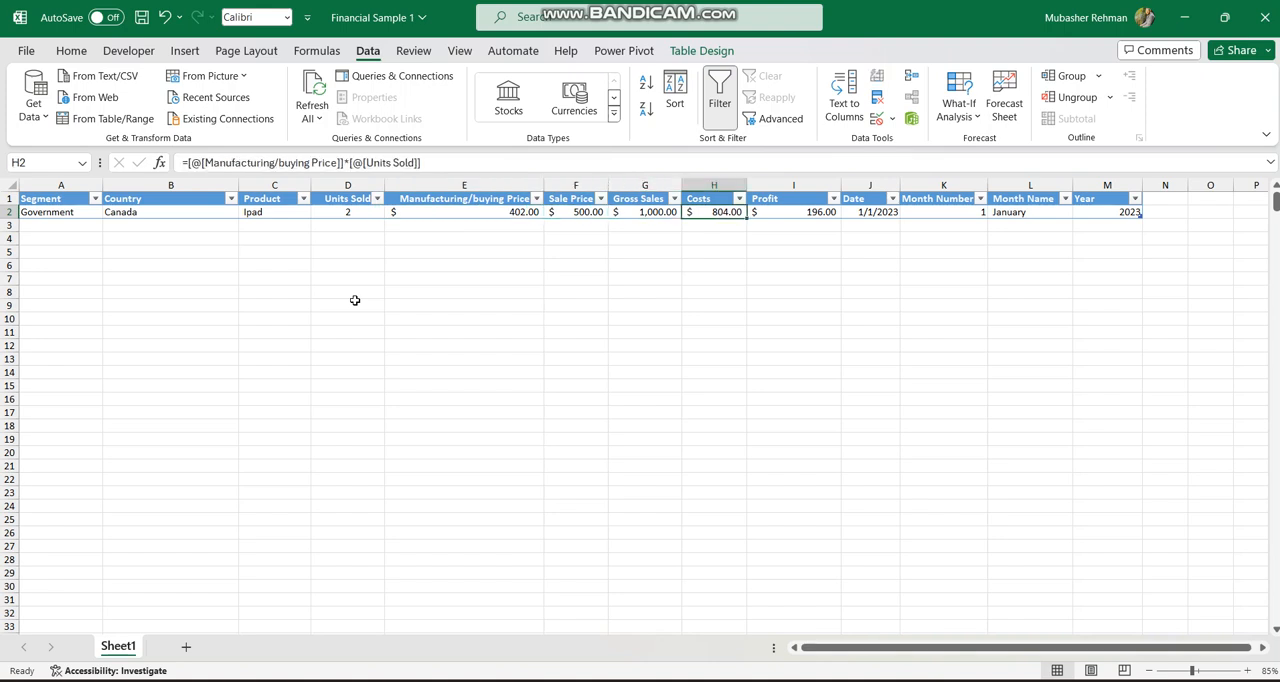
key(Left)
key(Left)
key(Left)
key(Right)
key(Right)
key(Right)
key(Right)
key(Right)
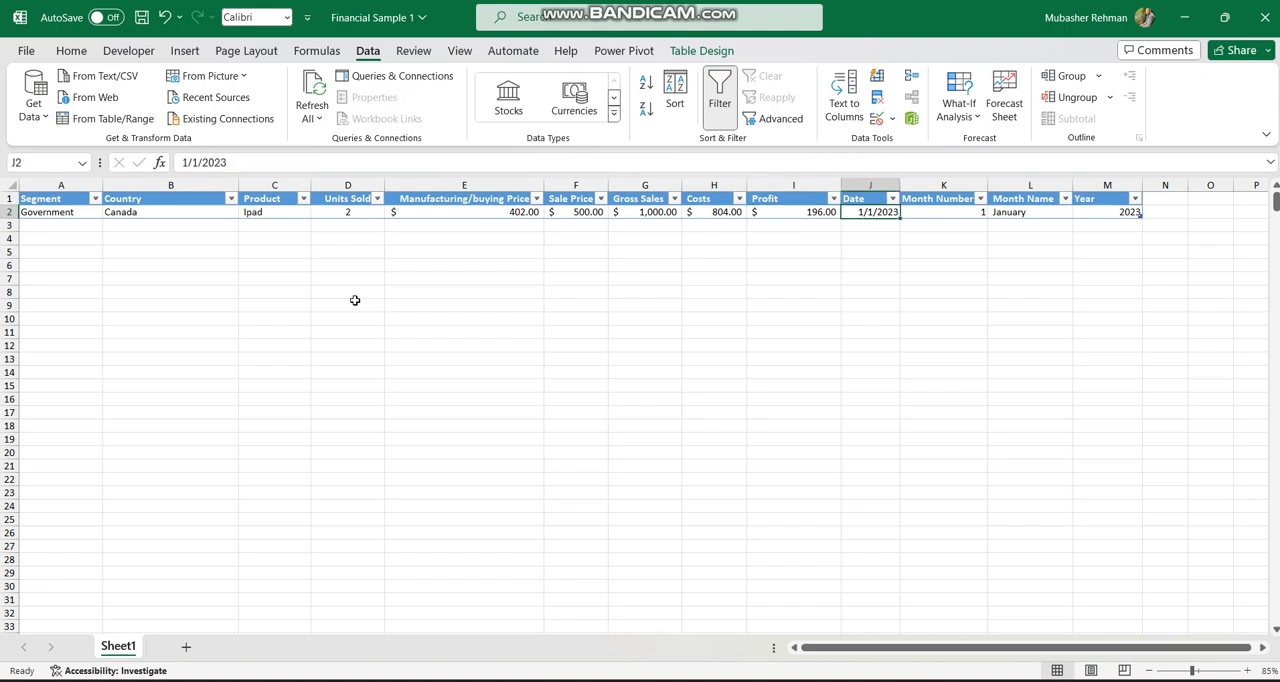
text(5/)
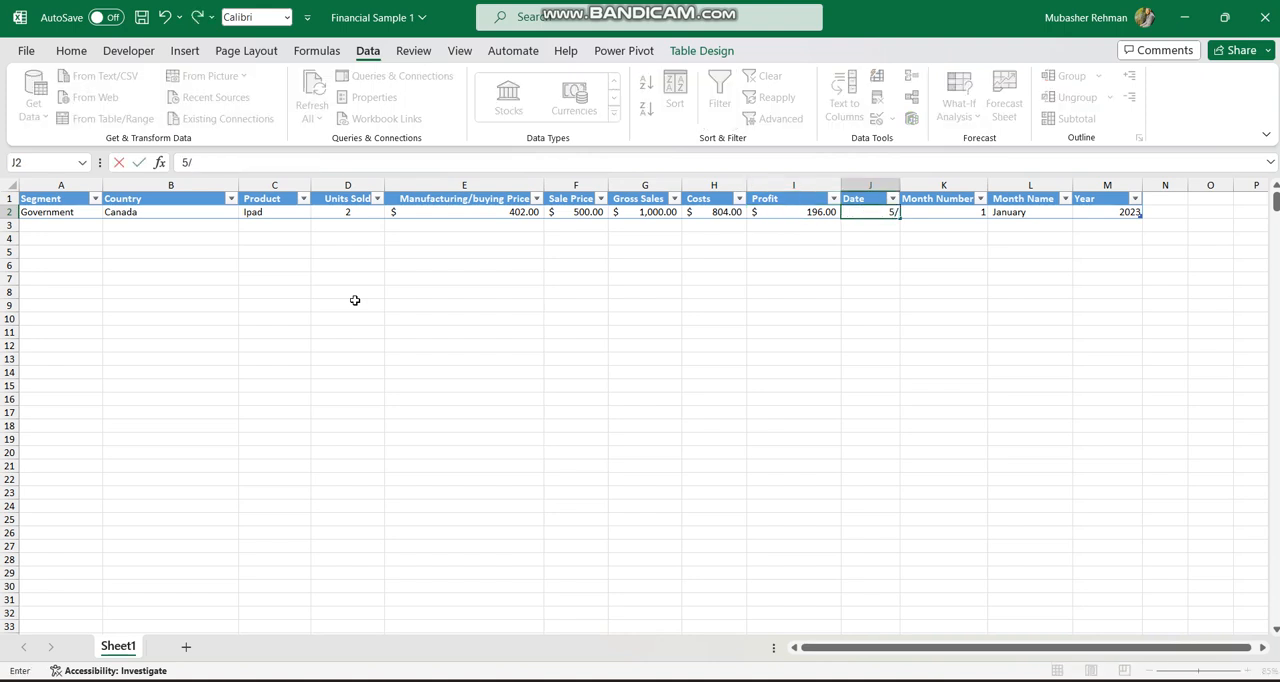
text(5/2024)
key(Return)
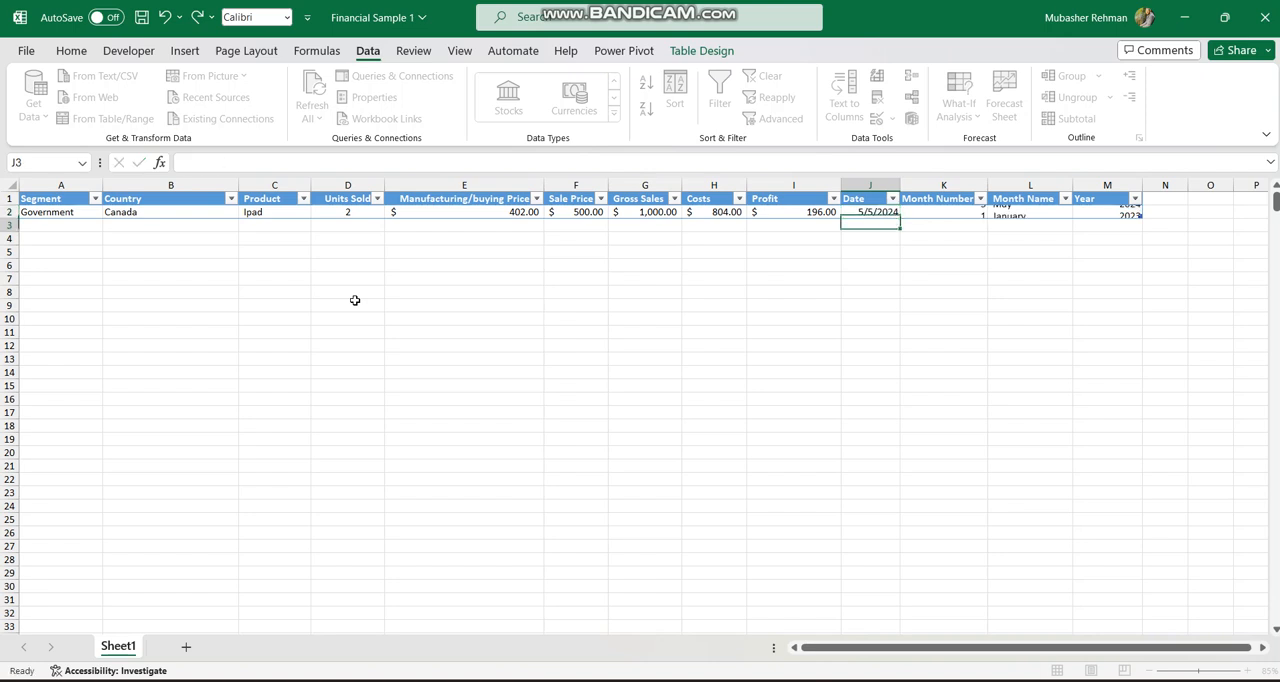
Examine the Month Number, Month Name and Year formulas in the Ipad row.
key(Up)
key(Right)
key(Right)
key(Right)
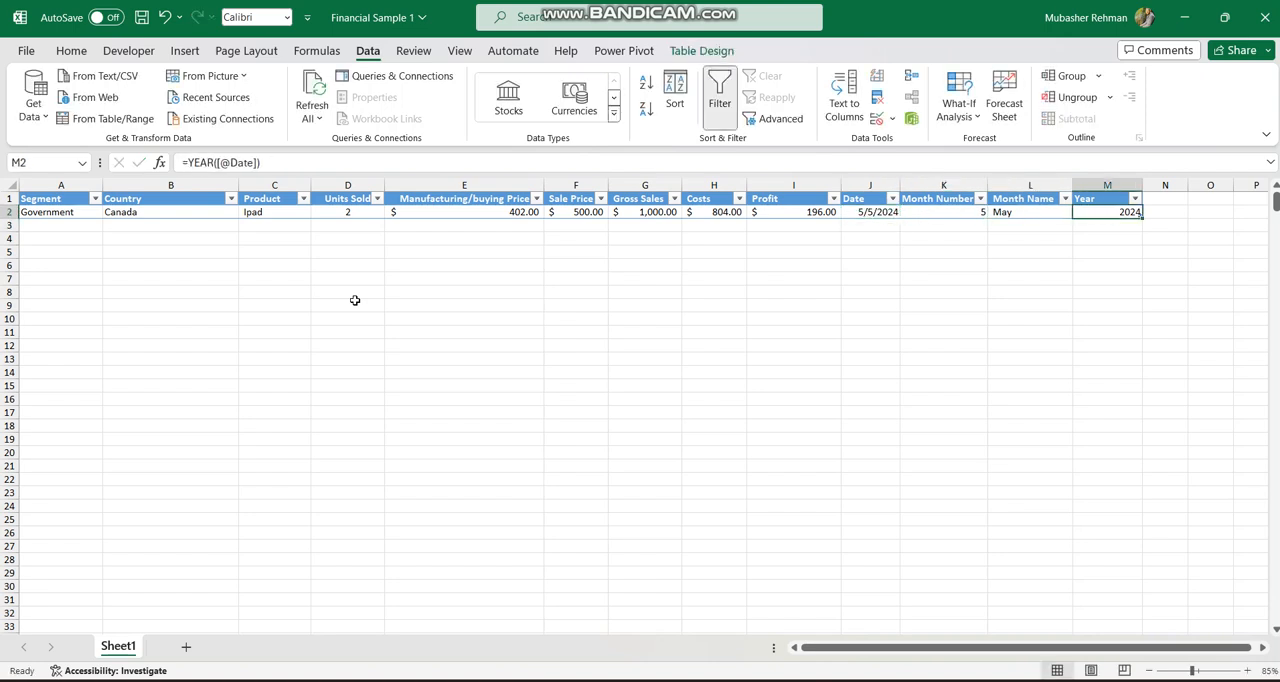
key(Left)
key(Left)
key(Right)
key(Left)
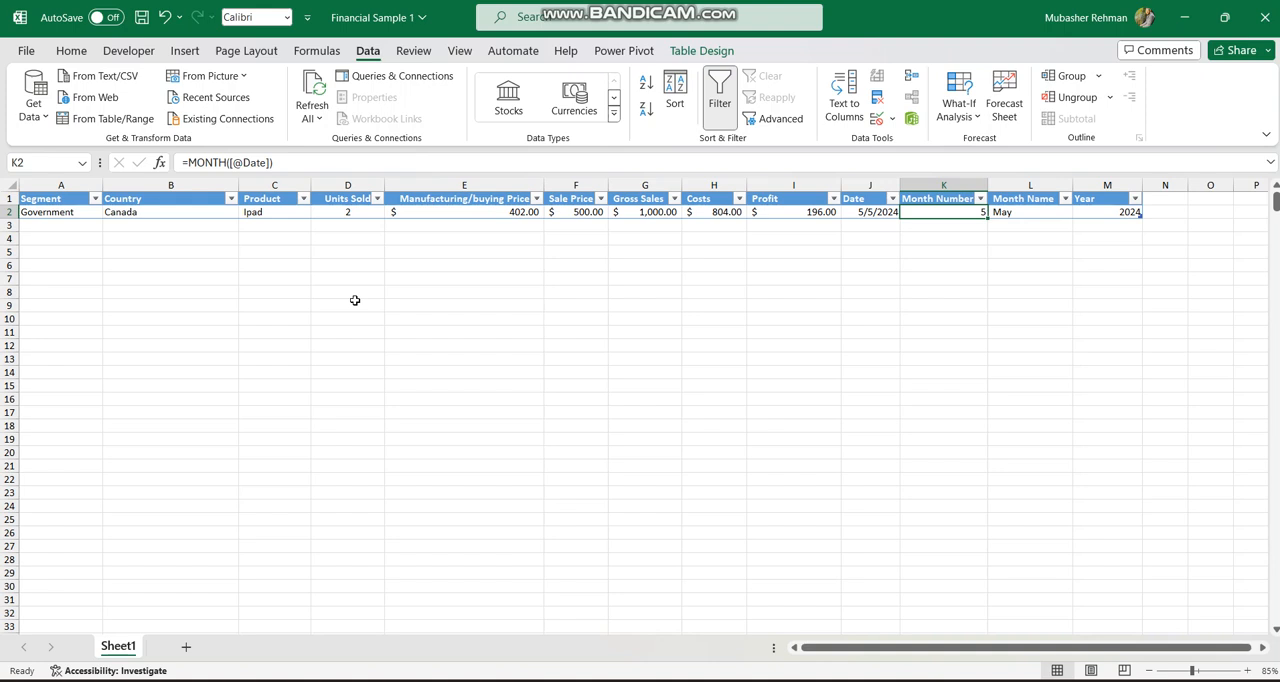
key(Right)
key(Right)
key(Left)
key(Left)
key(Left)
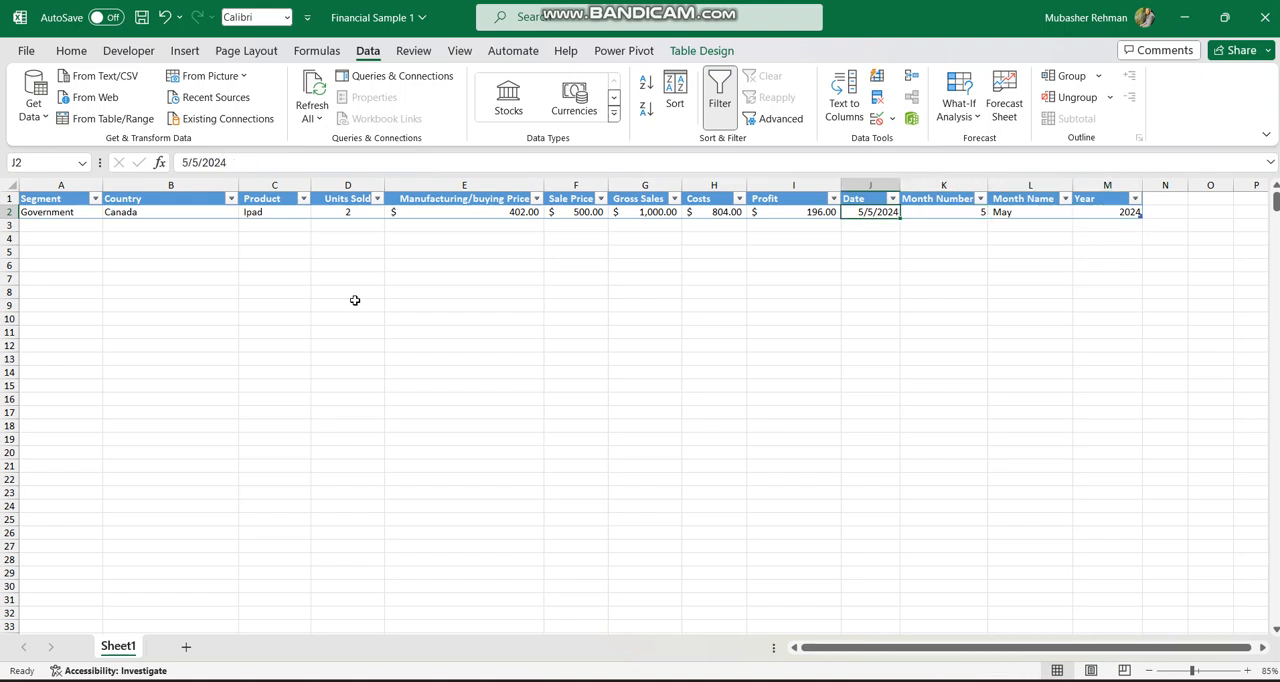
key(Left)
click(937, 212)
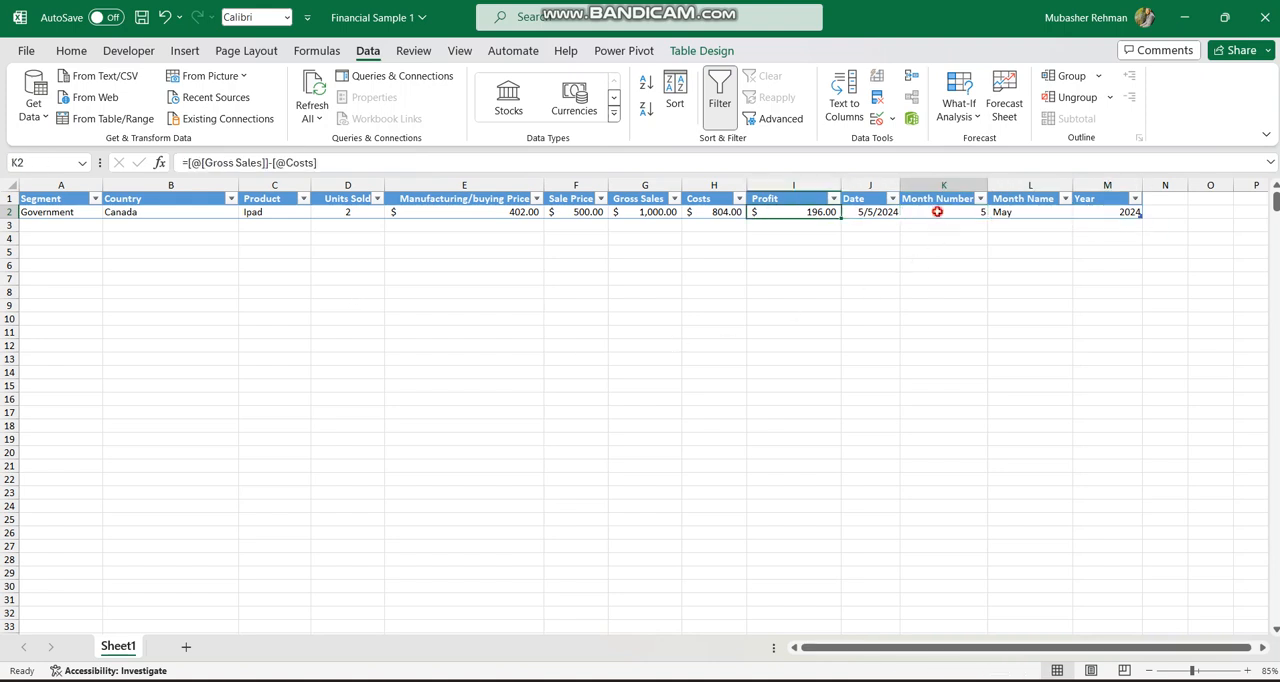
drag(937, 212, 1094, 212)
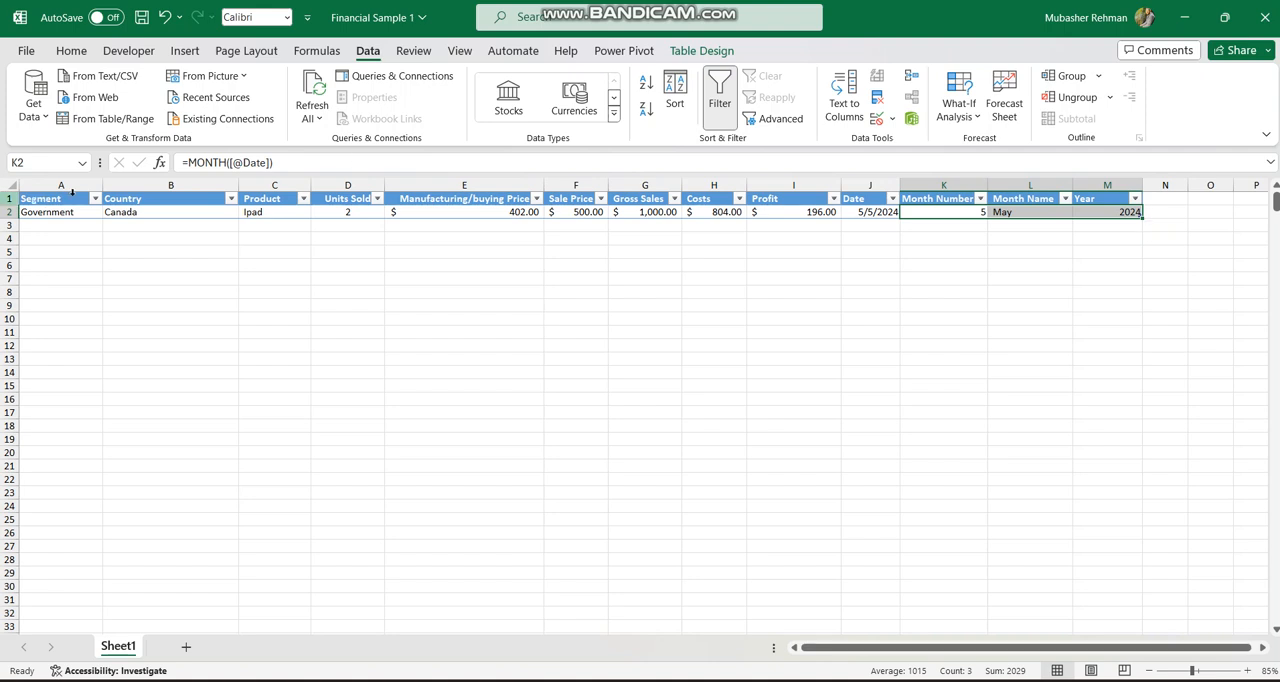
Start a new table row in row 3 with segment Market and country USA.
click(64, 224)
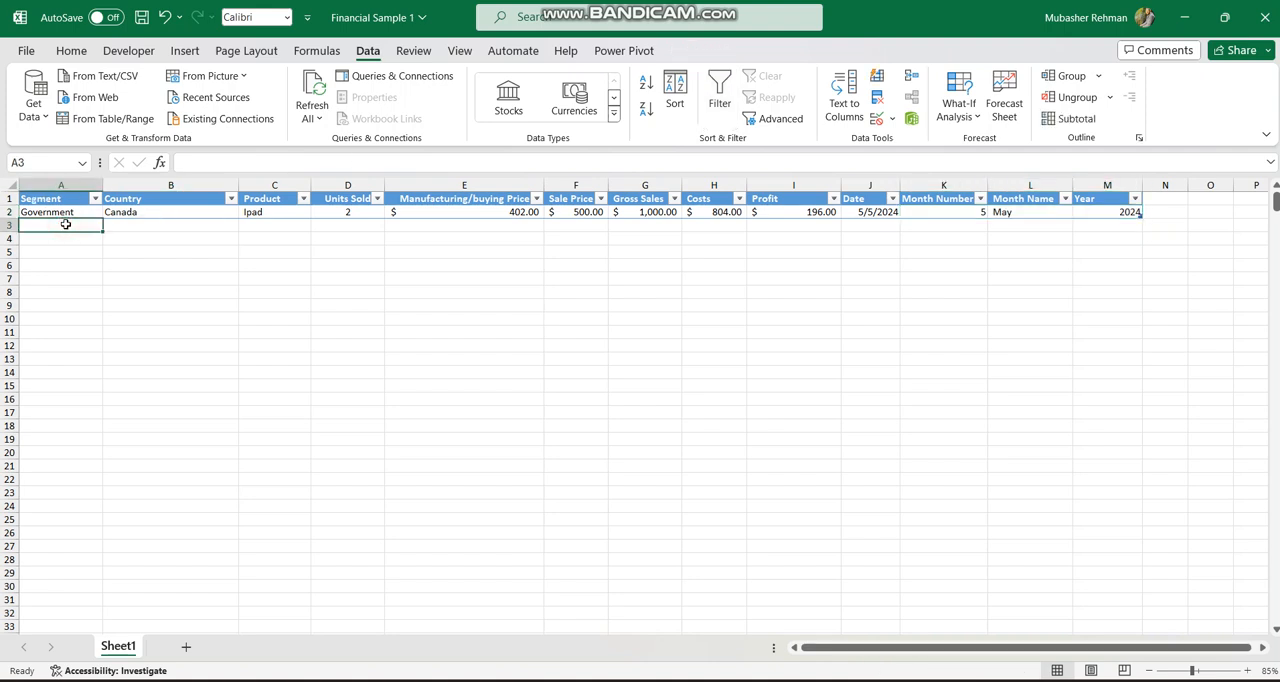
text(Market)
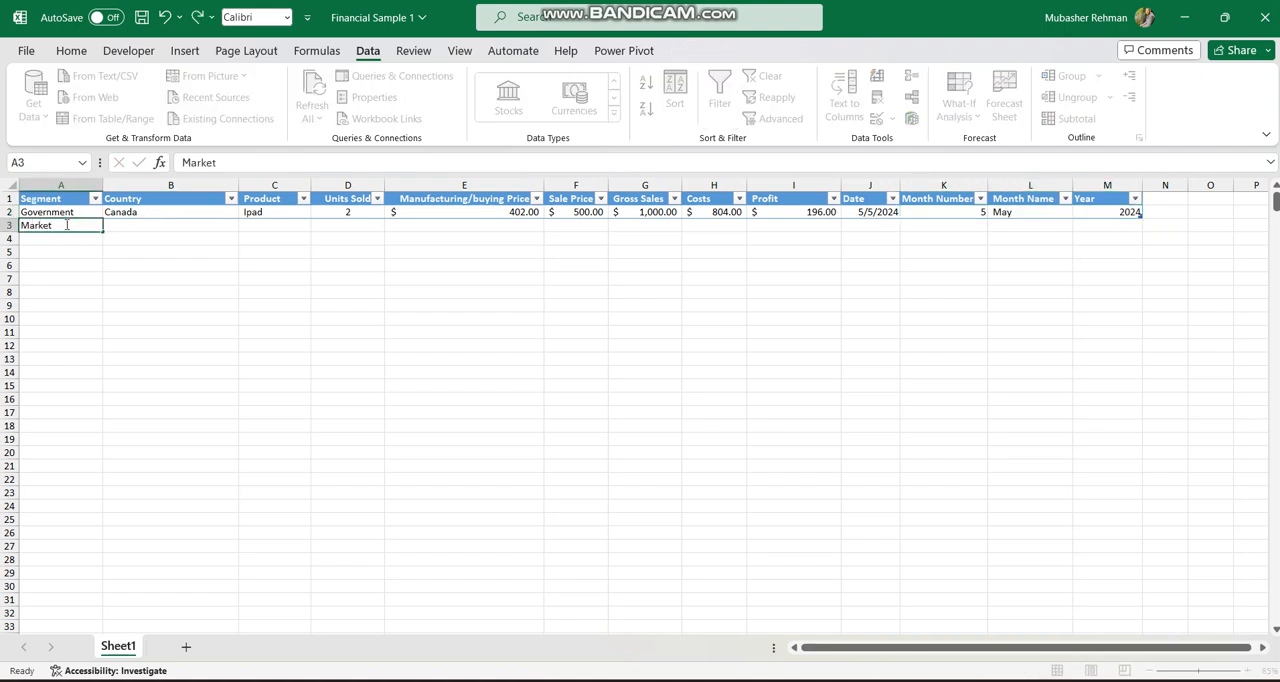
key(Tab)
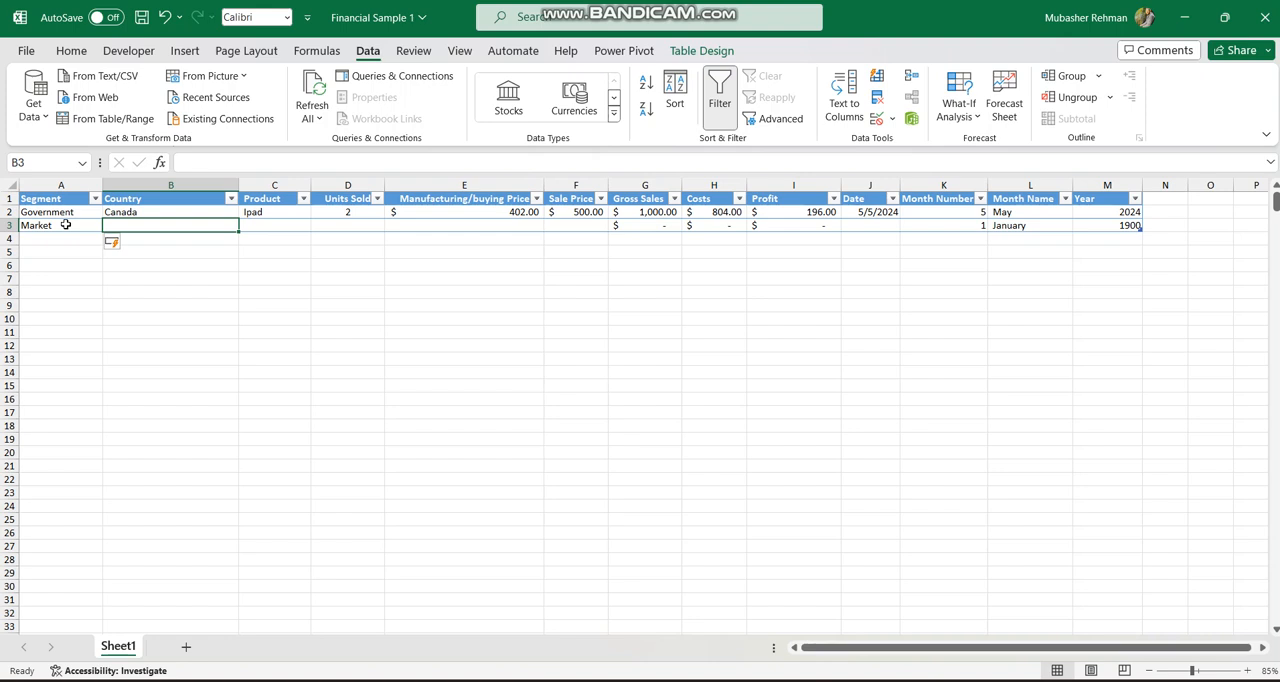
text(USA)
key(Return)
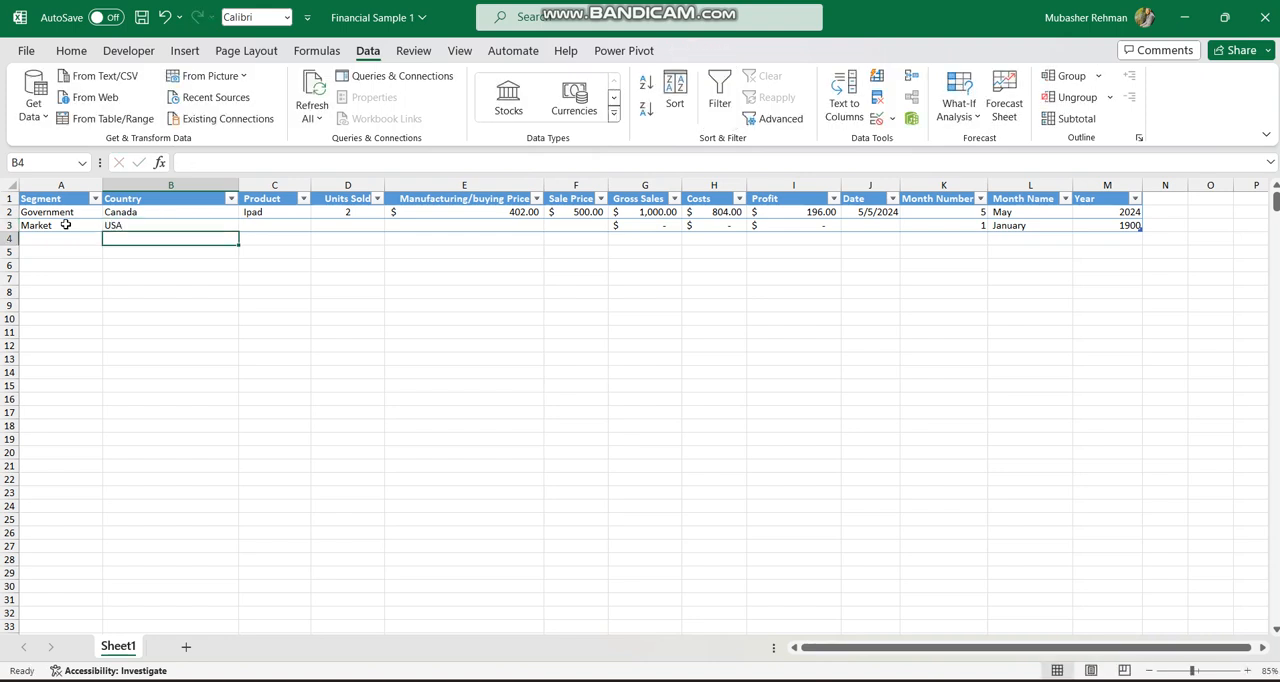
Set the USA row's product to Ipad and its units sold to 3.
key(Up)
key(Right)
text(I)
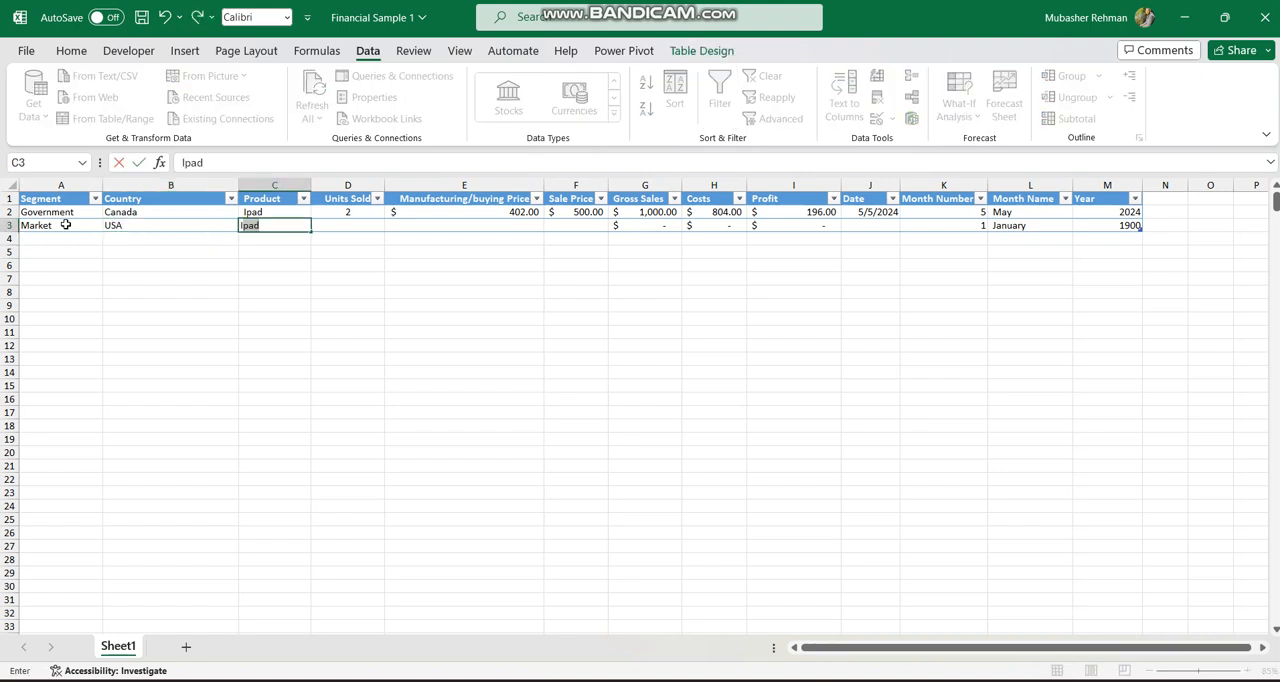
key(Return)
key(Up)
key(Right)
text(3)
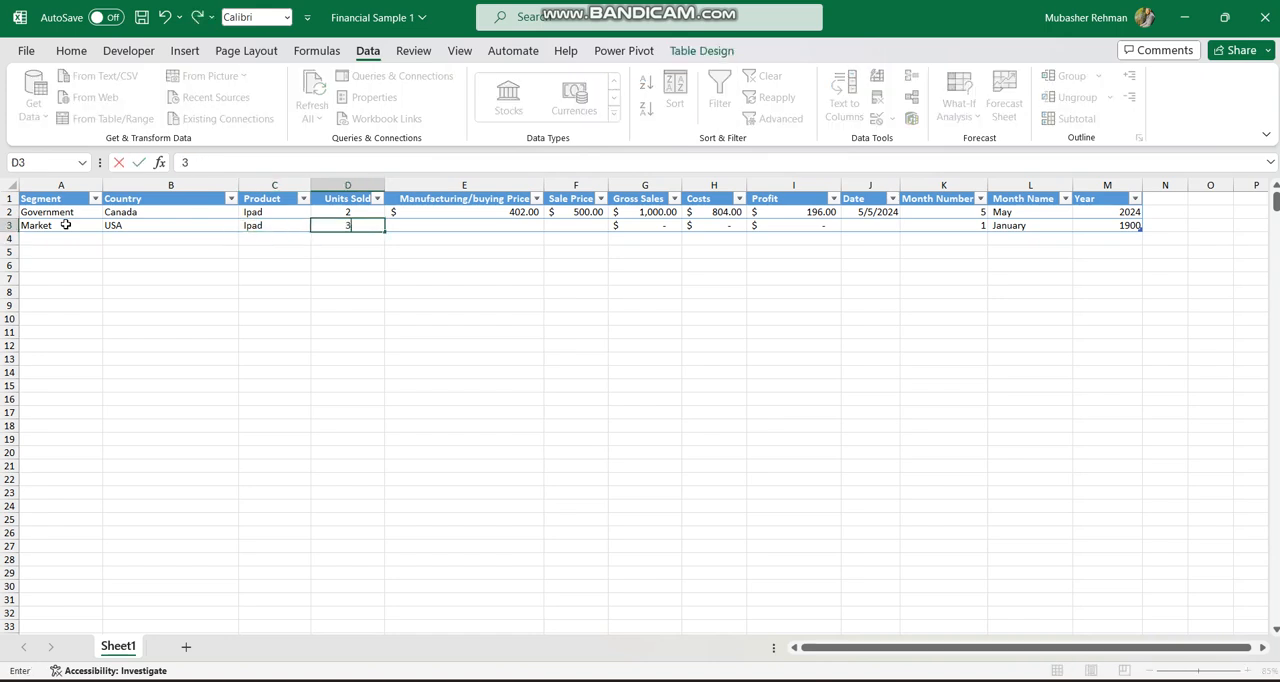
key(Return)
Copy the formatting of row 2 onto rows 3 to 18 with Format Painter.
key(Up)
key(Right)
key(Left)
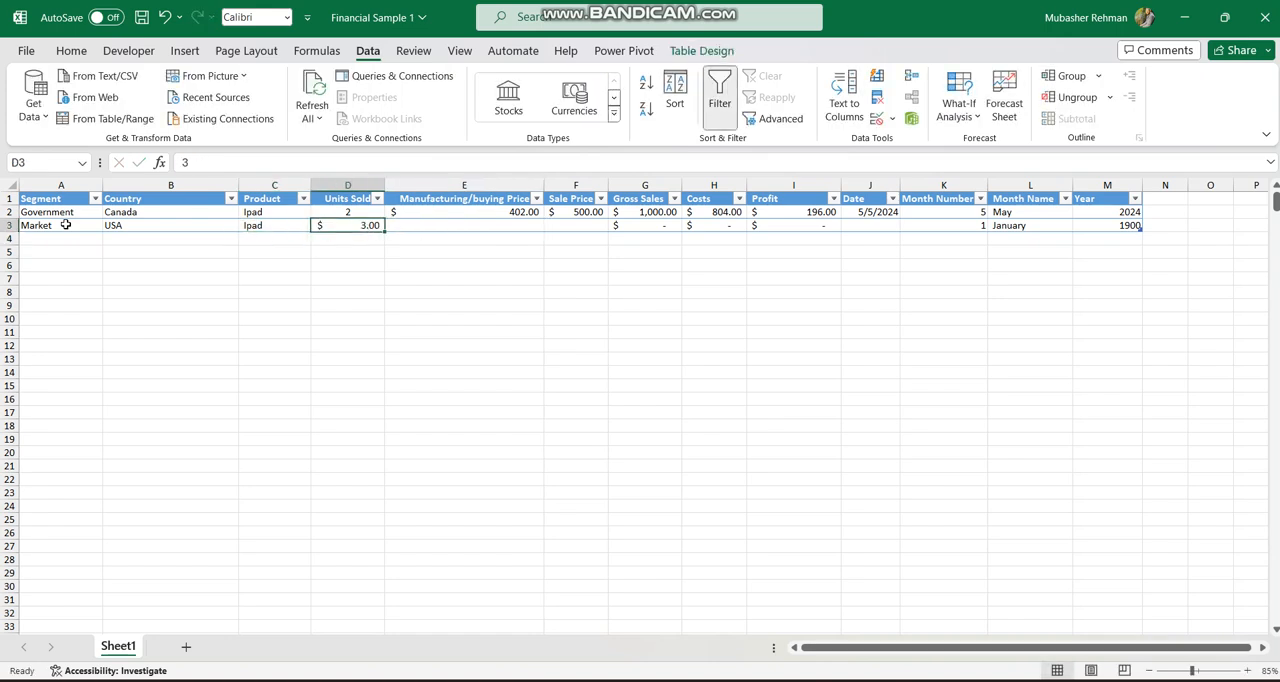
key(Left)
key(Right)
key(Up)
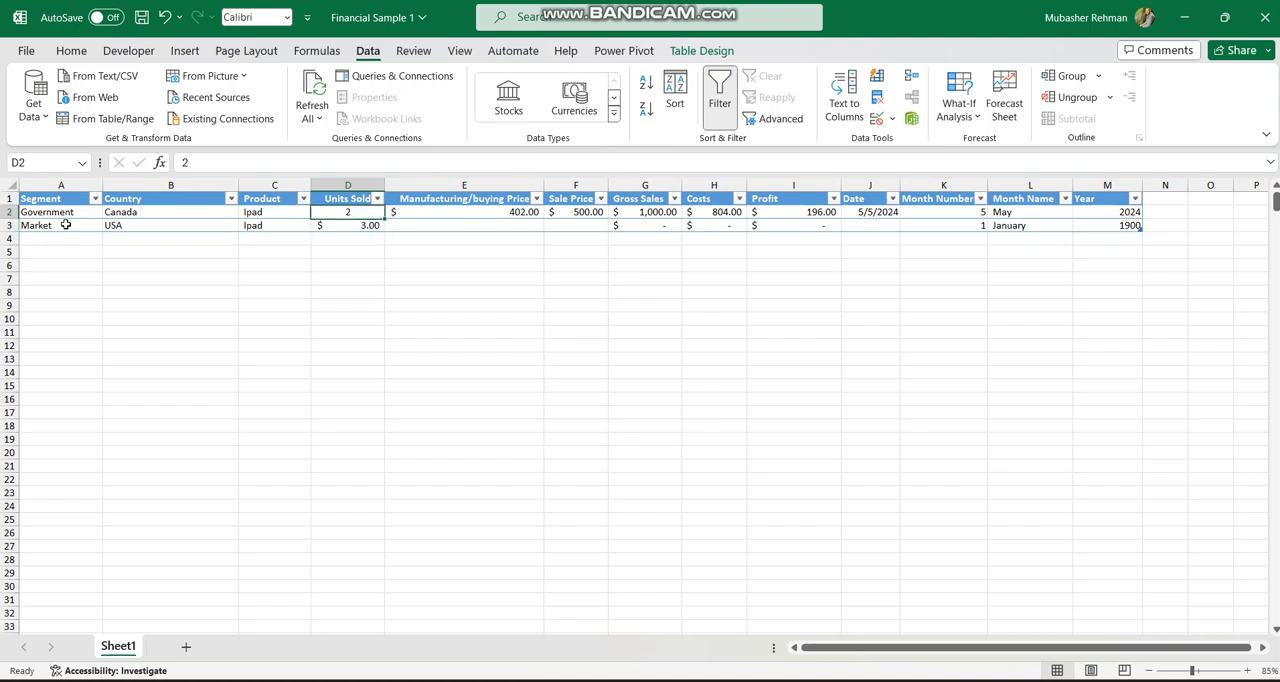
click(10, 211)
click(68, 50)
click(62, 118)
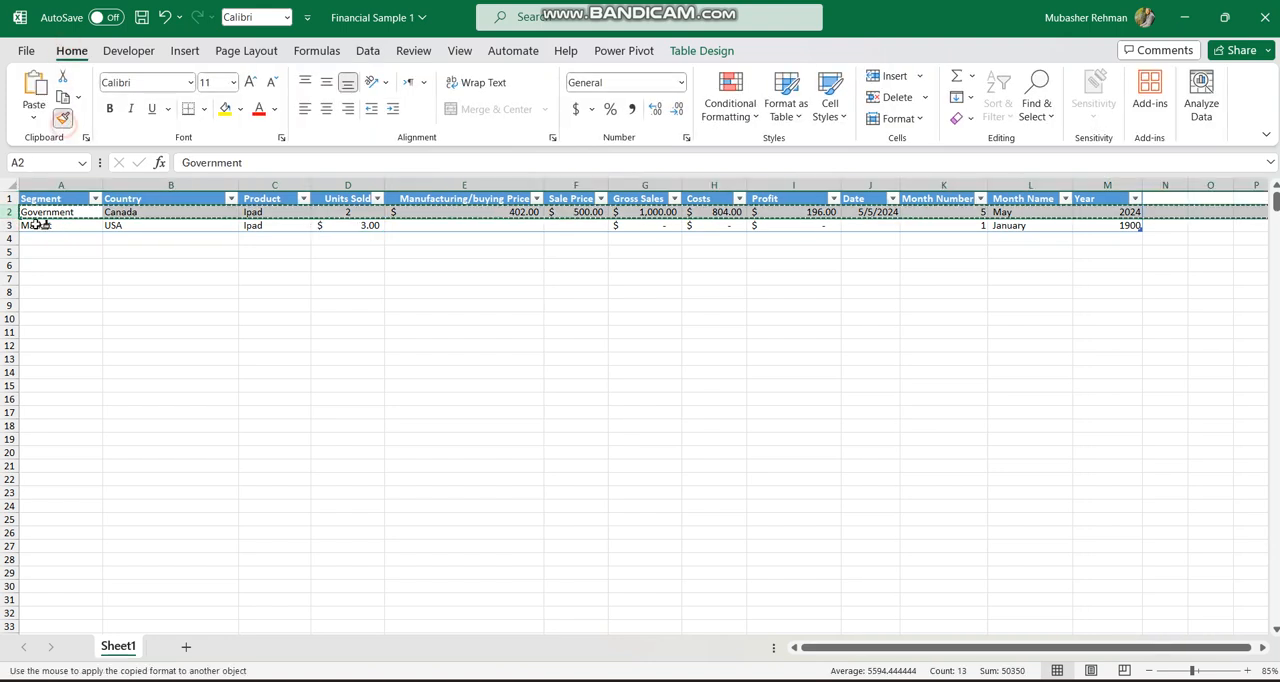
click(12, 225)
drag(14, 226, 12, 424)
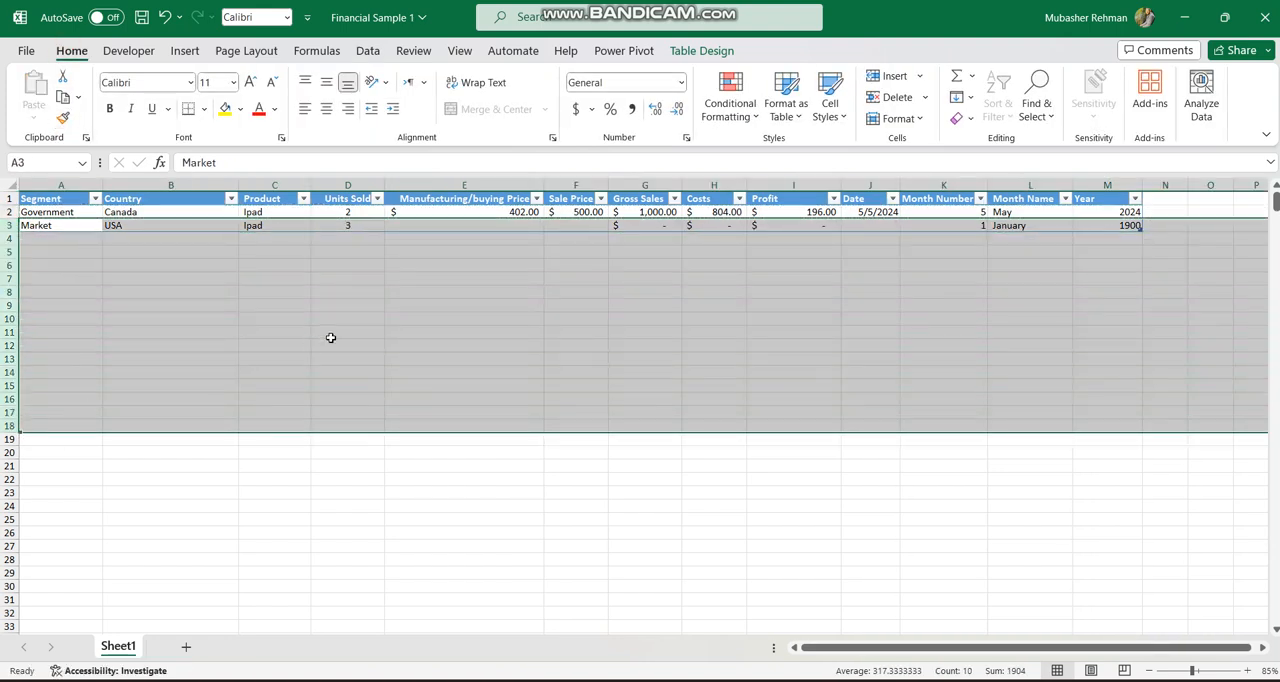
Set the USA row's manufacturing/buying price to 402 and its sale price to 550.
click(432, 232)
click(477, 228)
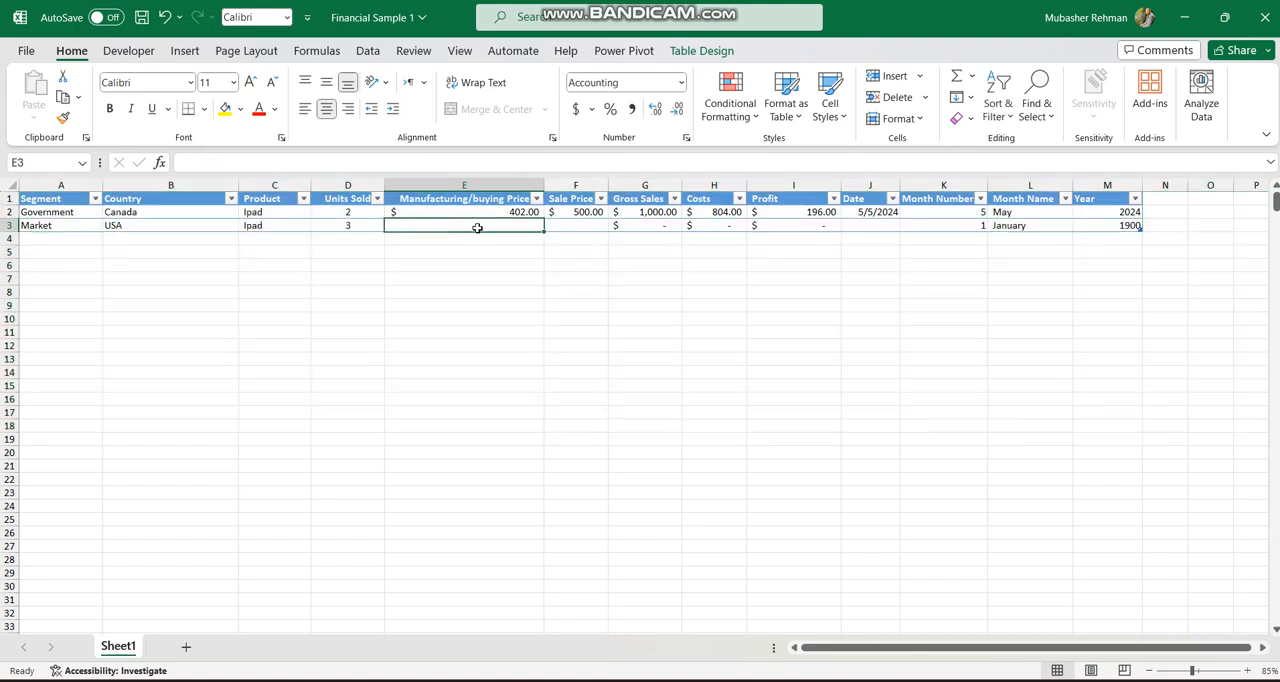
text(402)
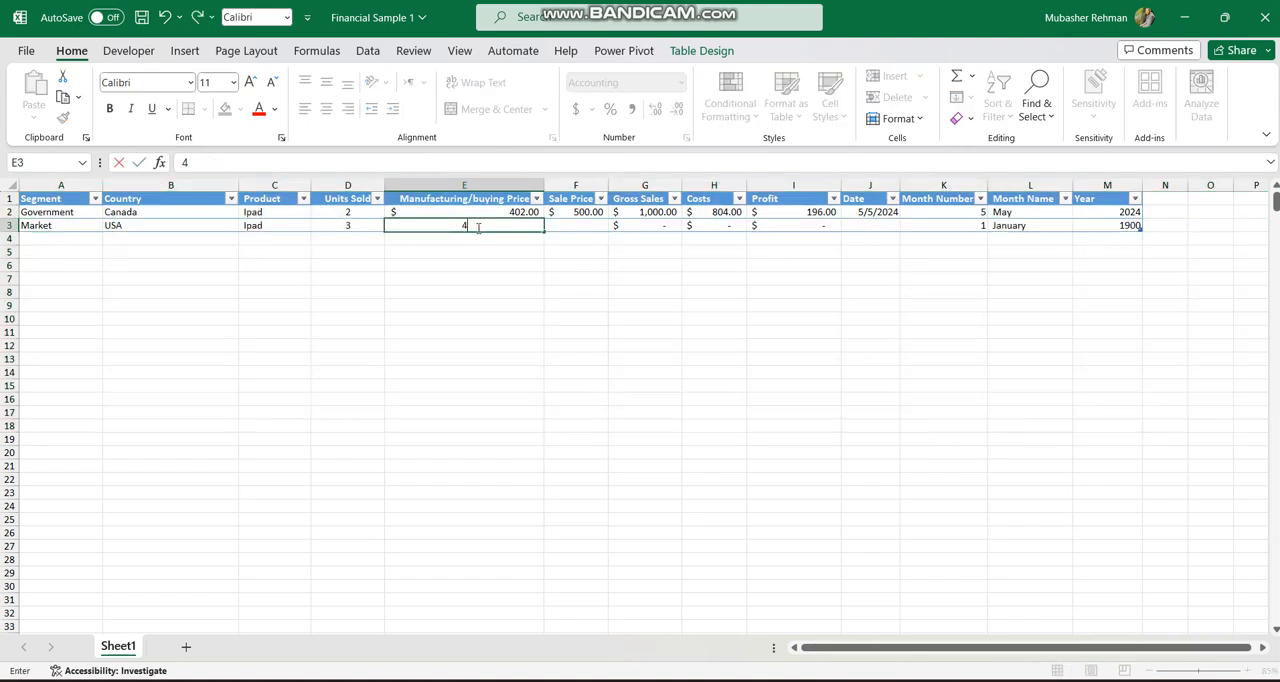
key(Tab)
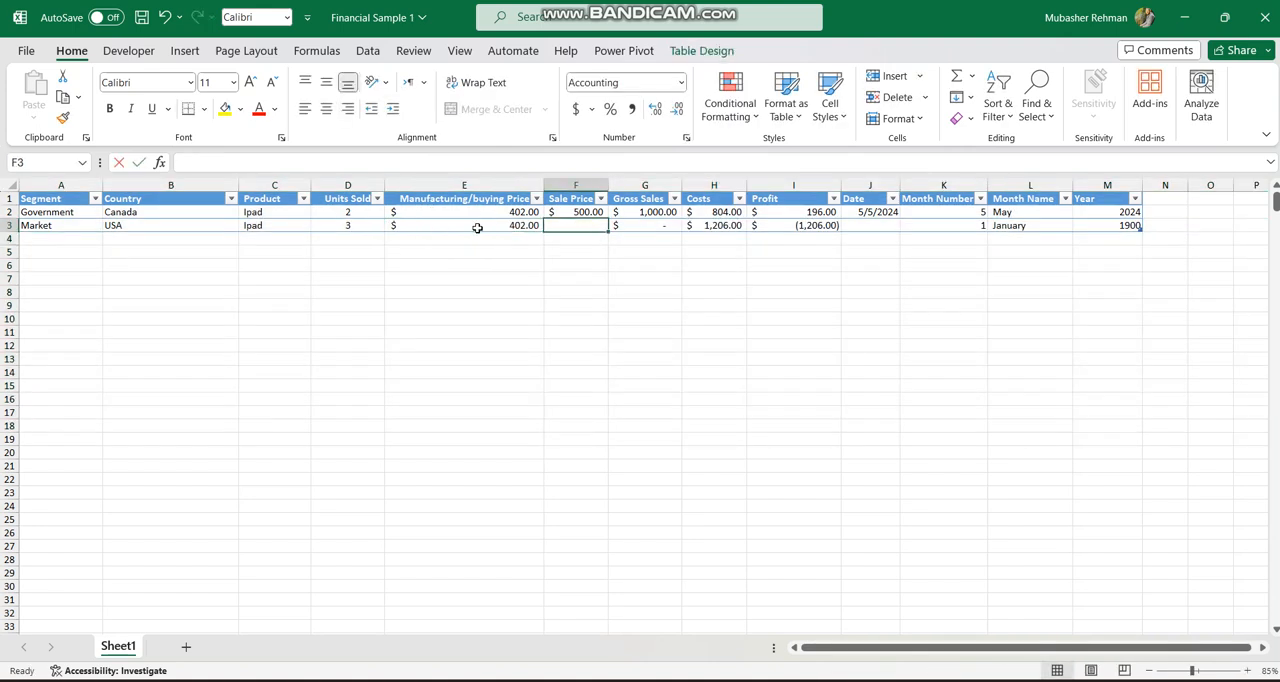
text(550)
key(Return)
Set the USA row's date to 4/5/2024 and check its calculated month and year cells.
key(Up)
key(Right)
key(Right)
key(Right)
key(Right)
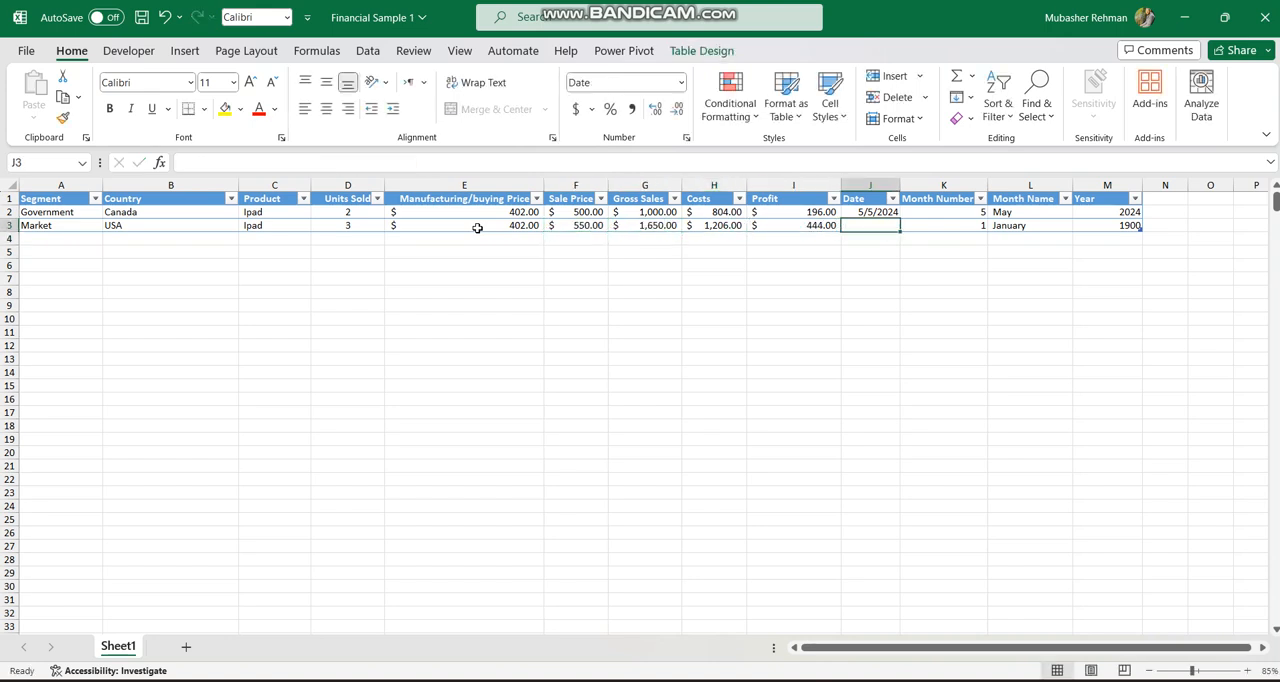
text(4/5/2024)
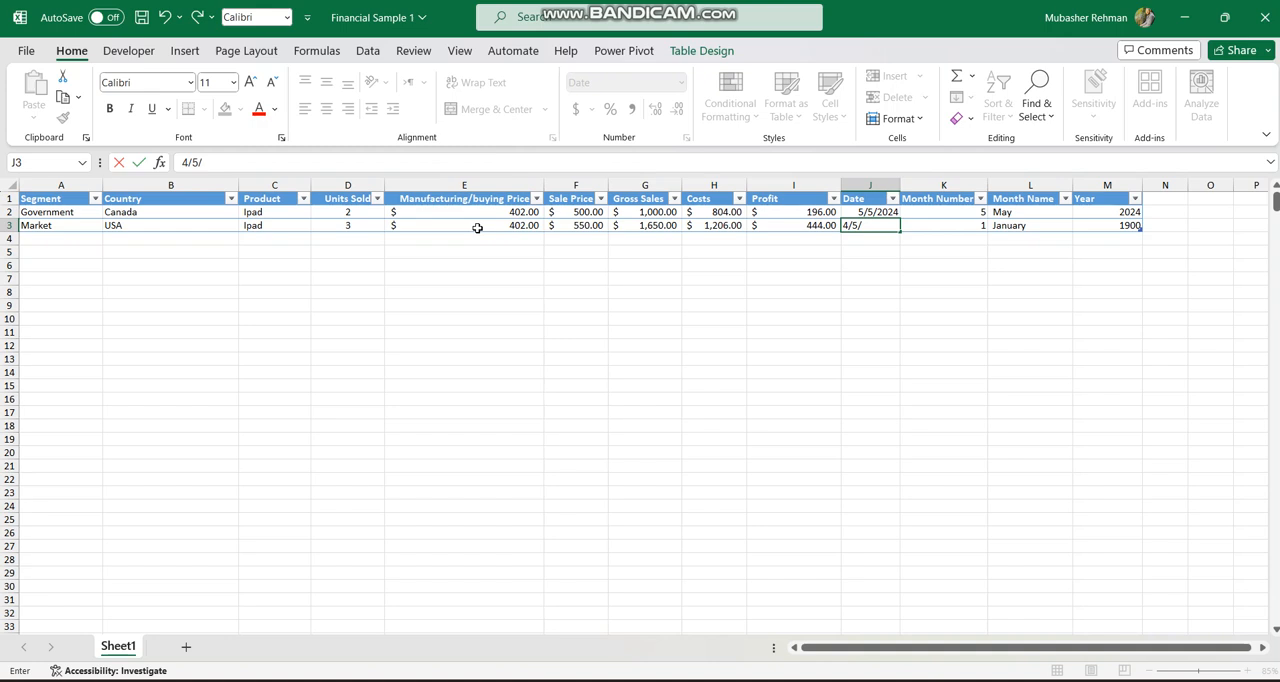
key(Return)
key(Up)
key(Right)
key(Right)
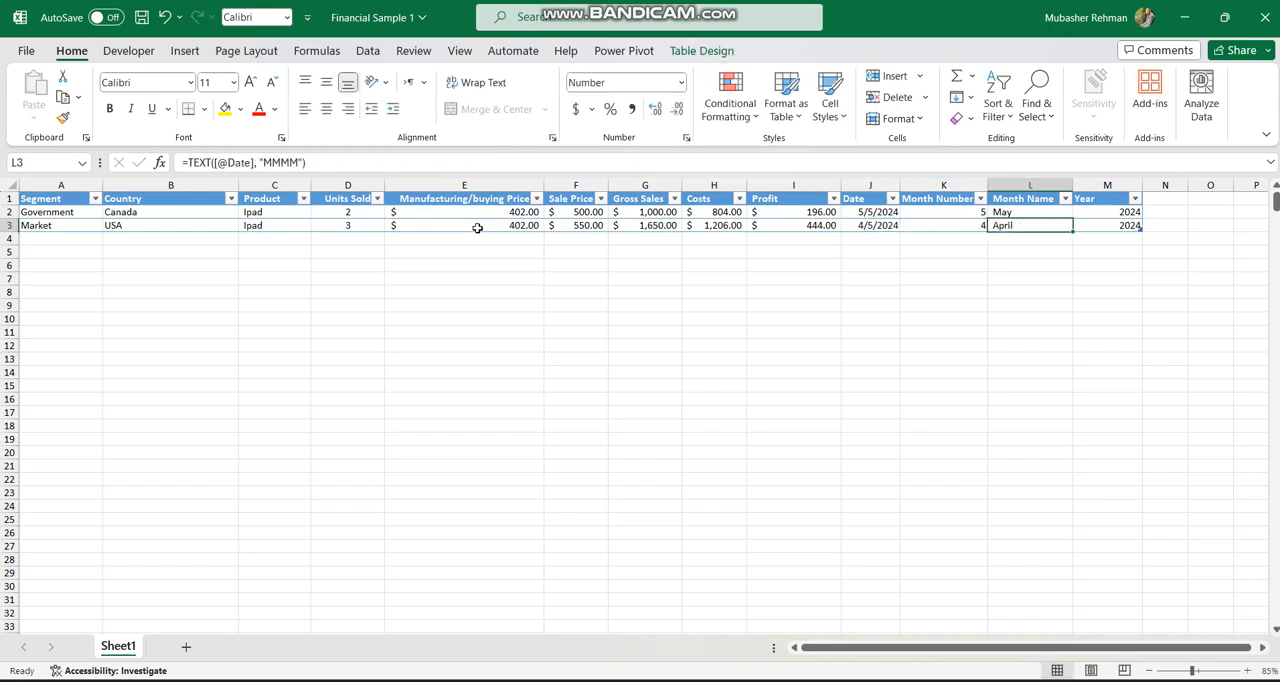
key(Right)
key(Left)
key(Right)
Start a new table row in row 4 with segment Export and country India.
key(Down)
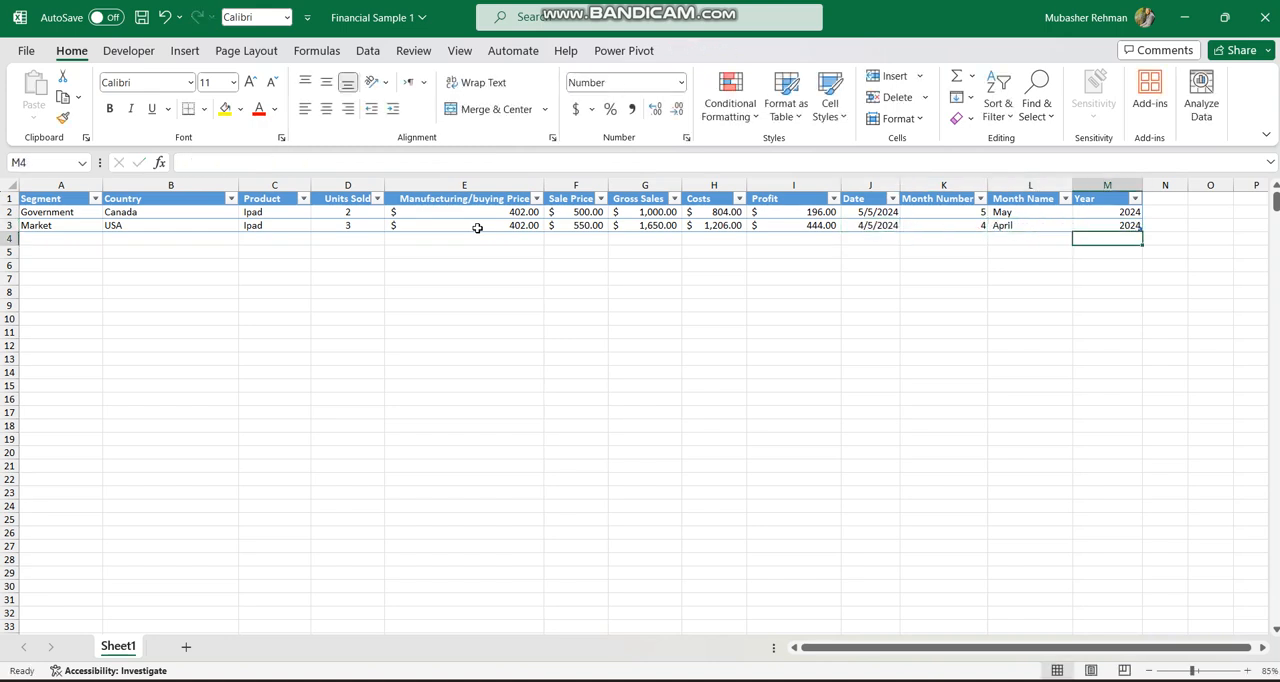
key(Left)
key(Home)
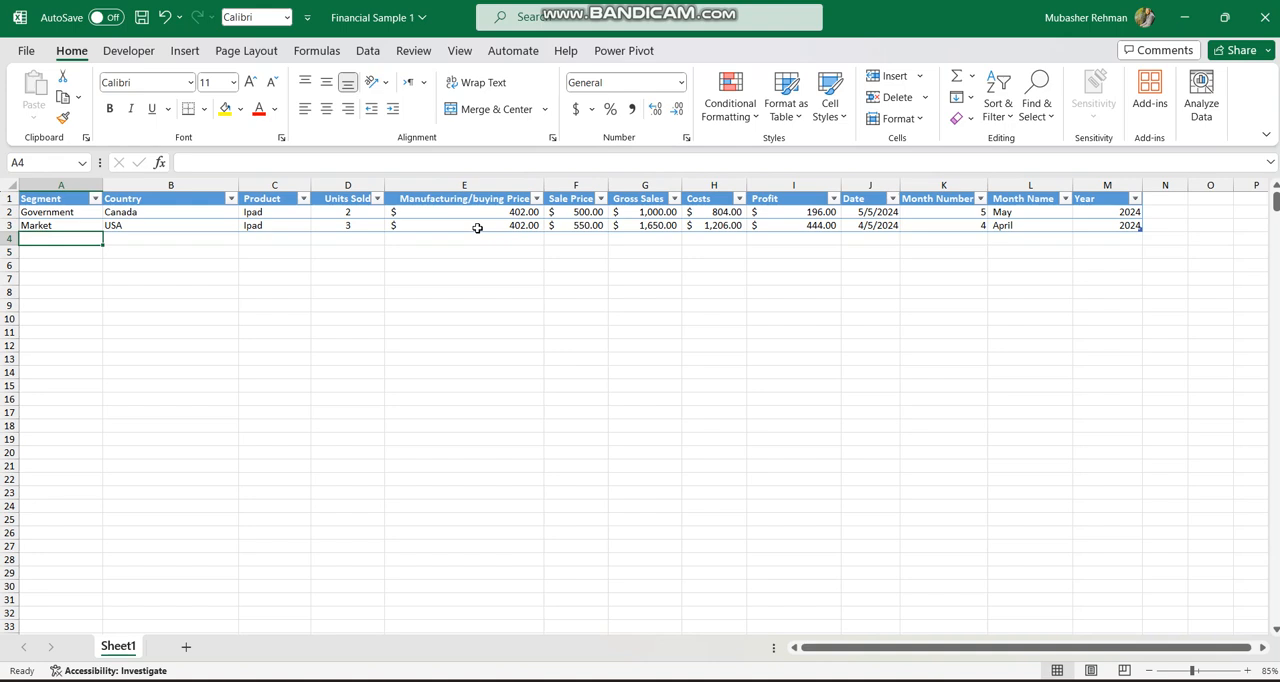
text(Export)
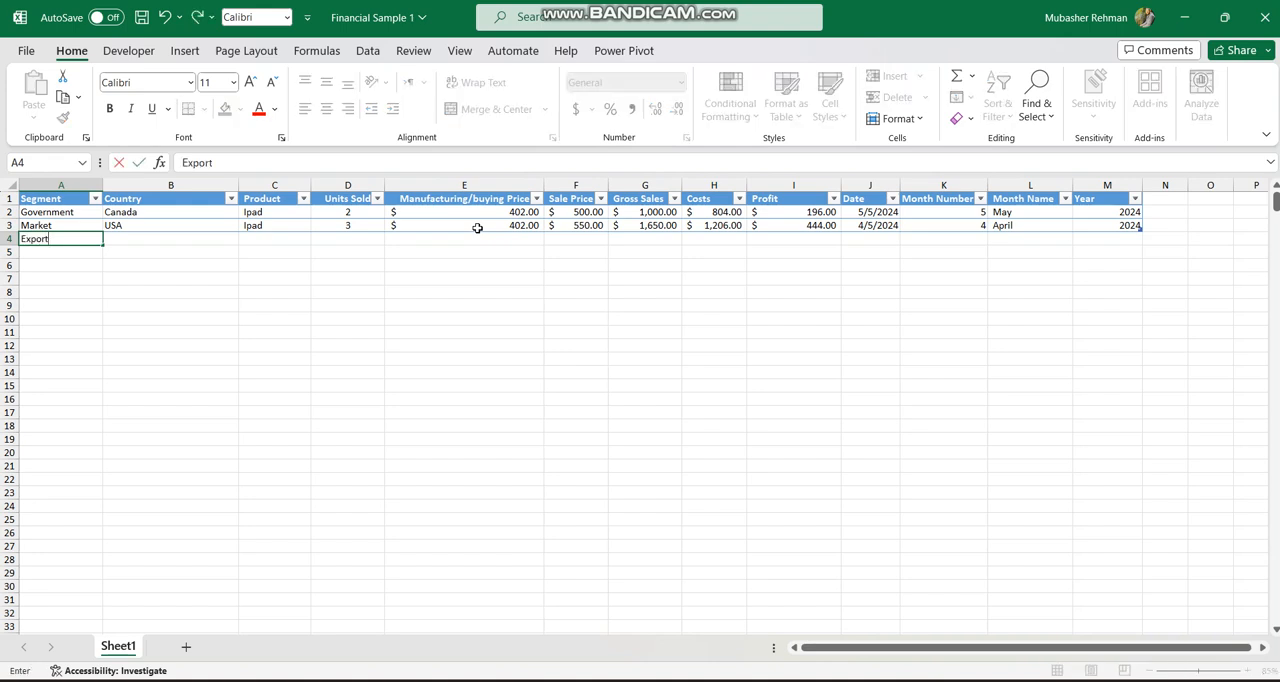
key(Tab)
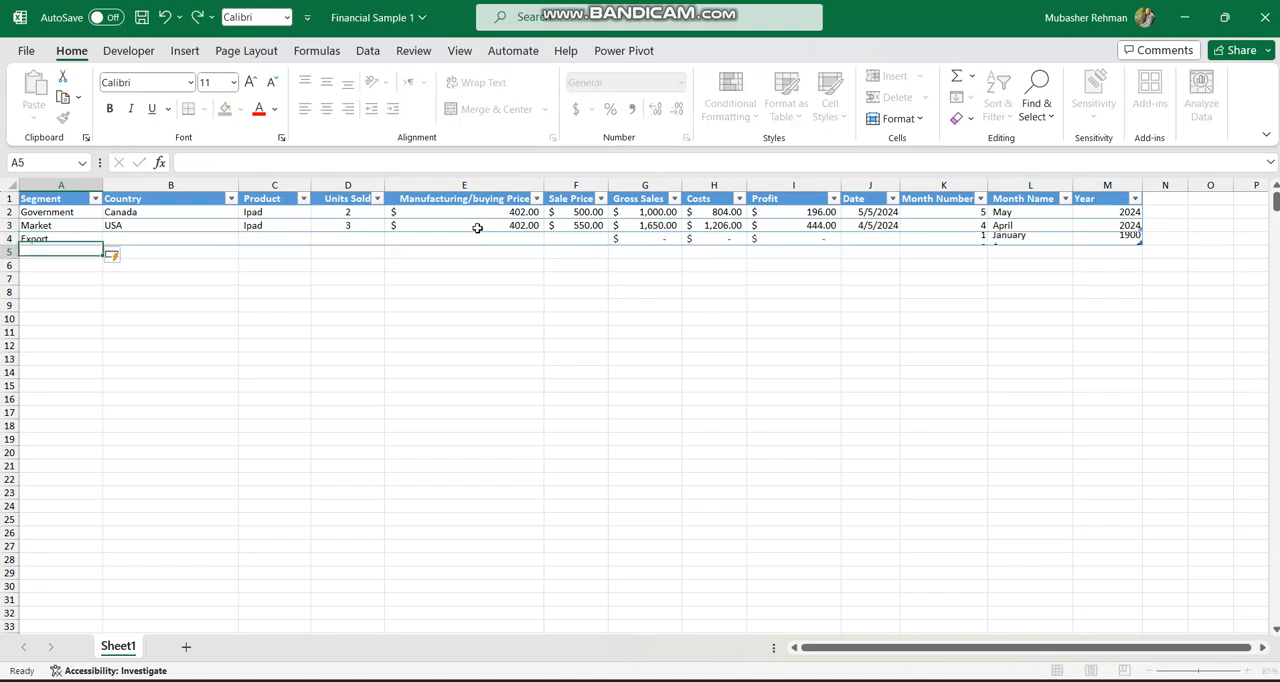
text(I)
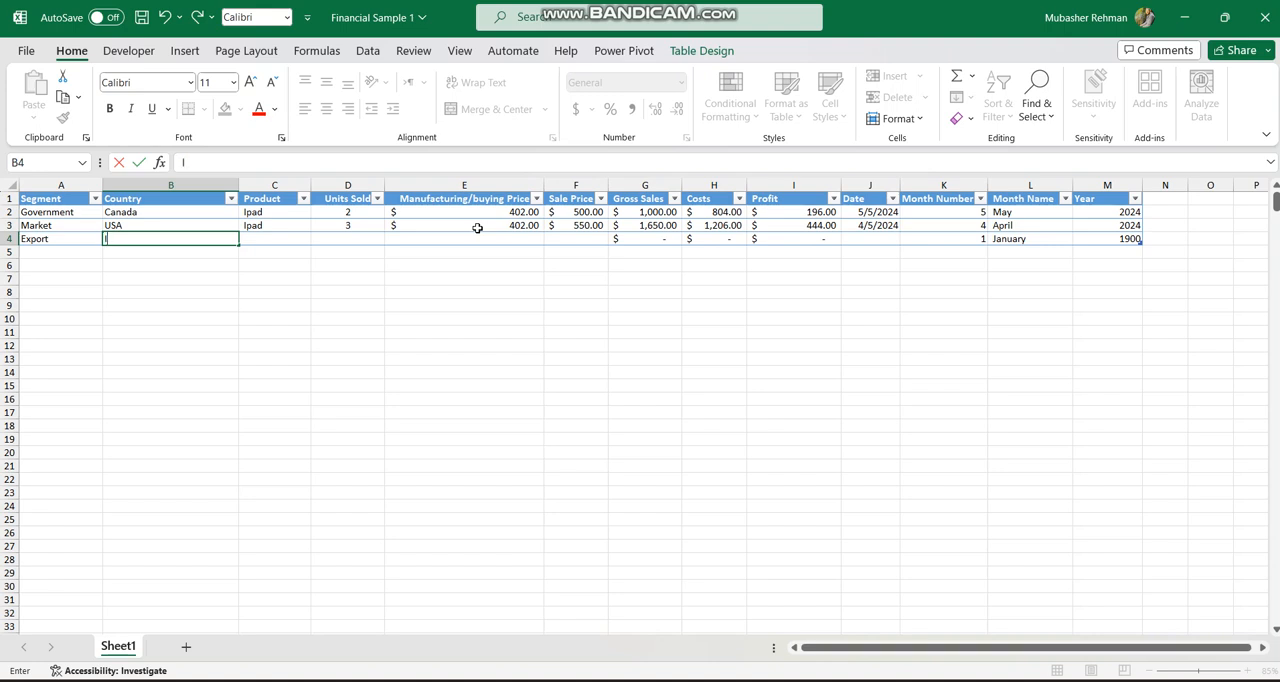
text(nndia)
key(Tab)
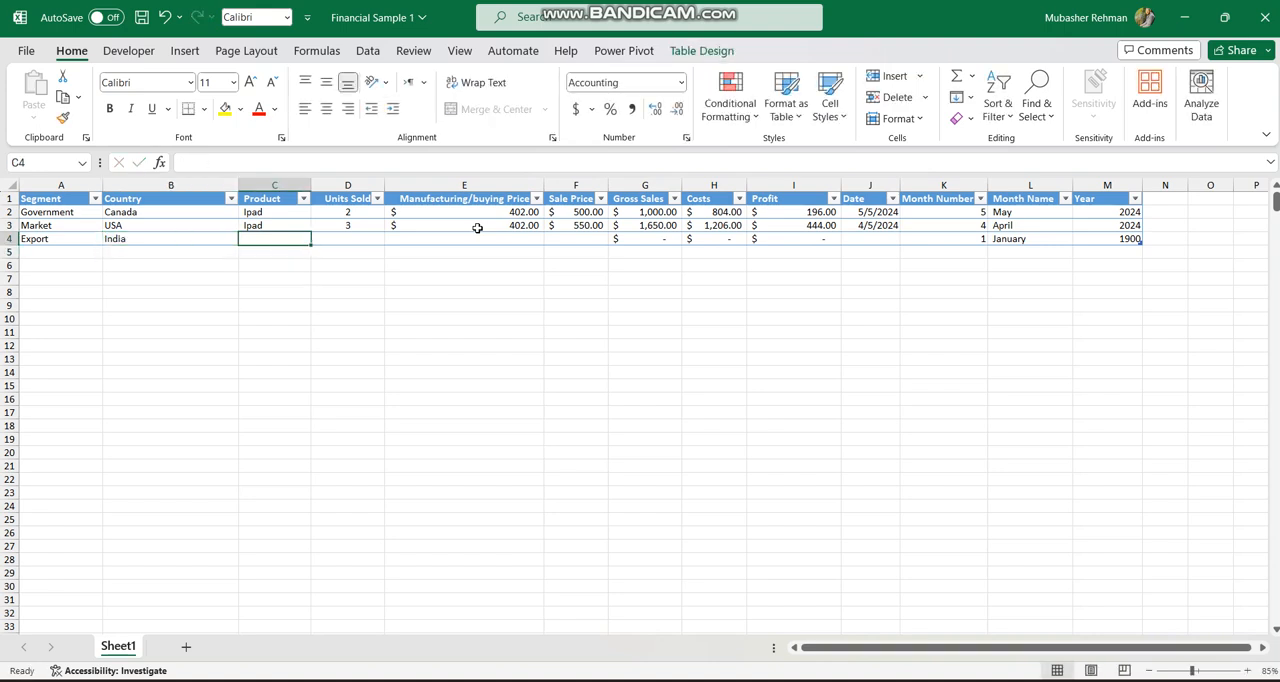
Set the India row's product to Iphone and its units sold to 10.
text(Iphone)
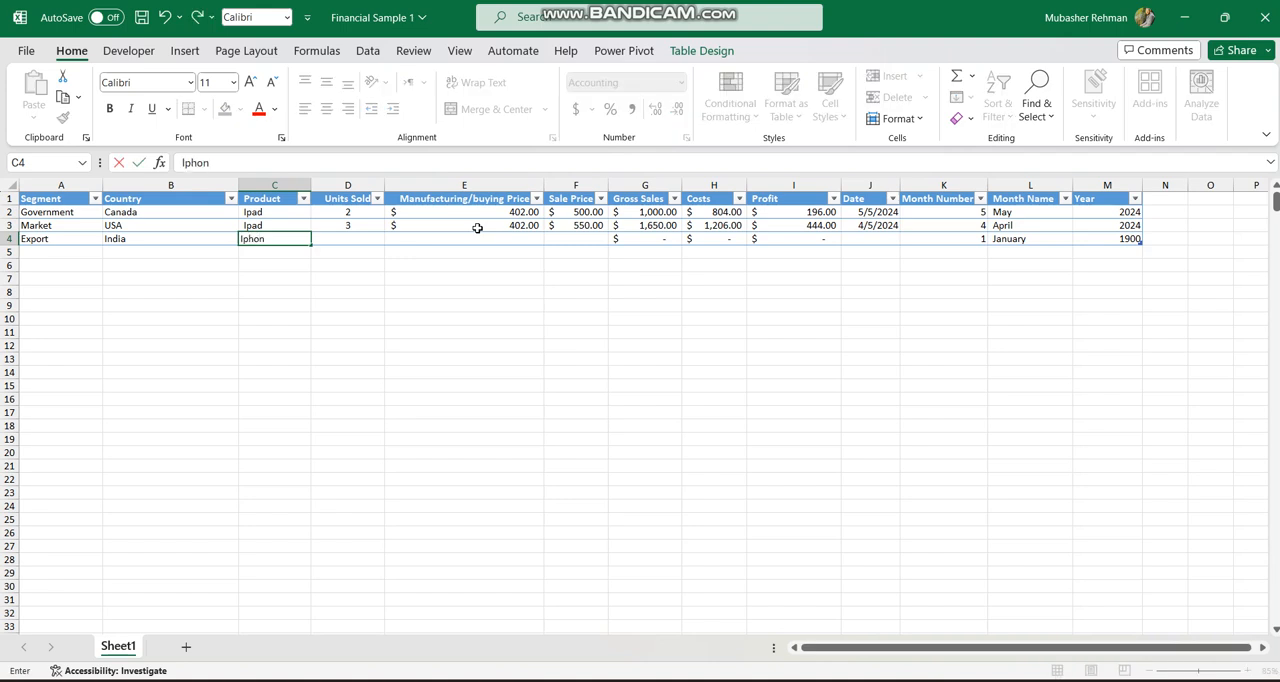
key(Tab)
key(Up)
key(Right)
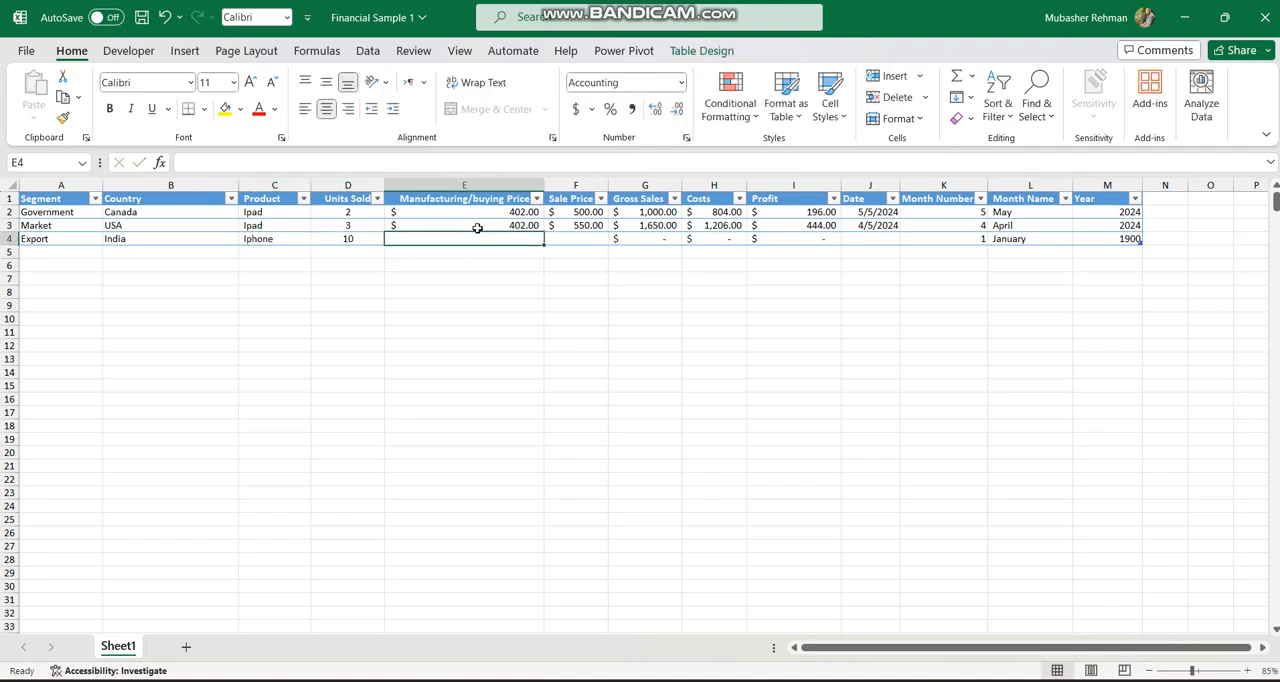
Set the India row's manufacturing/buying price to 200 and its sale price to 250.
text(200)
key(Return)
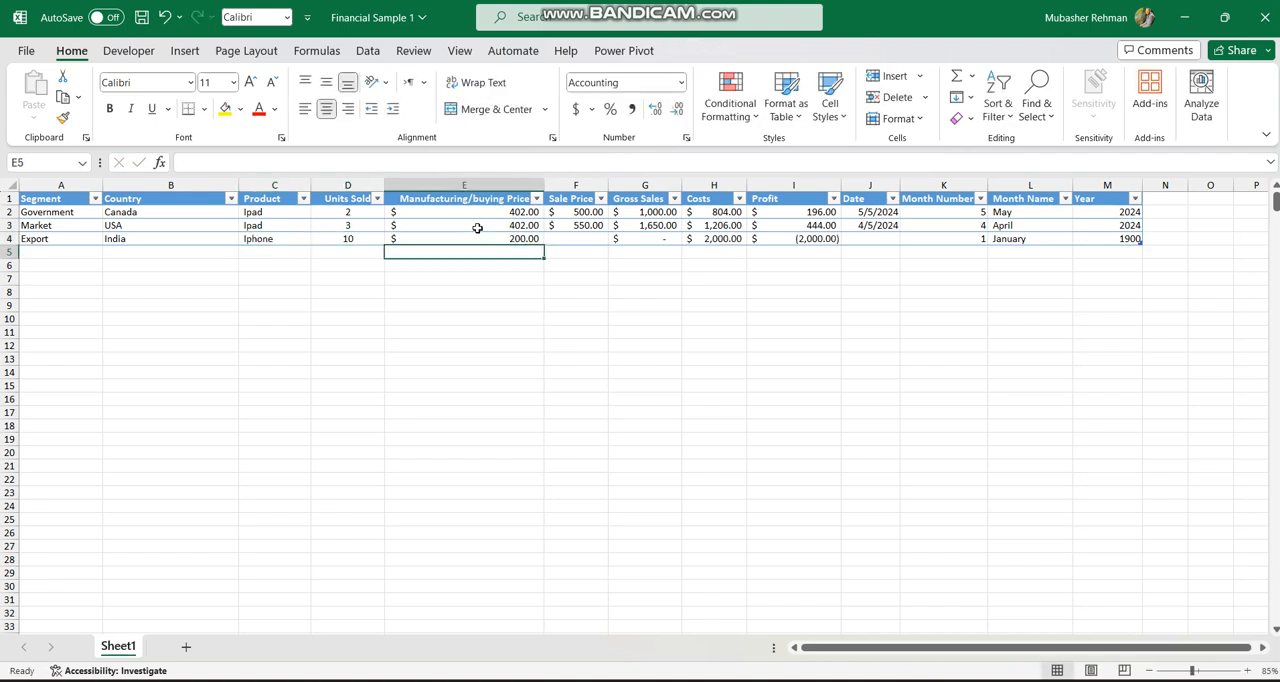
key(Up)
key(Right)
text(250)
key(Return)
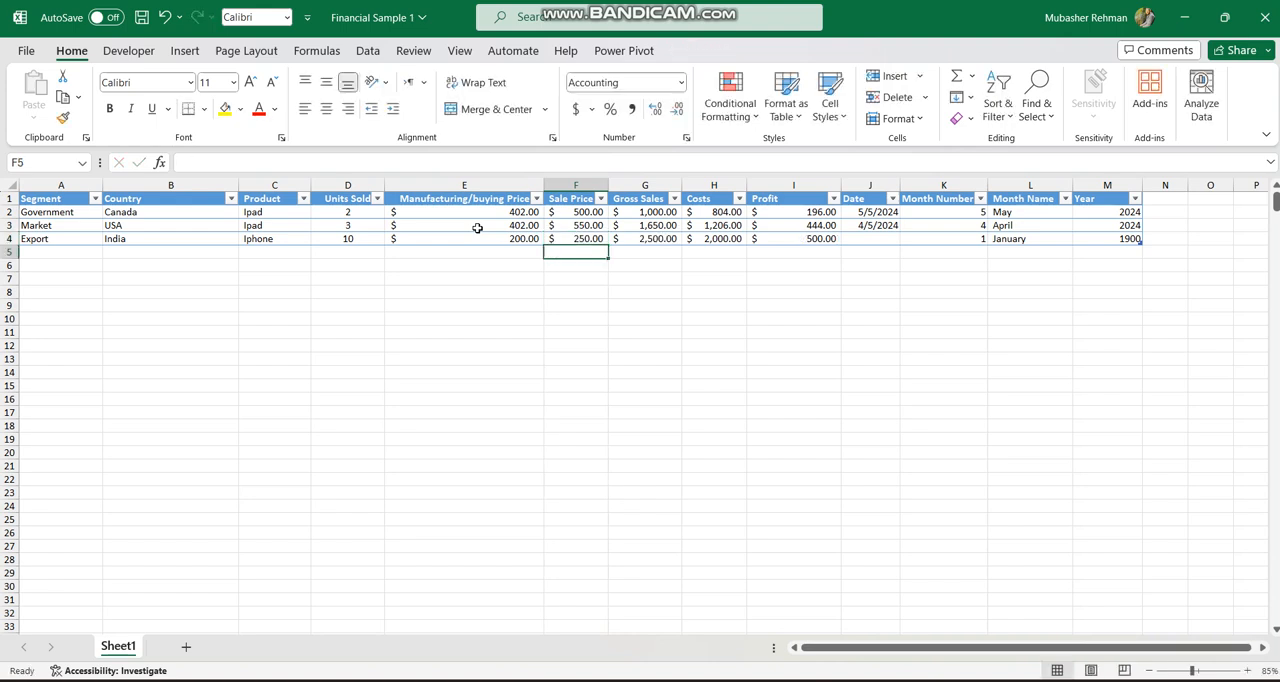
Set the India row's date to 4/2/2024.
key(Up)
key(Right)
key(Right)
key(Right)
key(Right)
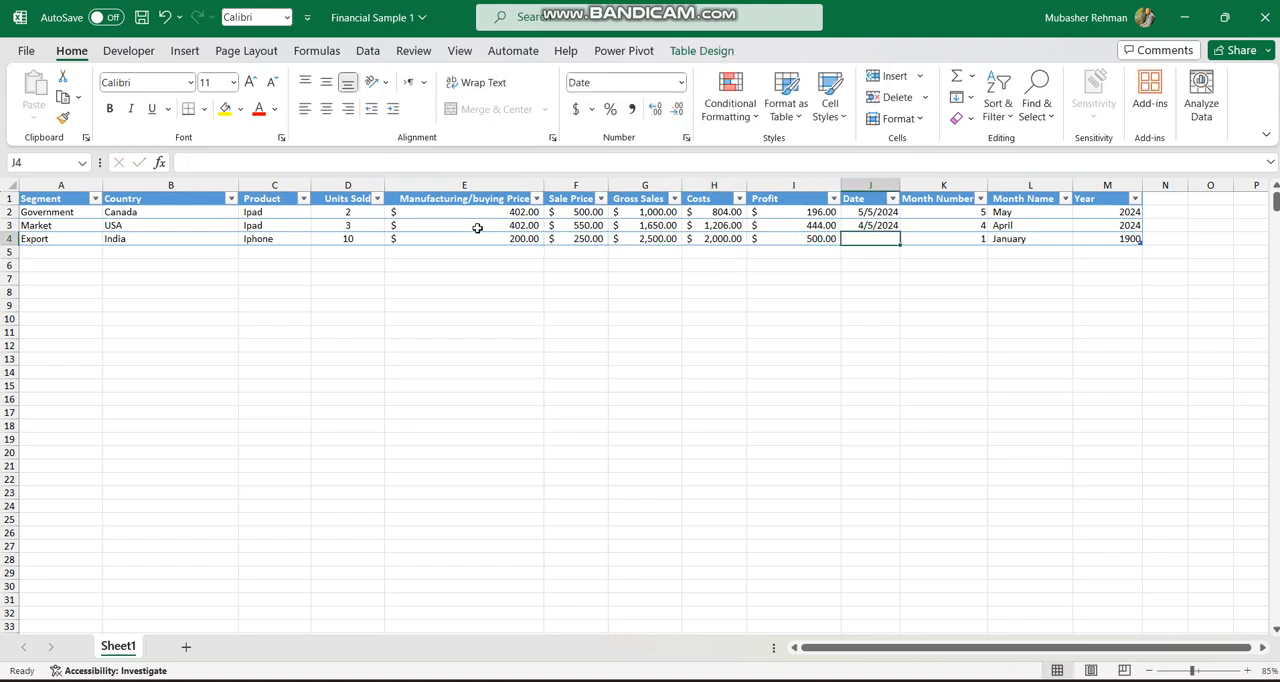
text(47/)
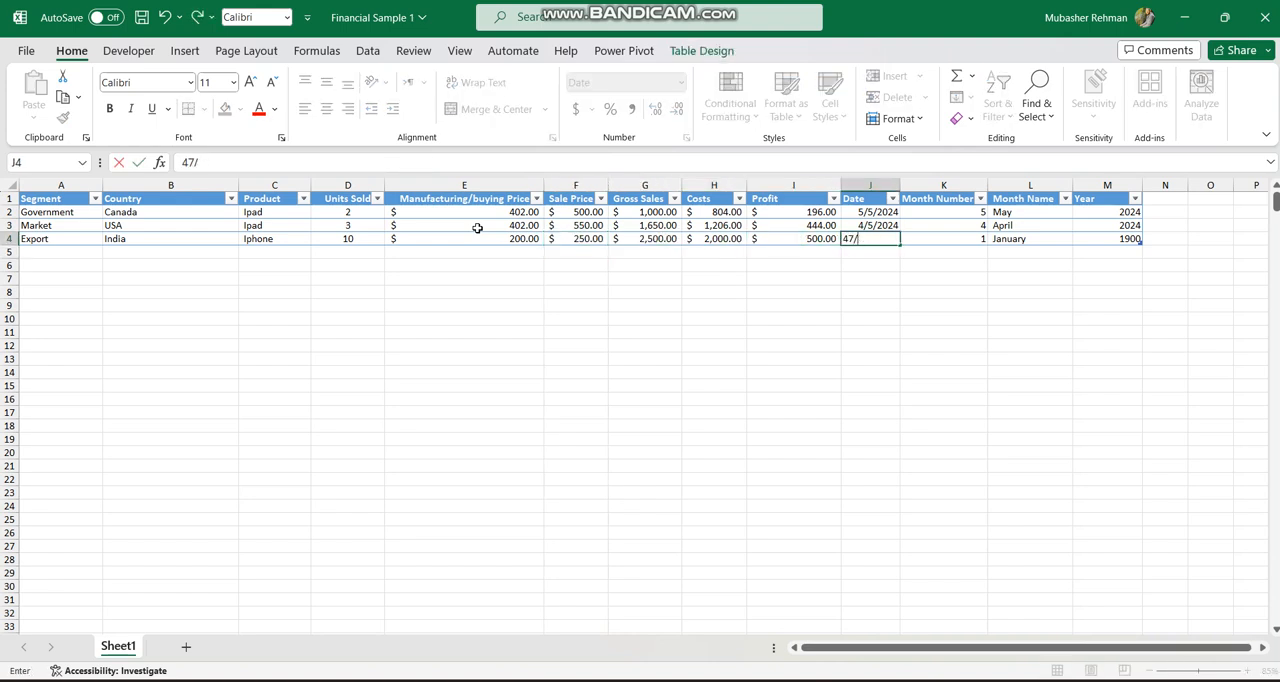
text(1/2/)
key(Return)
Start another table row in row 5 with the segment Export.
key(Left)
key(Left)
key(Left)
key(Left)
key(Left)
key(Left)
key(Left)
key(Left)
key(Left)
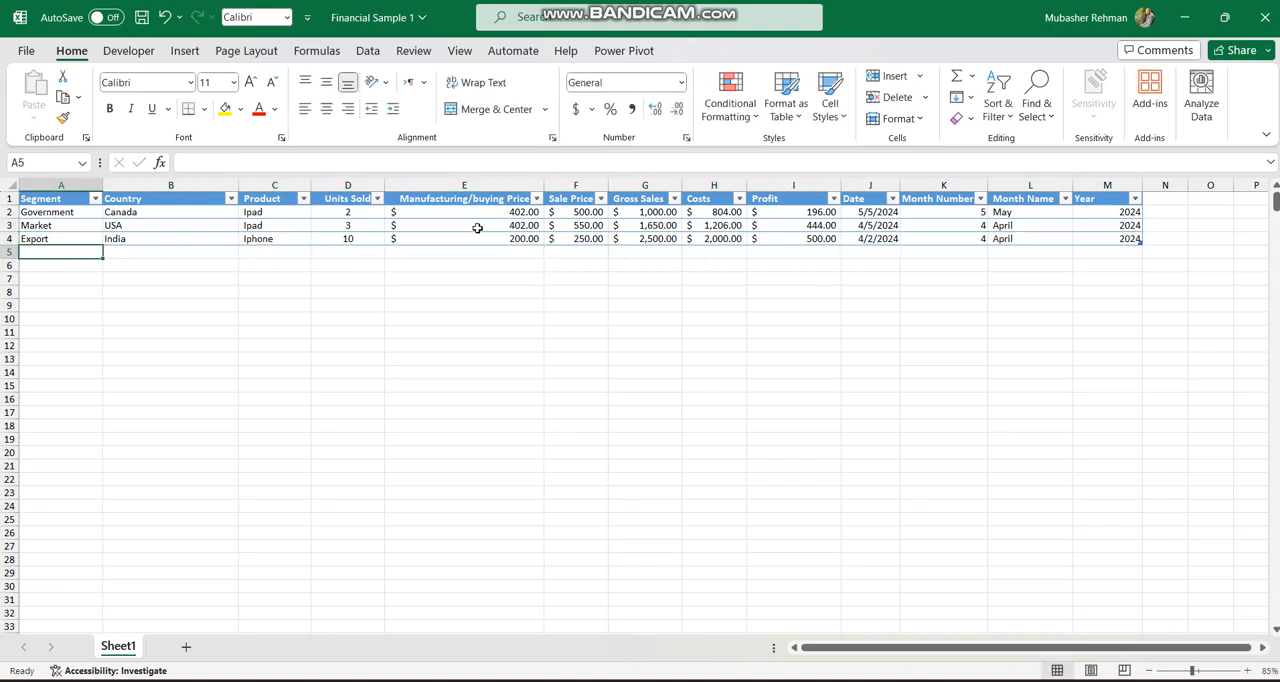
text(Export)
key(Return)
key(Up)
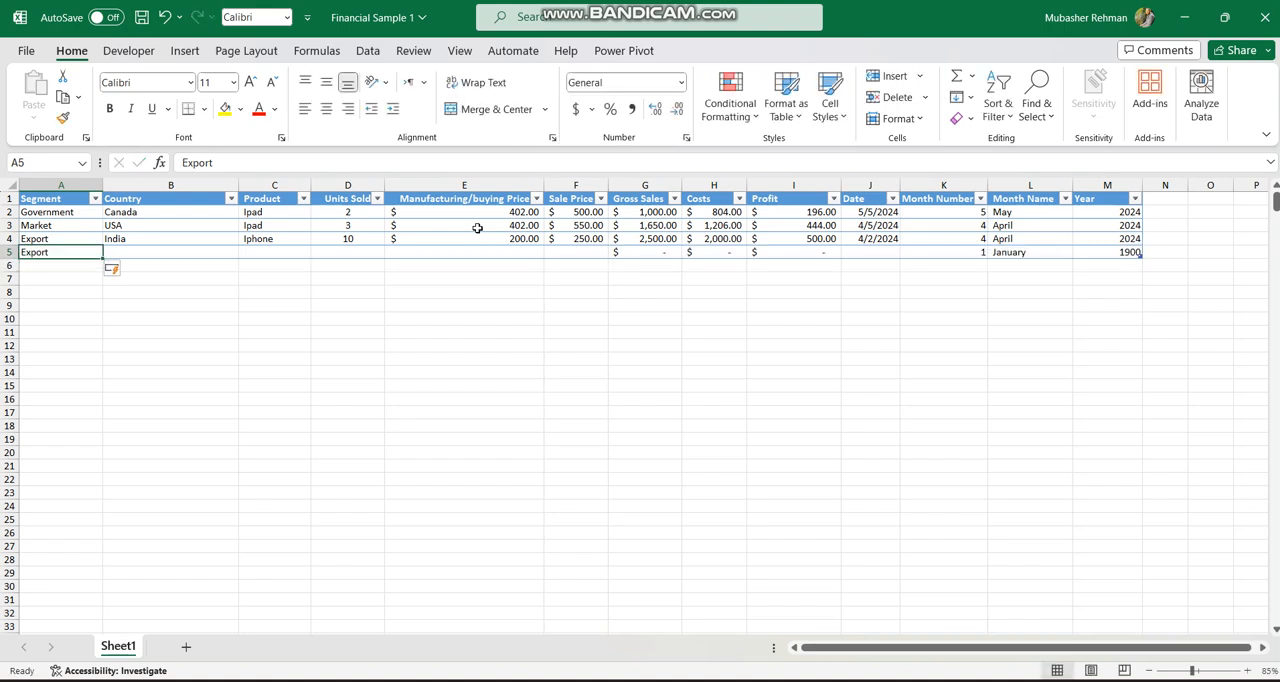
Set row 5's country to Pakistan and its product to Laptops.
key(Right)
text(Pakistan)
key(Return)
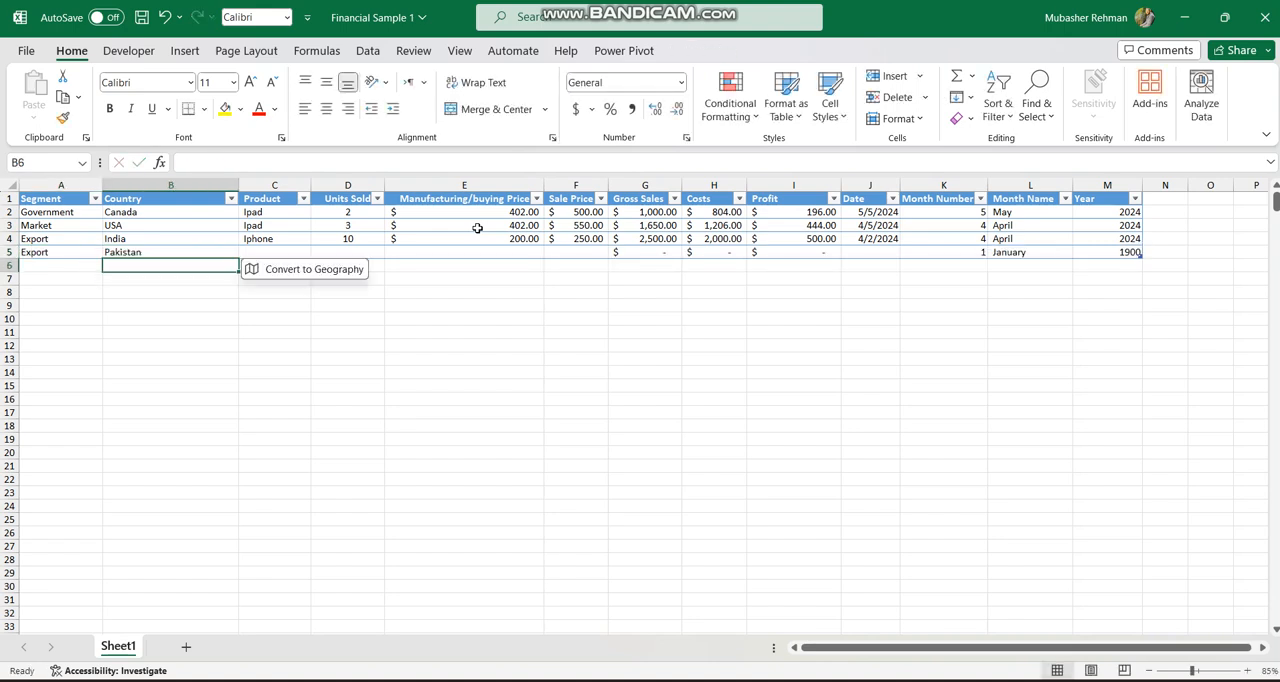
key(Up)
key(Right)
text(AL)
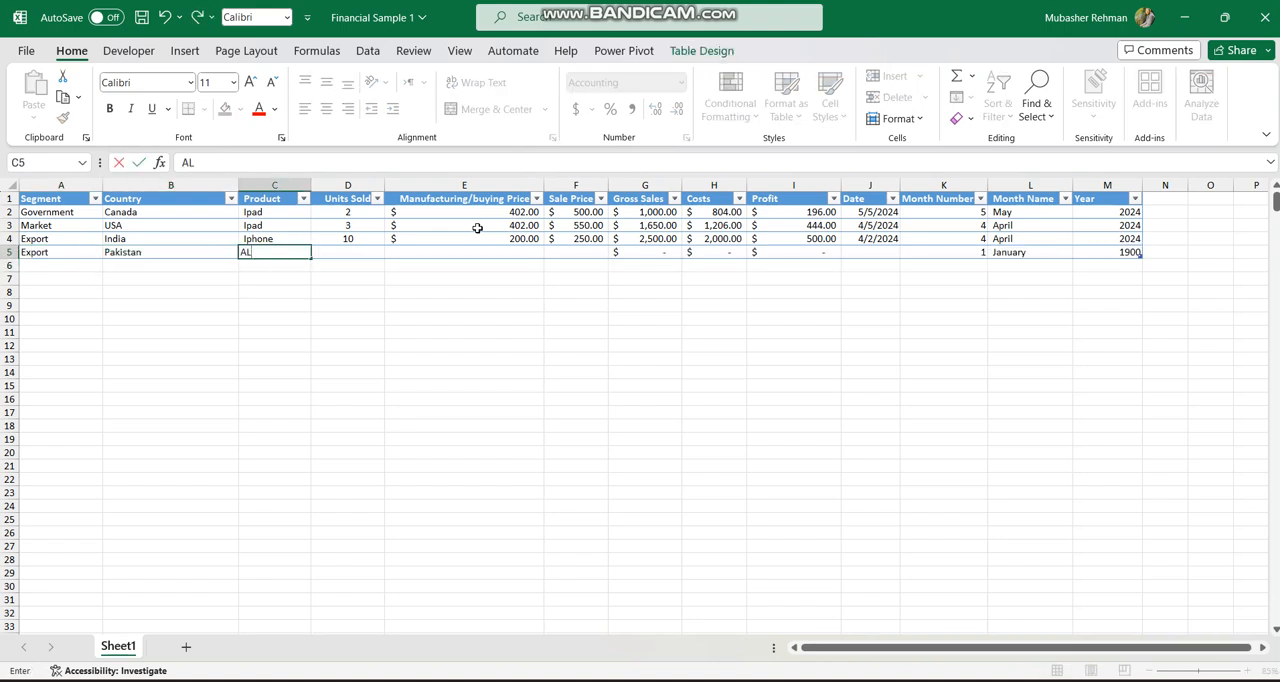
text(ptLaptops)
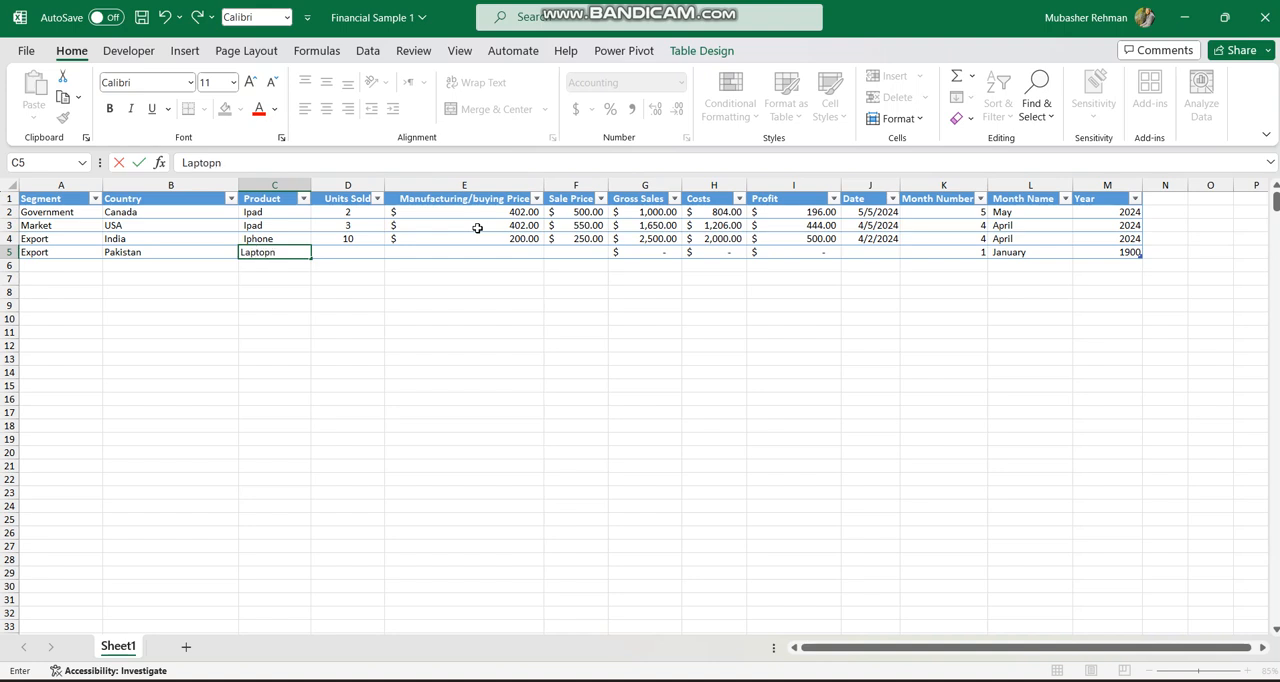
key(Tab)
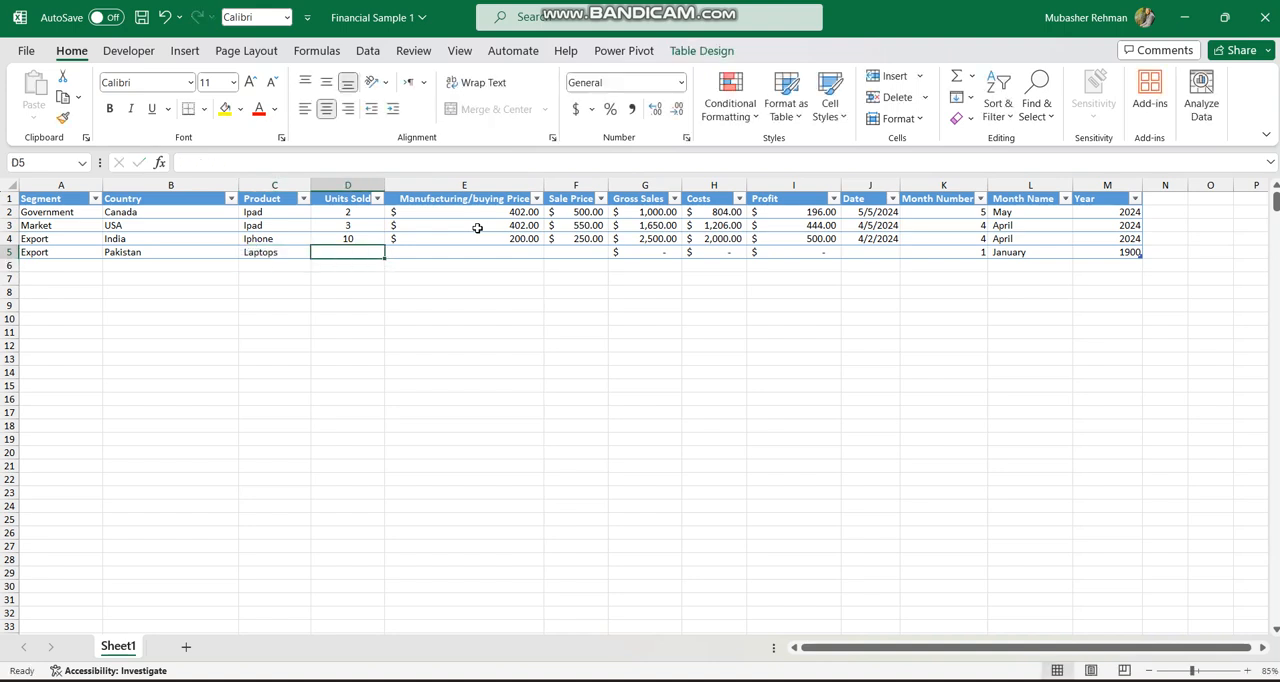
Set the Pakistan row's units sold to 14 and its manufacturing/buying price to 350.
text(14)
key(Return)
key(Up)
key(Right)
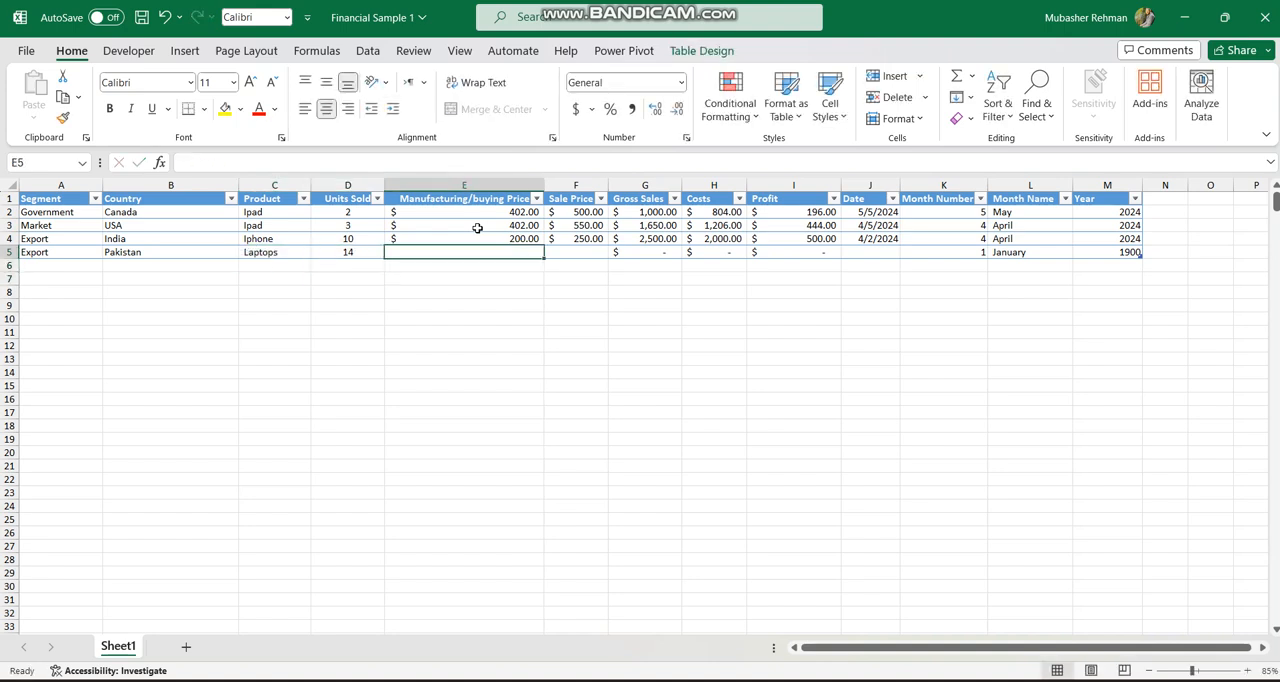
text(350)
key(Return)
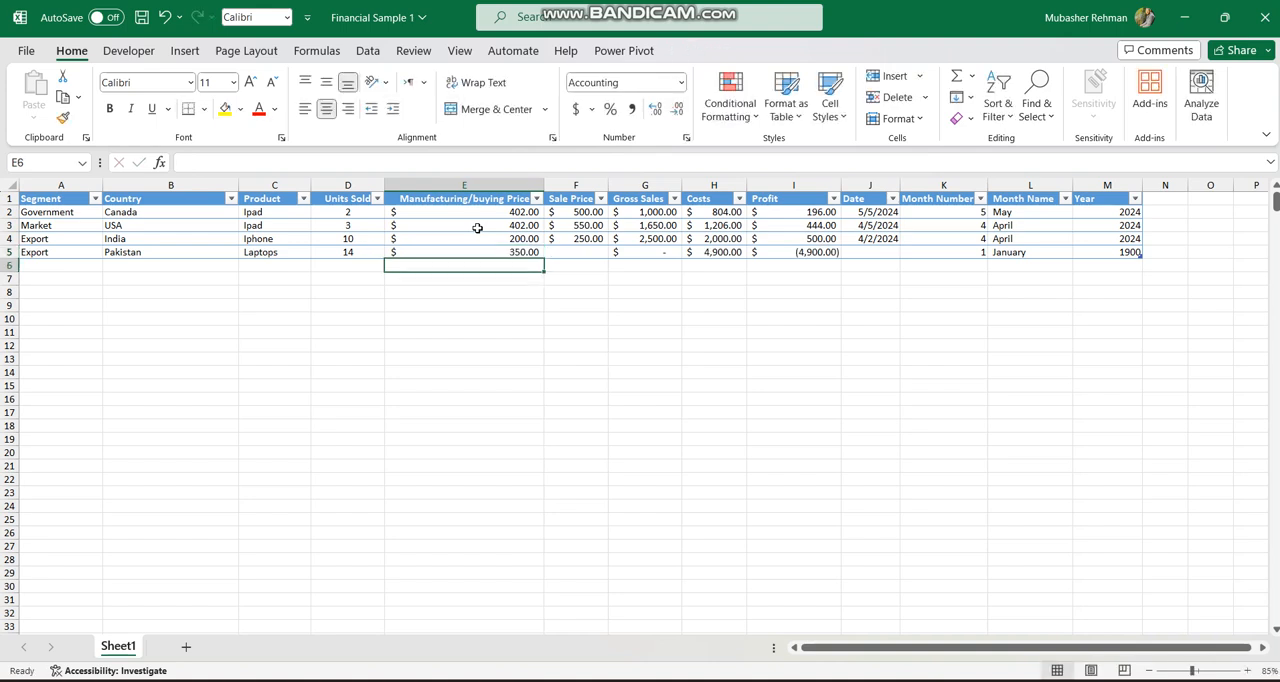
Set the Pakistan row's sale price to 412.
key(Up)
key(Right)
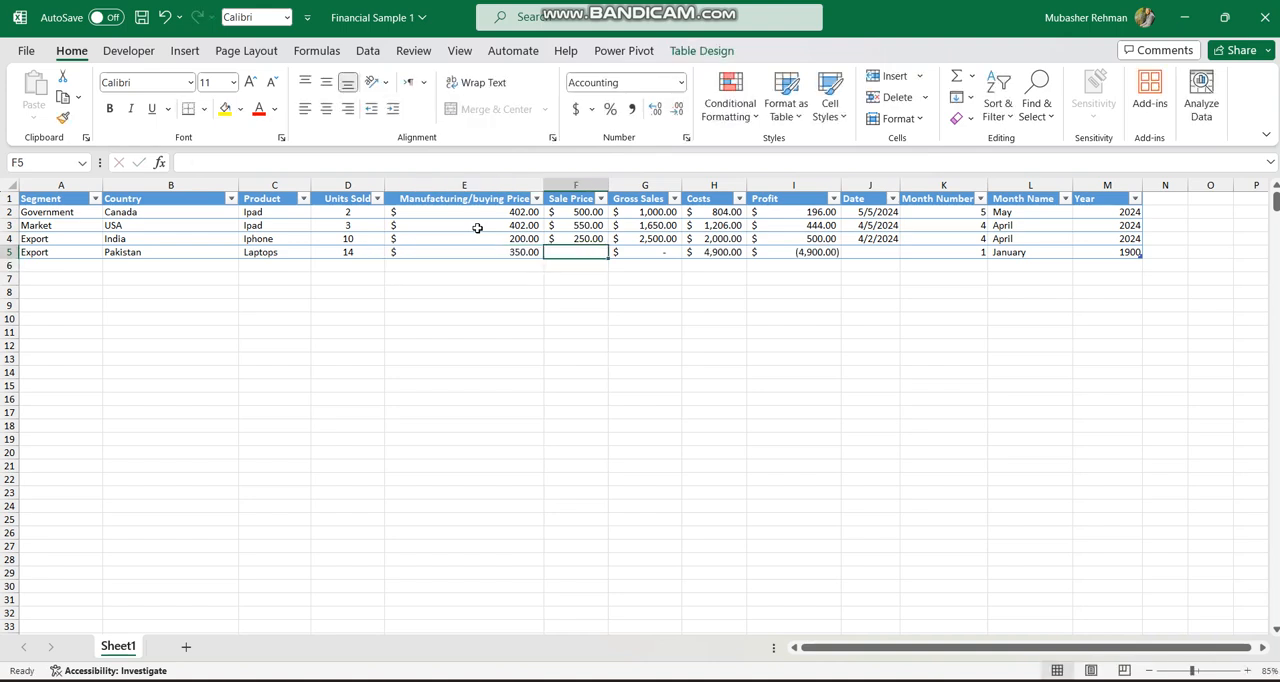
text(412)
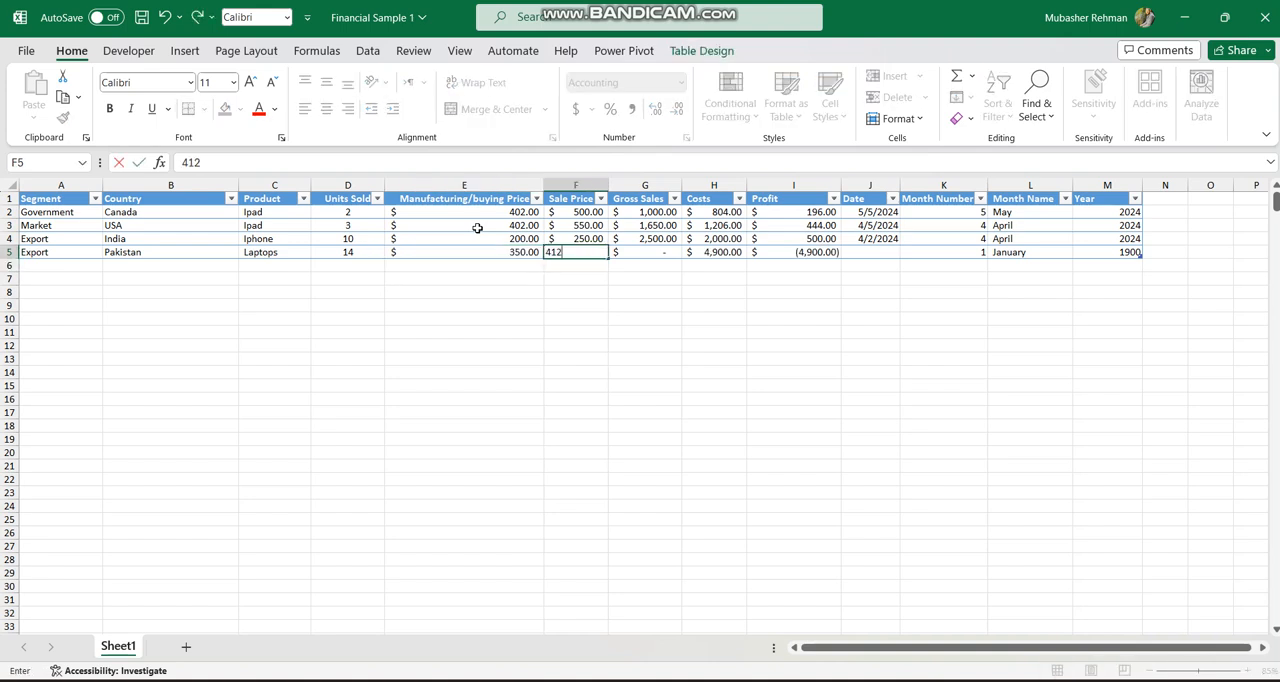
key(Return)
Set the Pakistan row's date to 8/2/2023 and save the workbook.
key(Up)
key(Right)
key(Right)
key(Right)
key(Right)
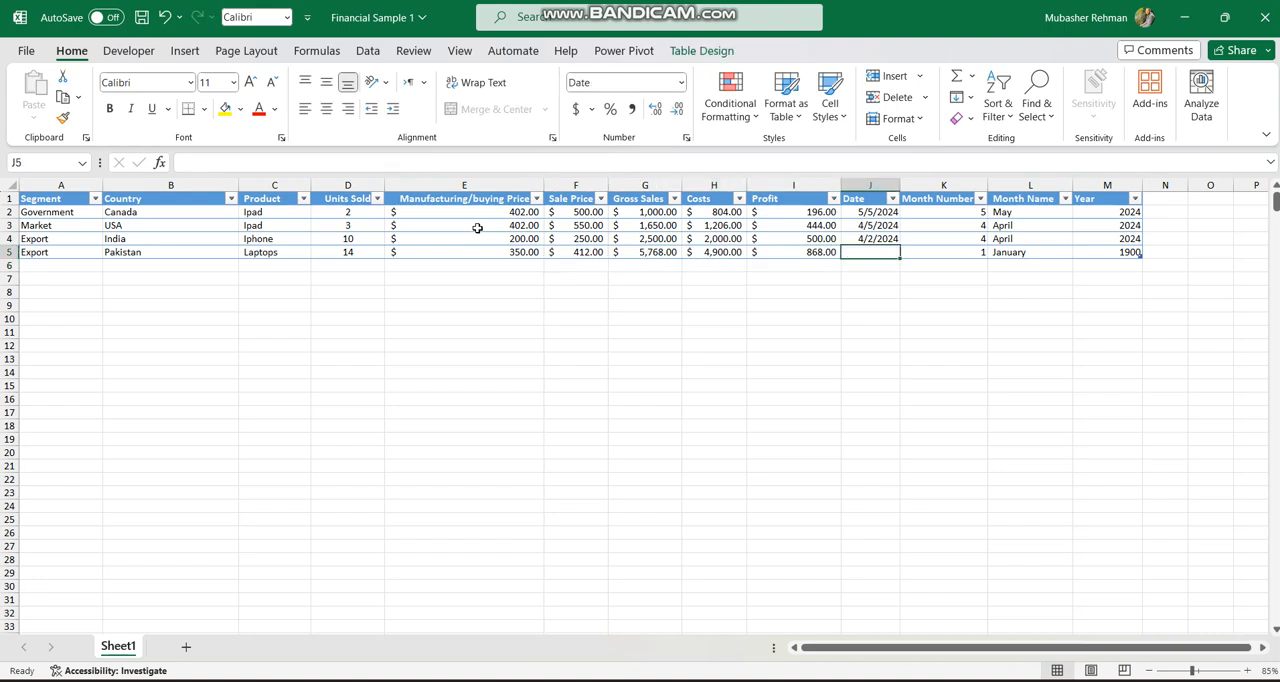
text(8/2/)
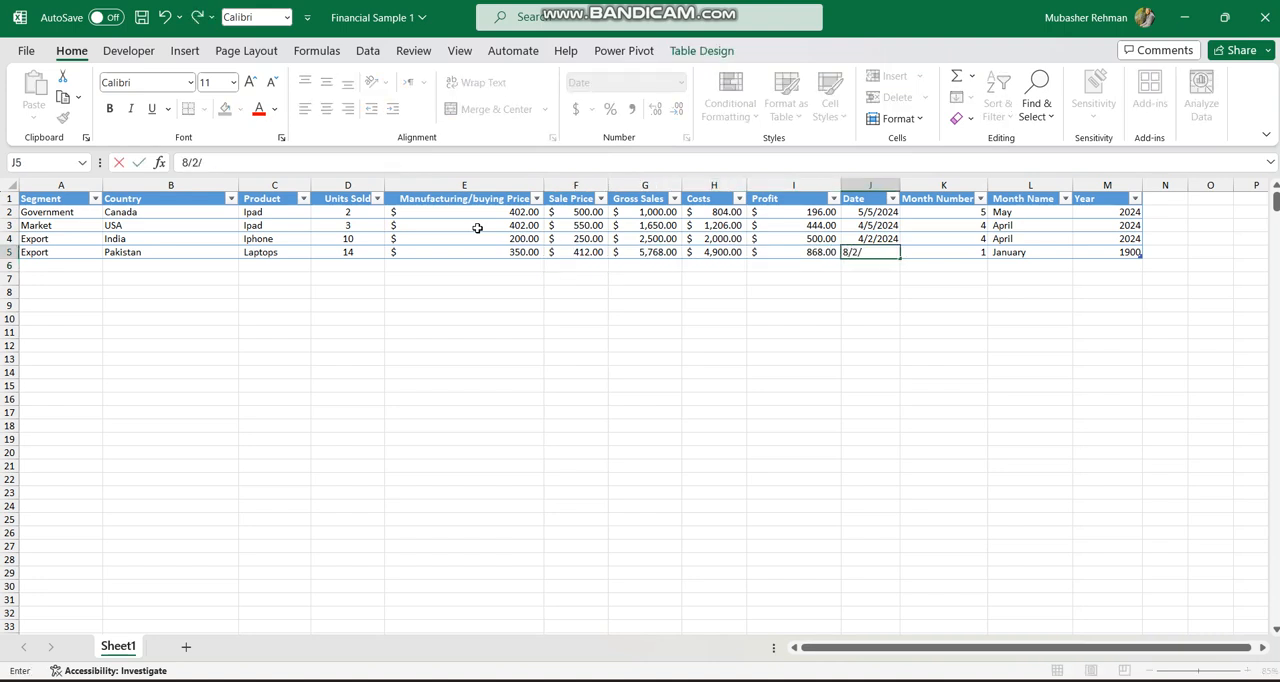
text(2023)
key(Return)
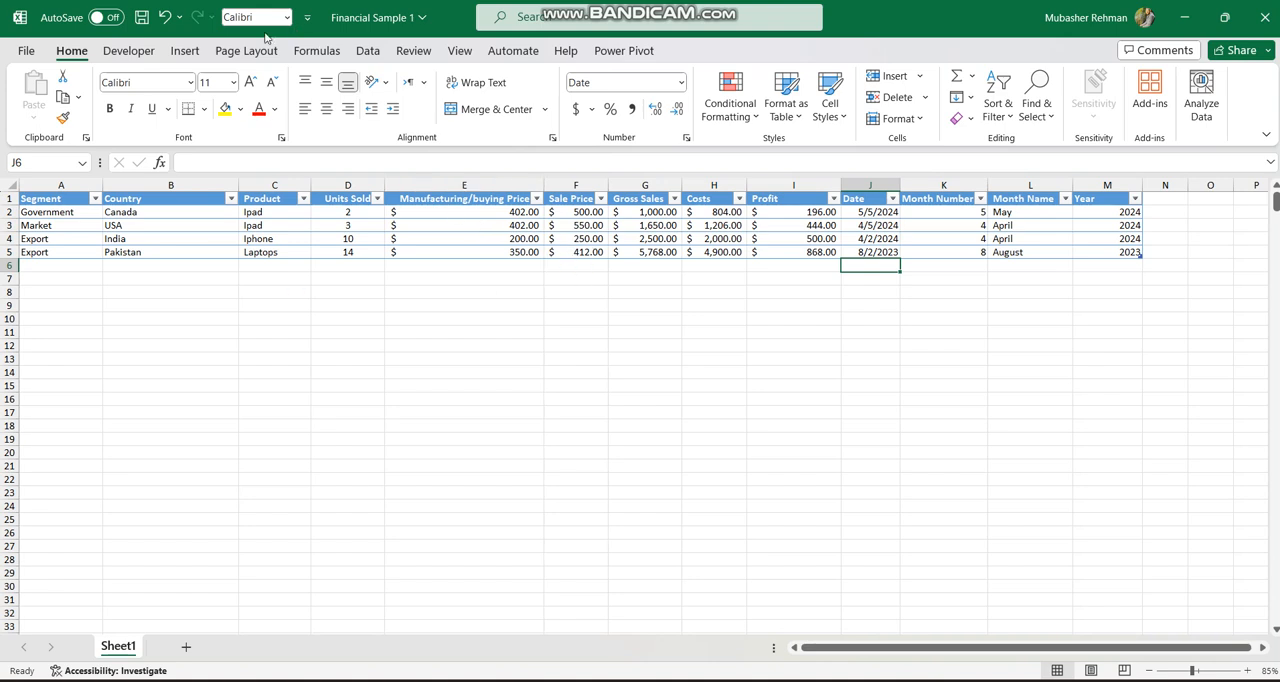
click(141, 17)
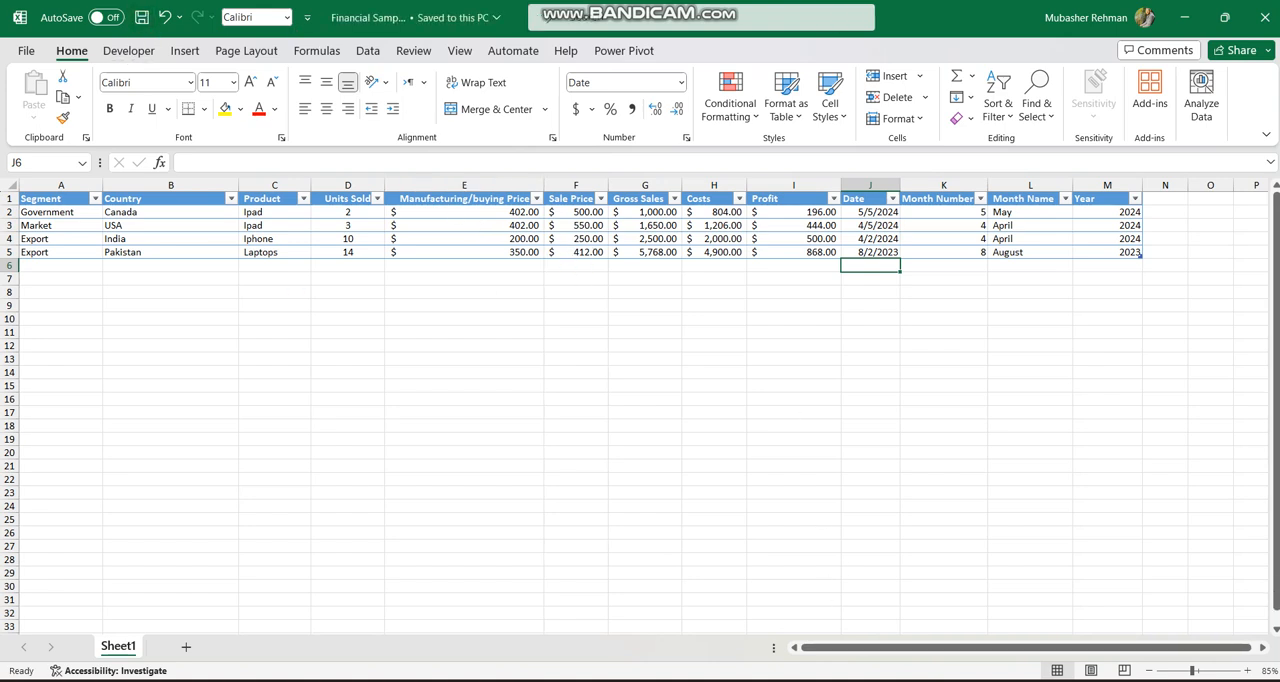
Switch to the GIG FILE 1 report in Power BI and refresh its data.
click(888, 680)
click(889, 680)
click(889, 680)
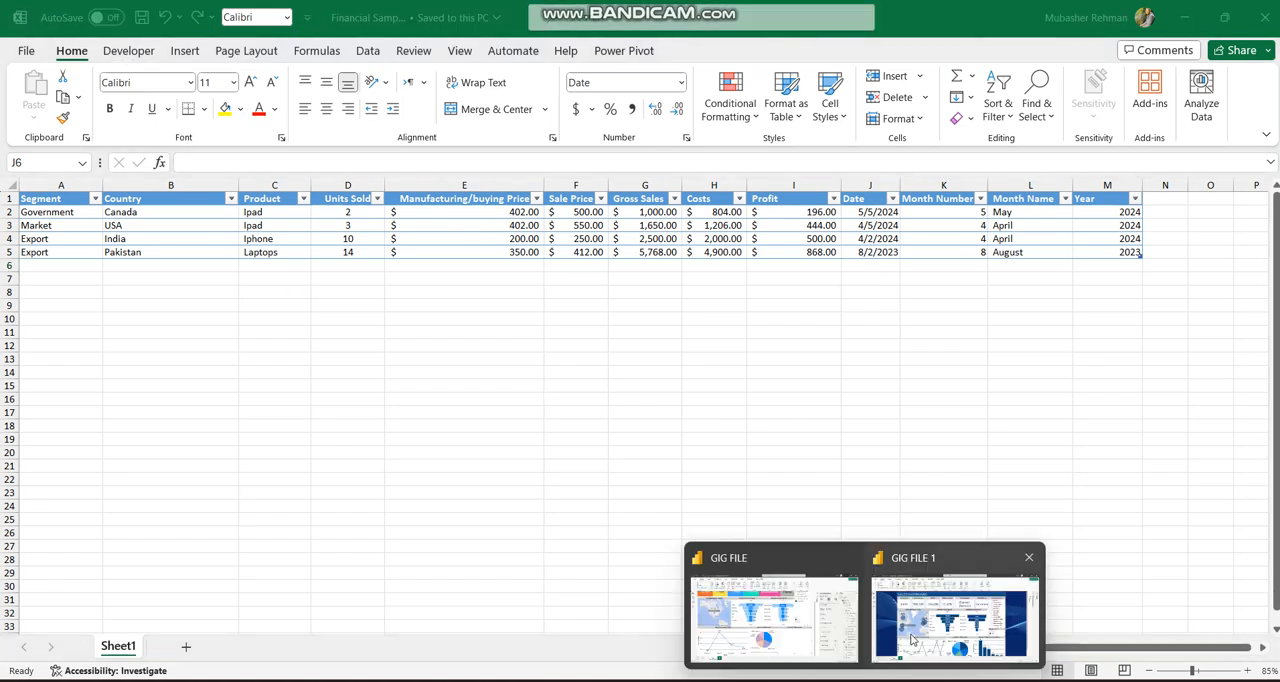
click(912, 640)
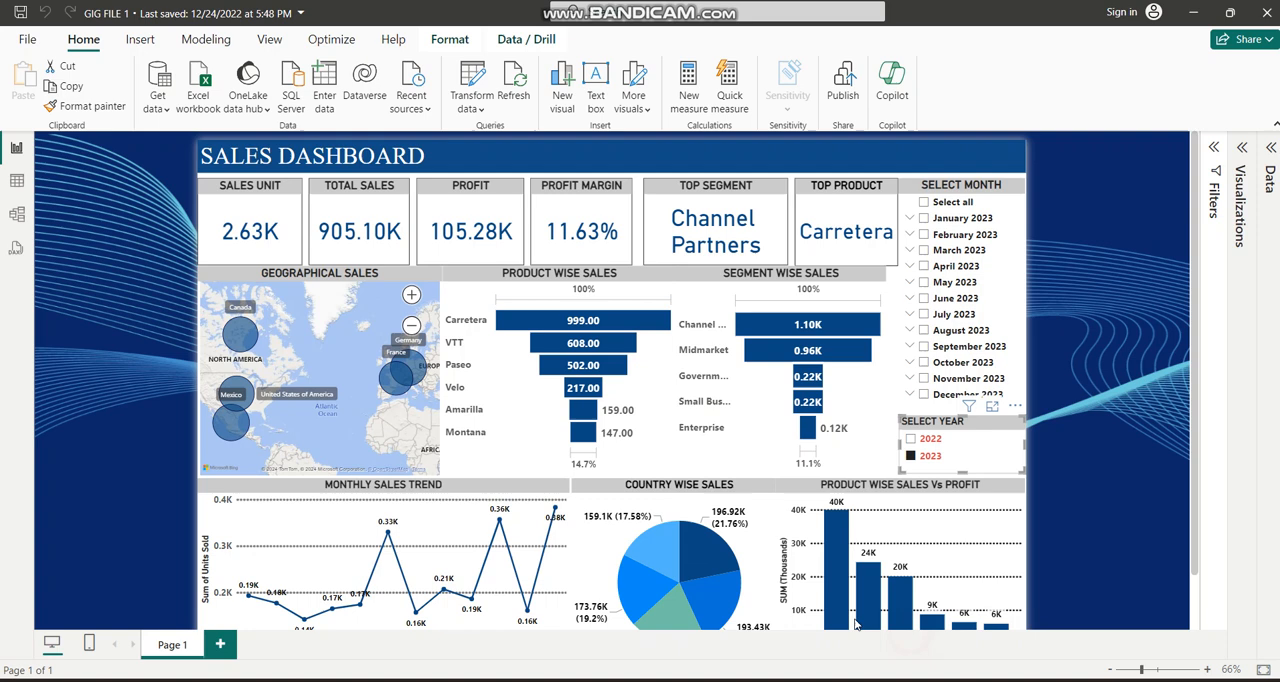
click(514, 90)
click(941, 680)
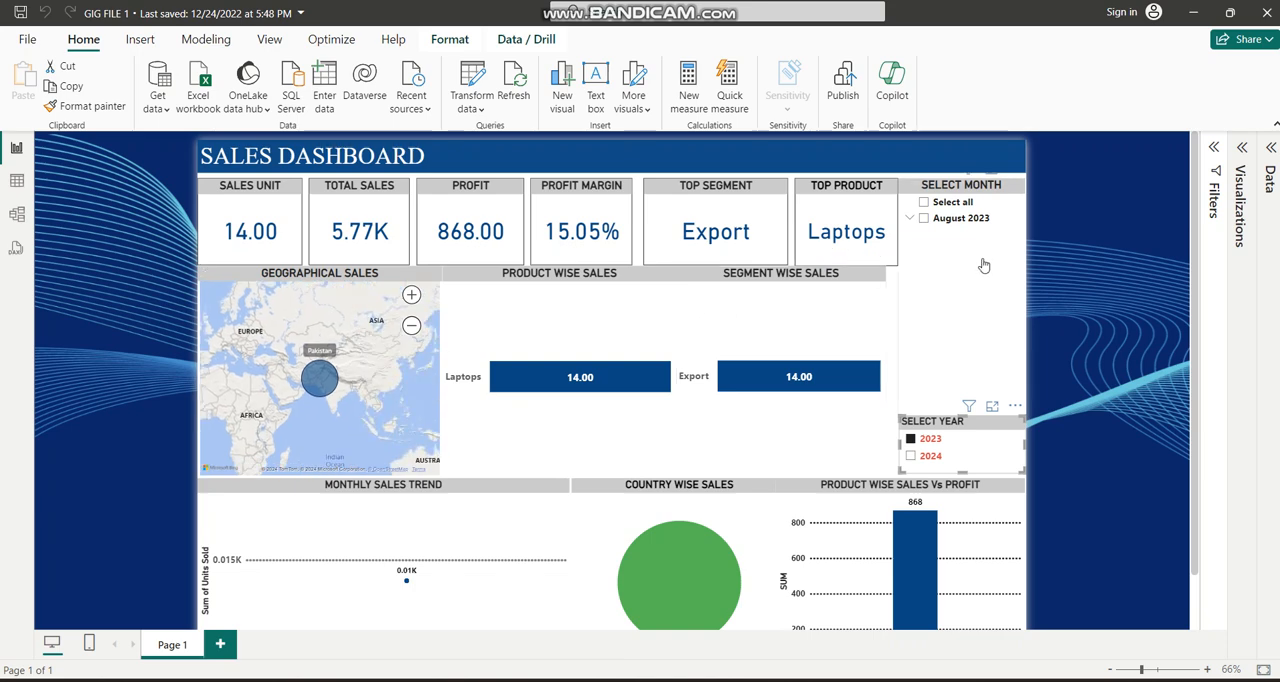
Remove and reapply the 2023 year filter, and check the filtered dashboard against the workbook's rows.
click(911, 441)
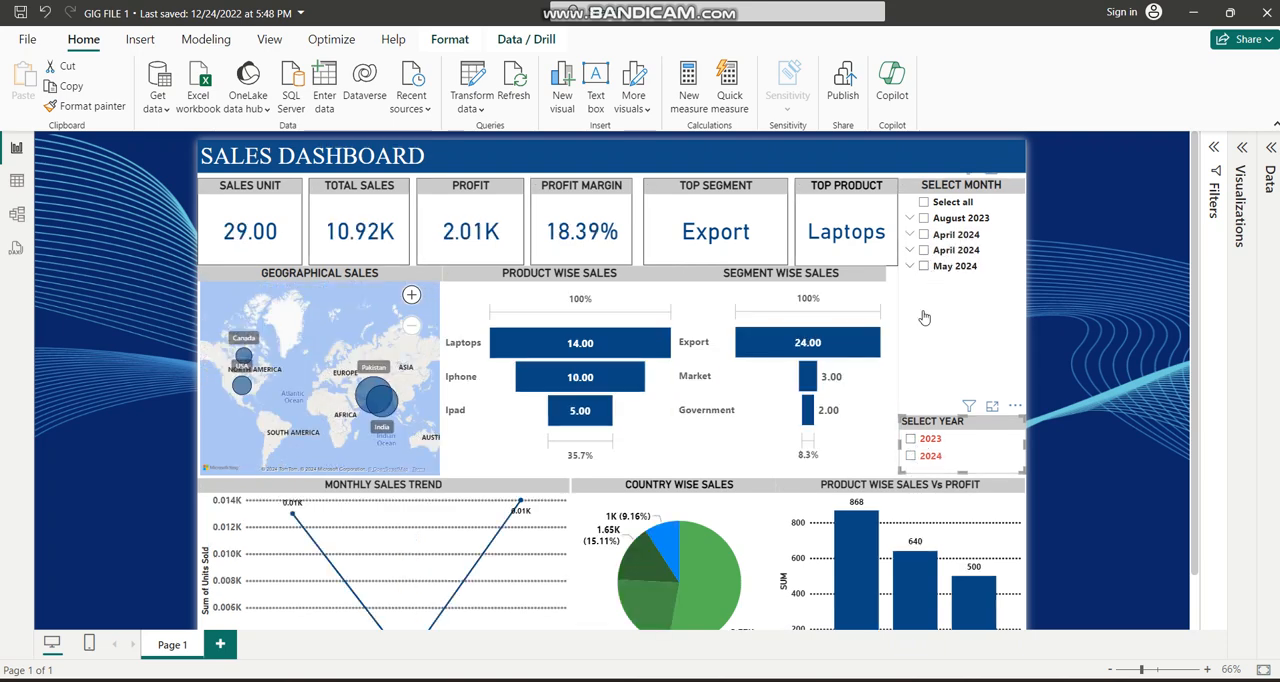
click(911, 439)
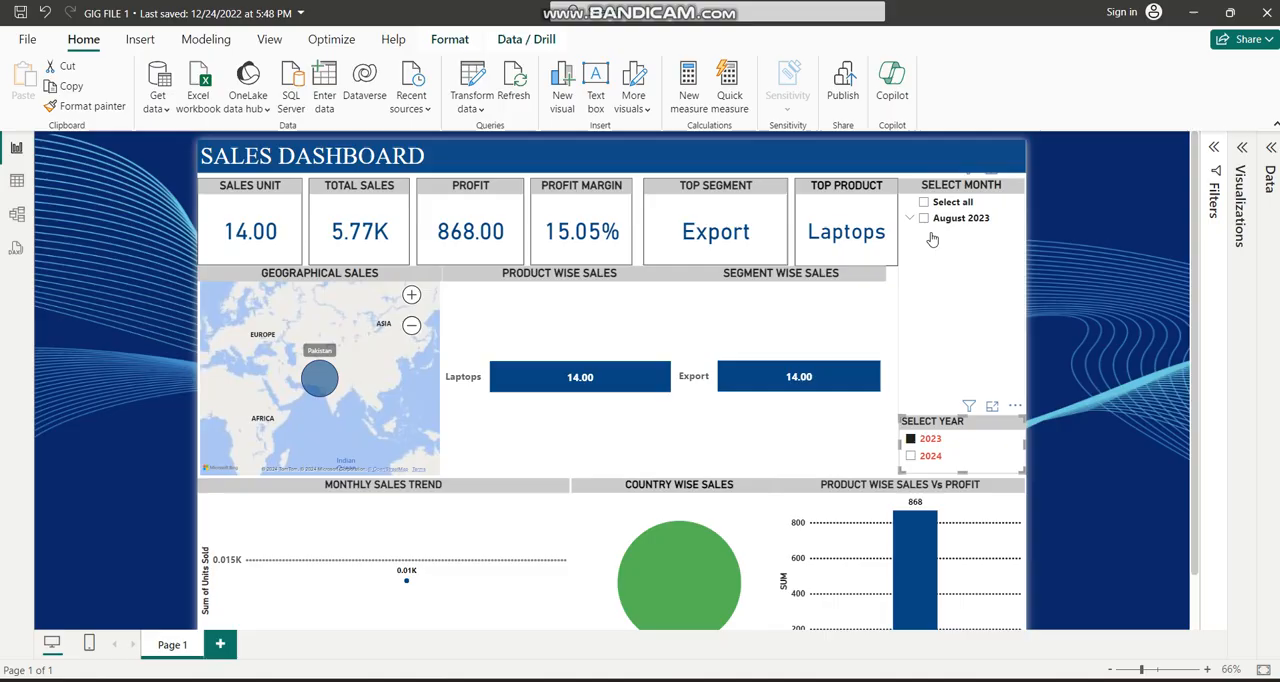
click(865, 681)
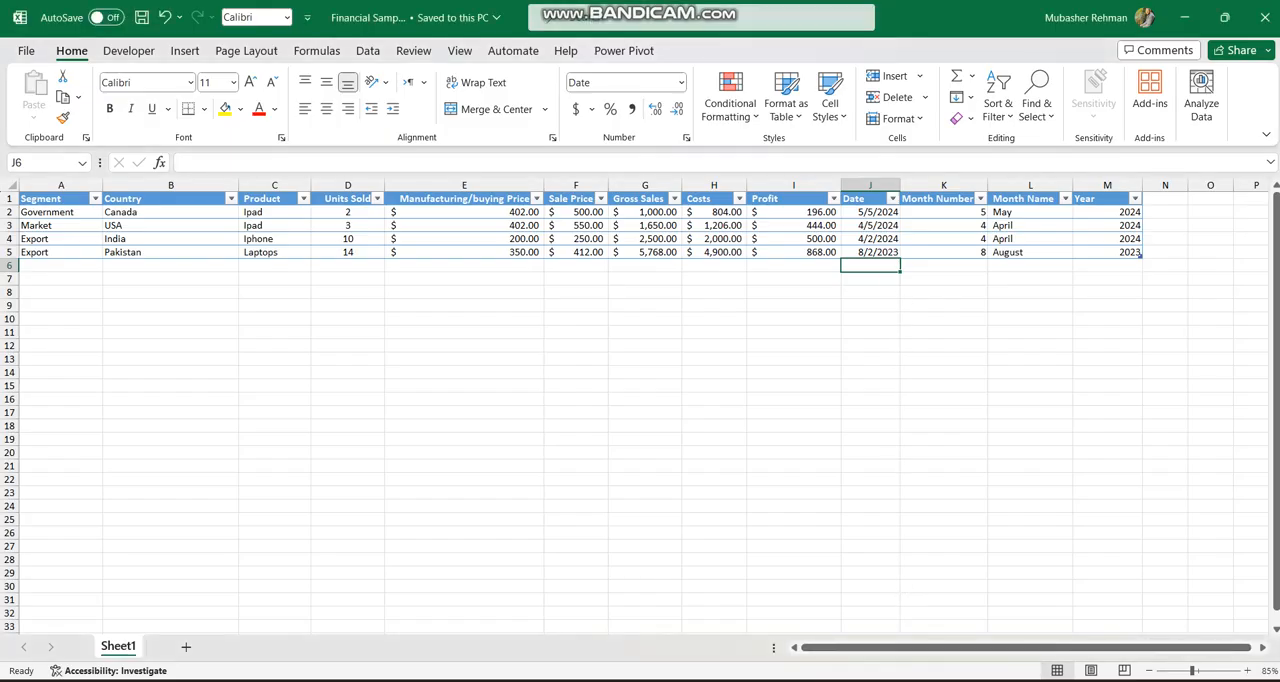
click(915, 677)
Filter the dashboard by year 2024, review its lower charts, and switch the year filter back to 2023.
click(910, 455)
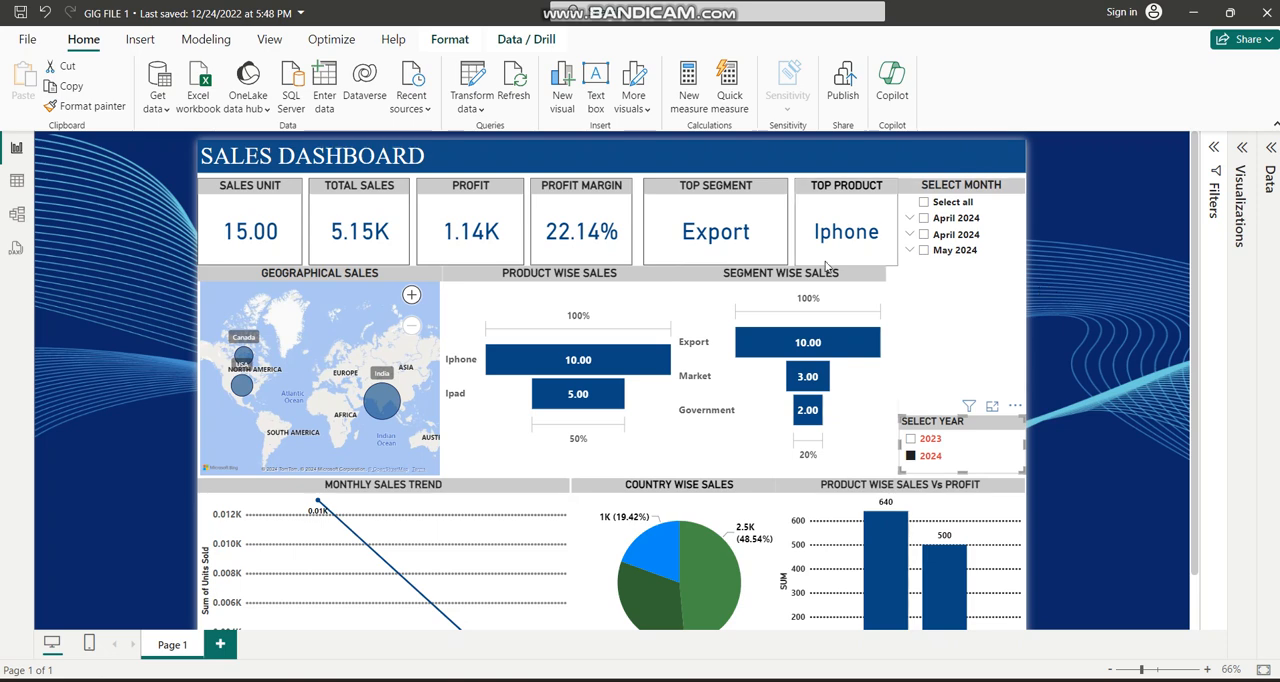
scroll(826, 267, down, 1)
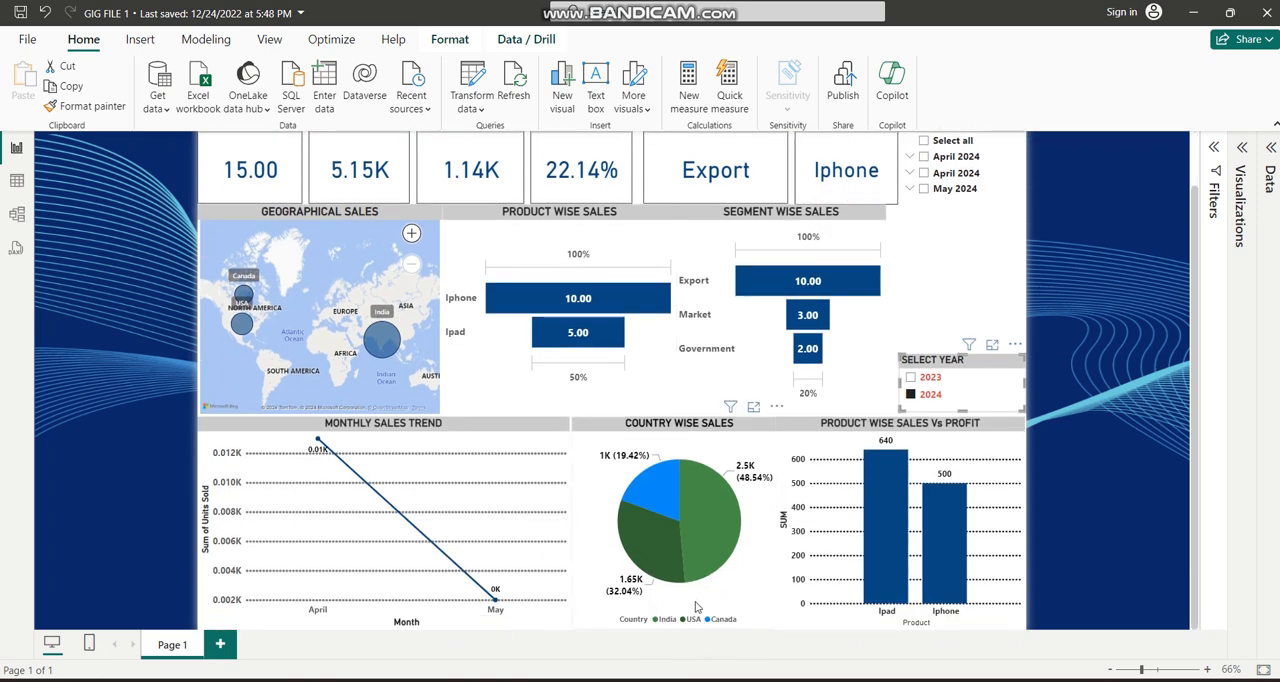
click(912, 393)
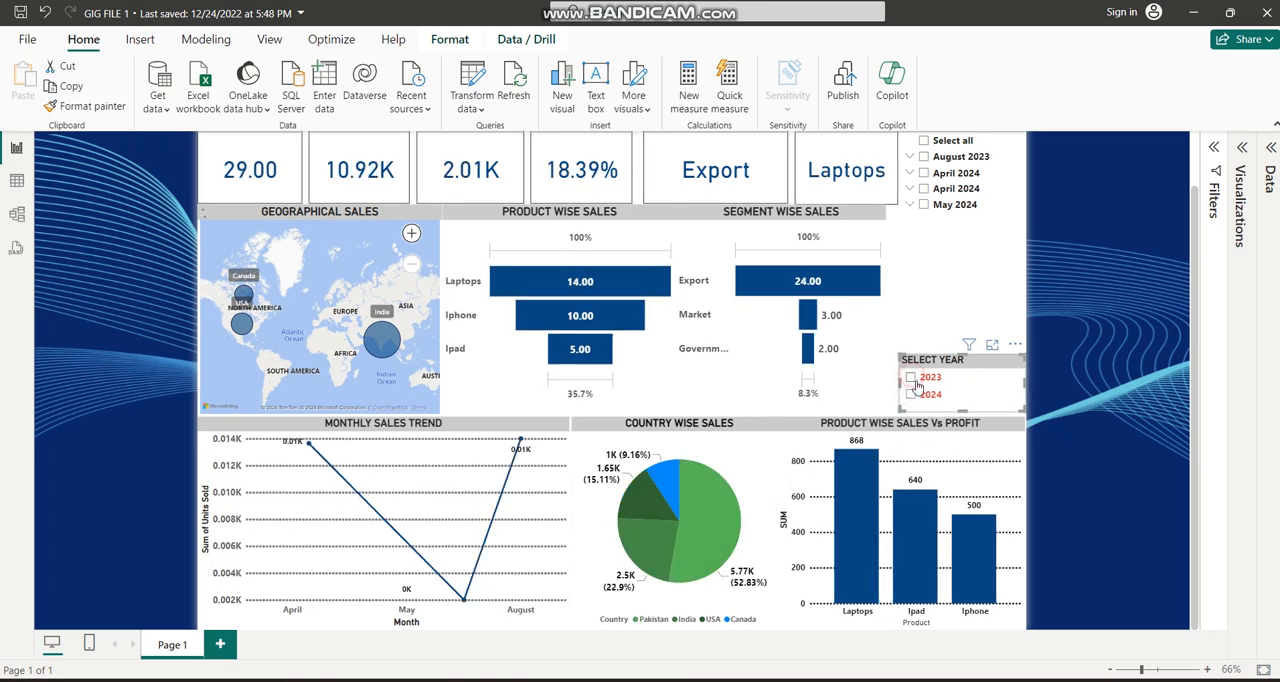
click(913, 378)
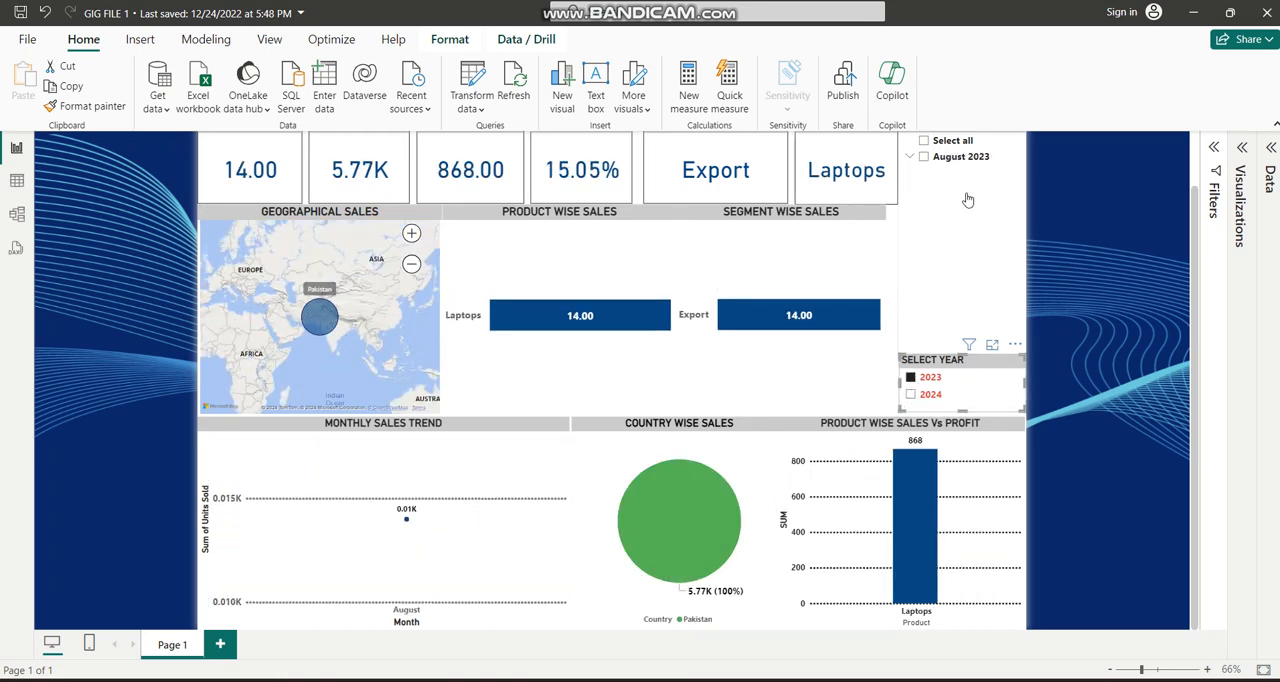
Clear the year slicer's selections and review the unfiltered dashboard from its cards to its lower charts.
right_click(965, 400)
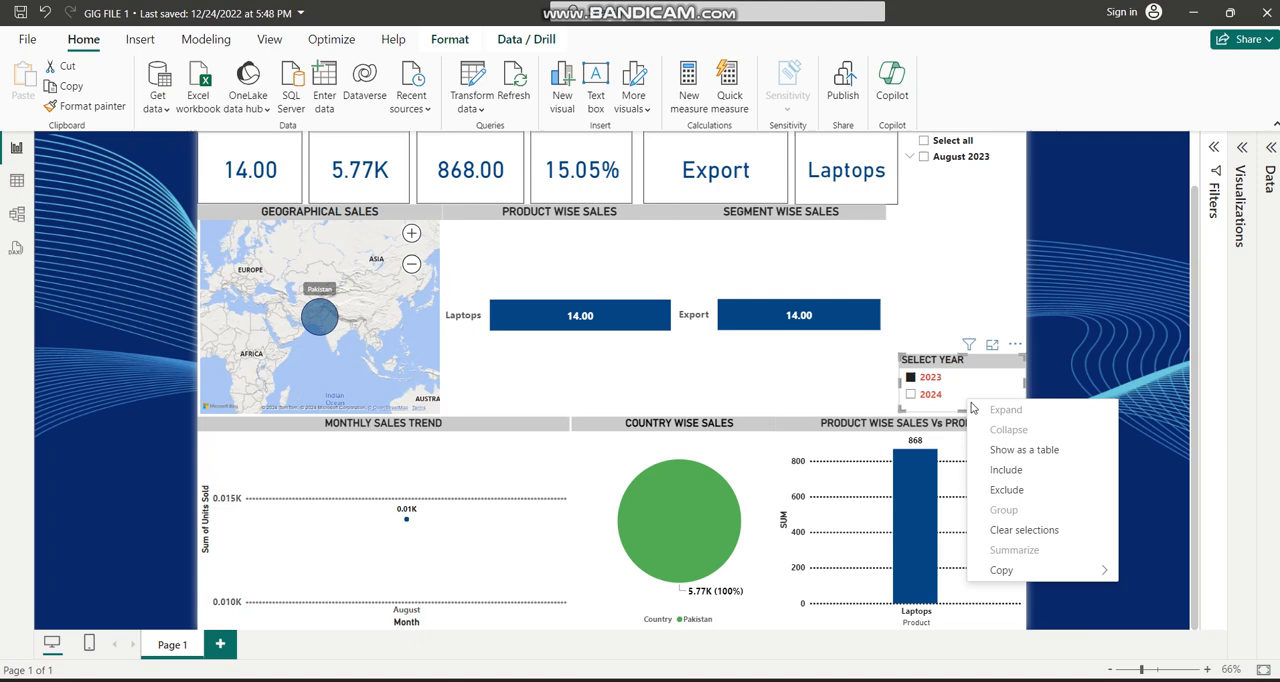
click(1010, 531)
scroll(362, 432, up, 2)
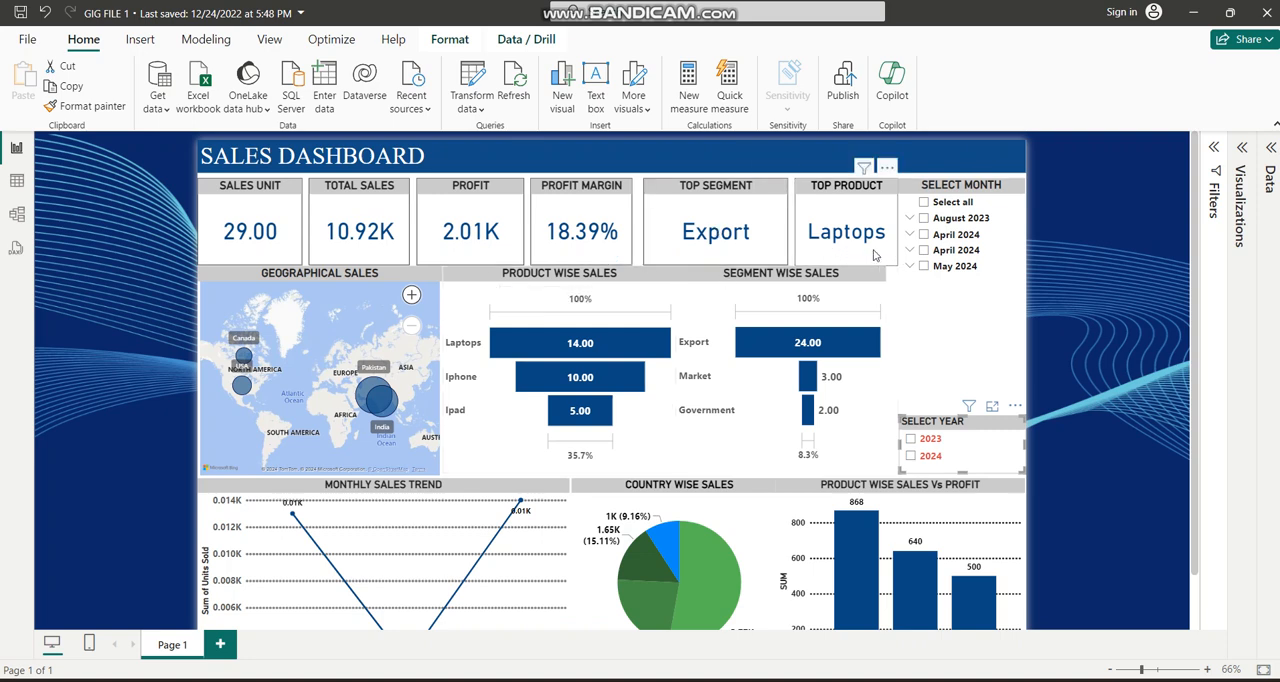
scroll(873, 255, down, 2)
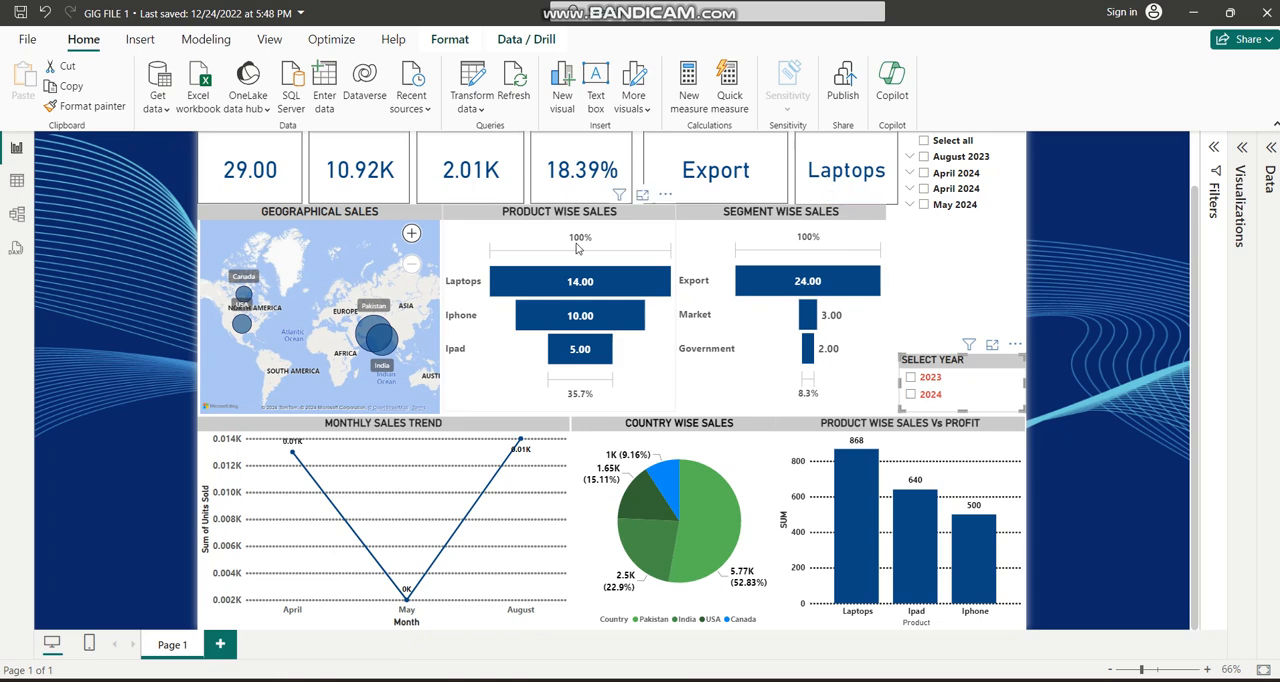
Switch to the Financial Sample 1 workbook, select the empty range A6:M27 below the table, and return to the GIG FILE 1 report.
mouse_move(885, 678)
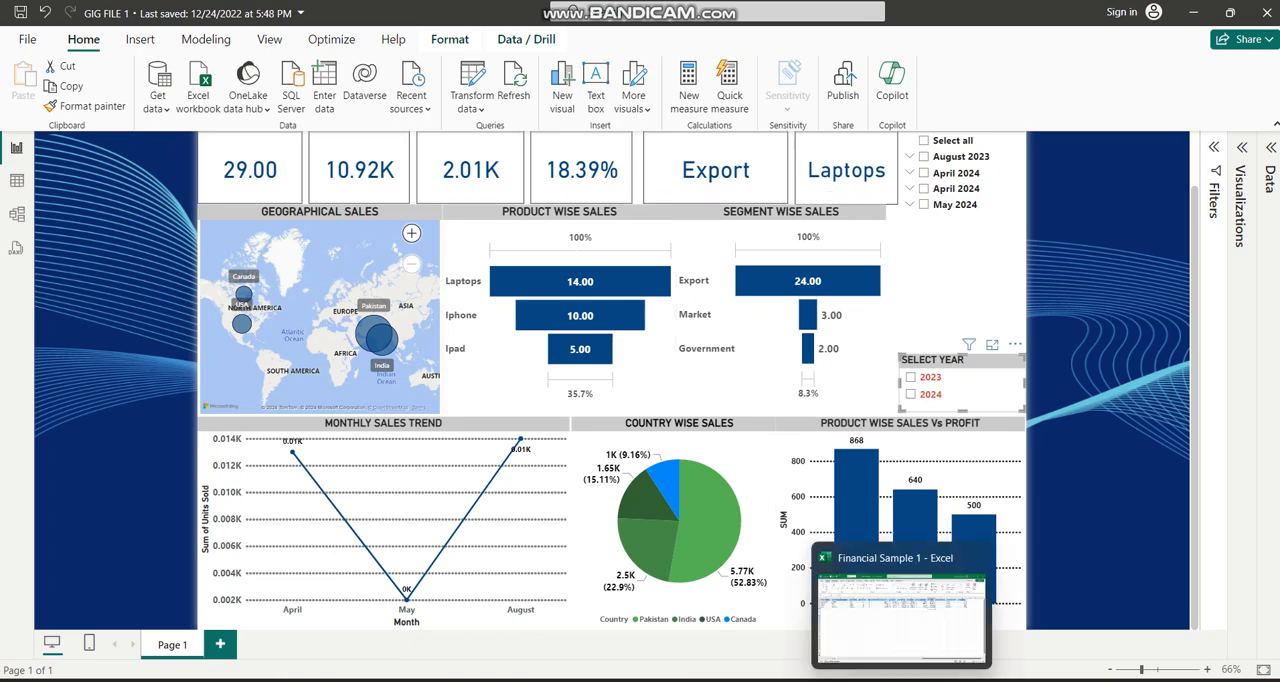
click(880, 634)
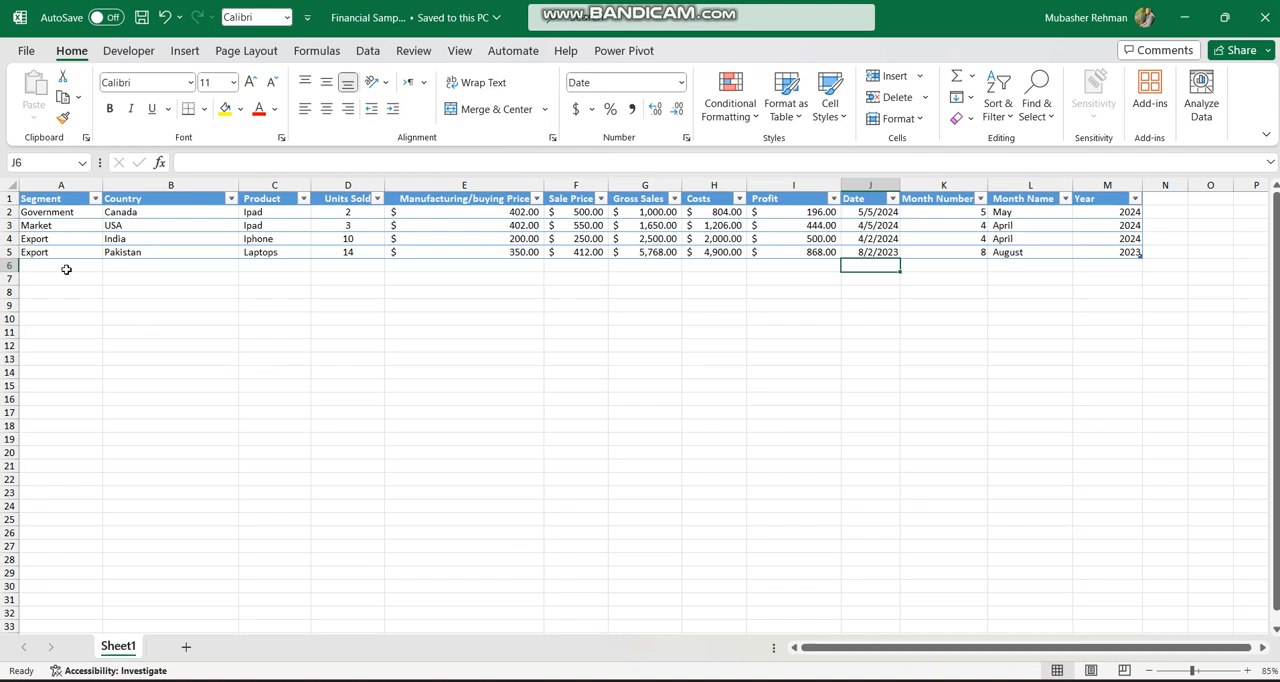
mouse_move(66, 269)
mouse_down()
mouse_move(954, 491)
mouse_move(1110, 545)
mouse_up()
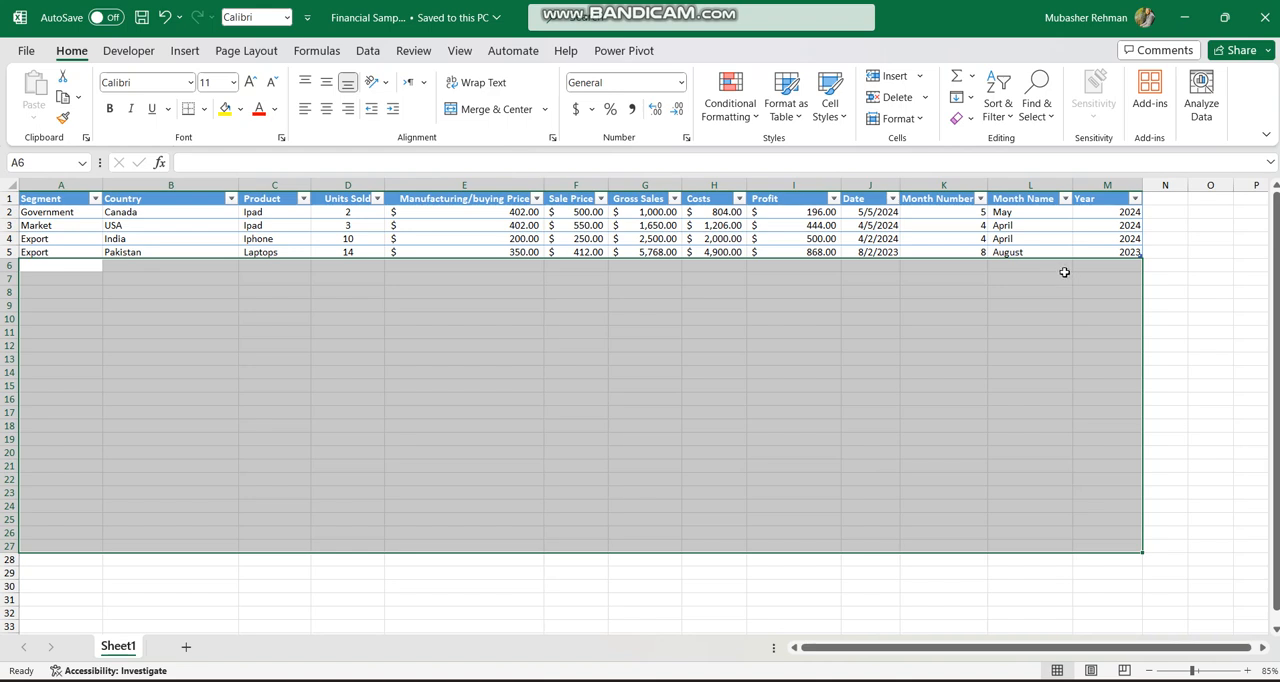
mouse_move(866, 681)
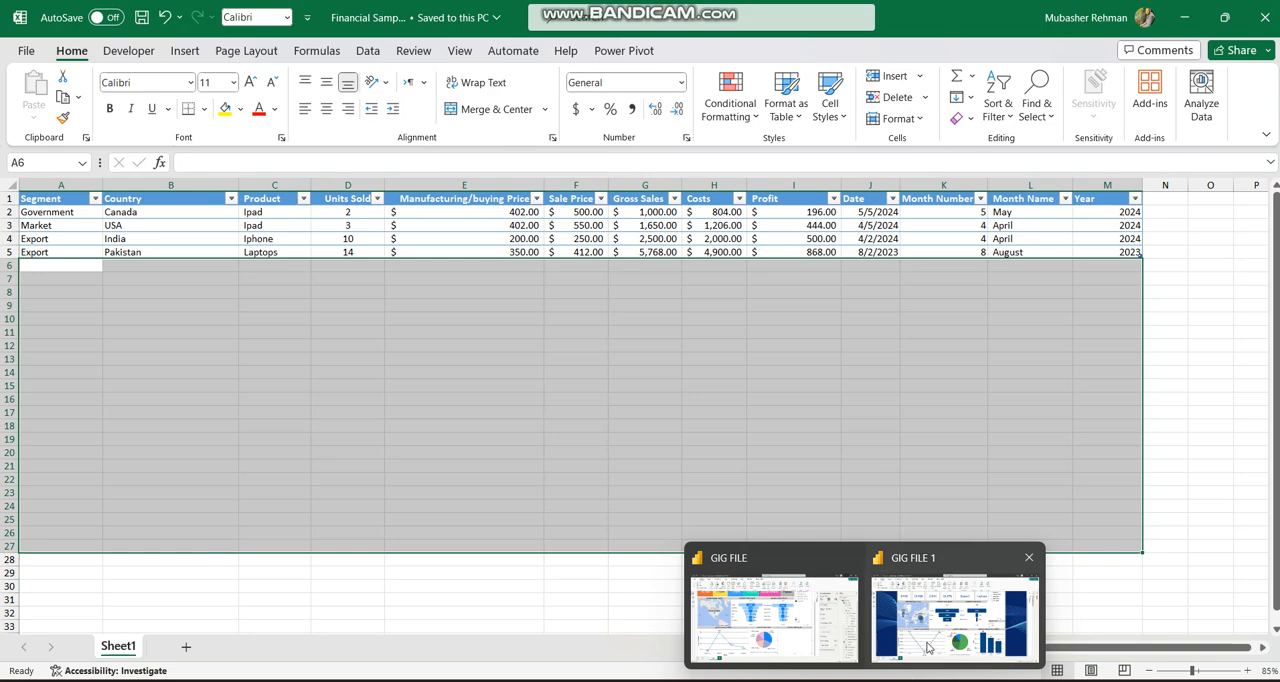
click(955, 615)
scroll(609, 328, up, 1)
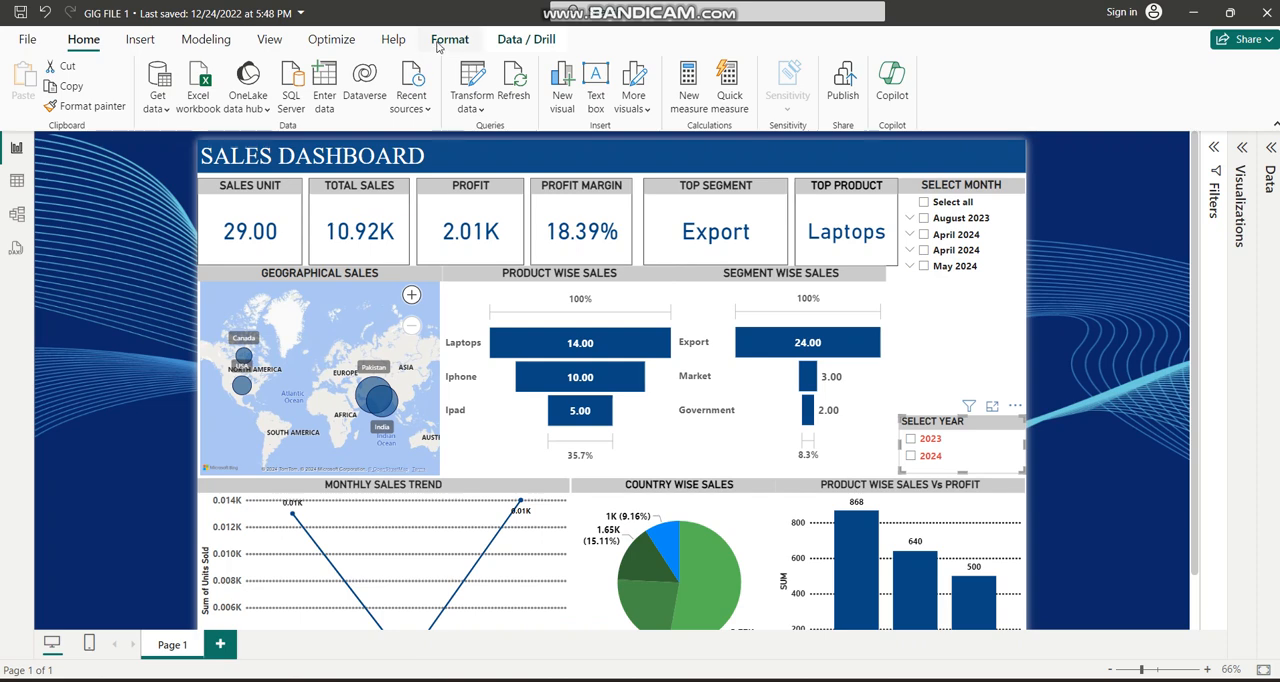
Try the white theme with green visuals, the purple gradient theme and the dark theme on the report.
click(268, 40)
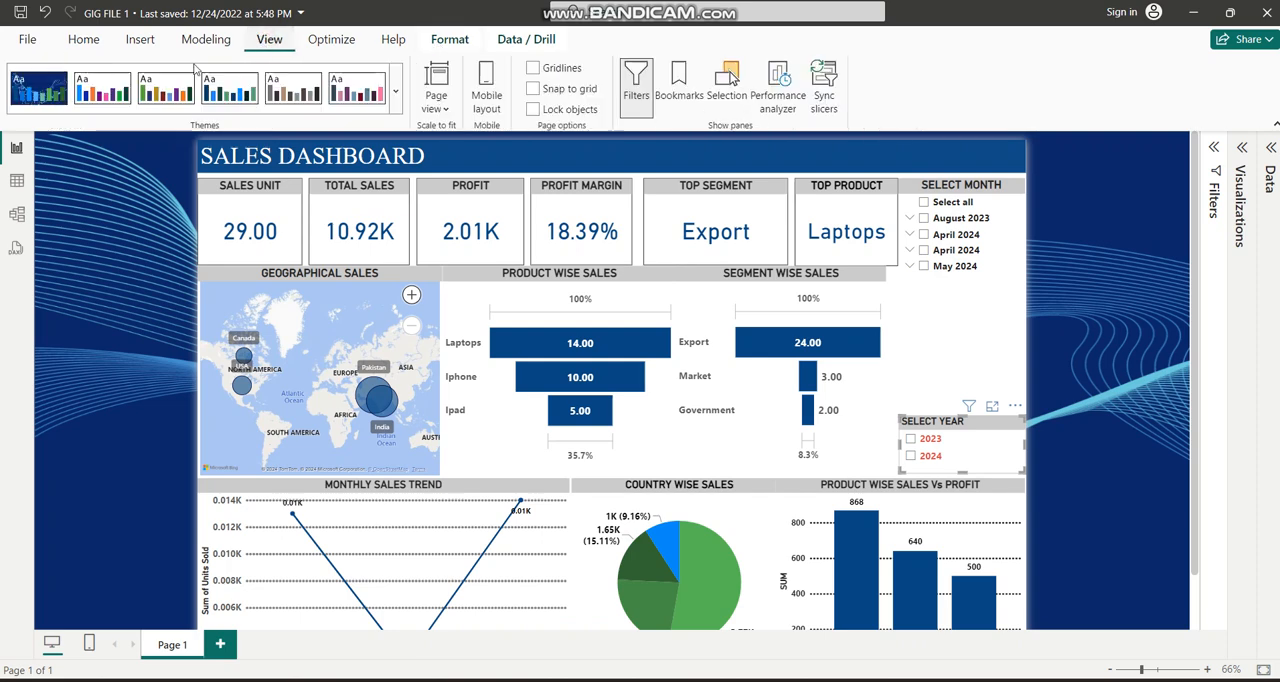
click(395, 106)
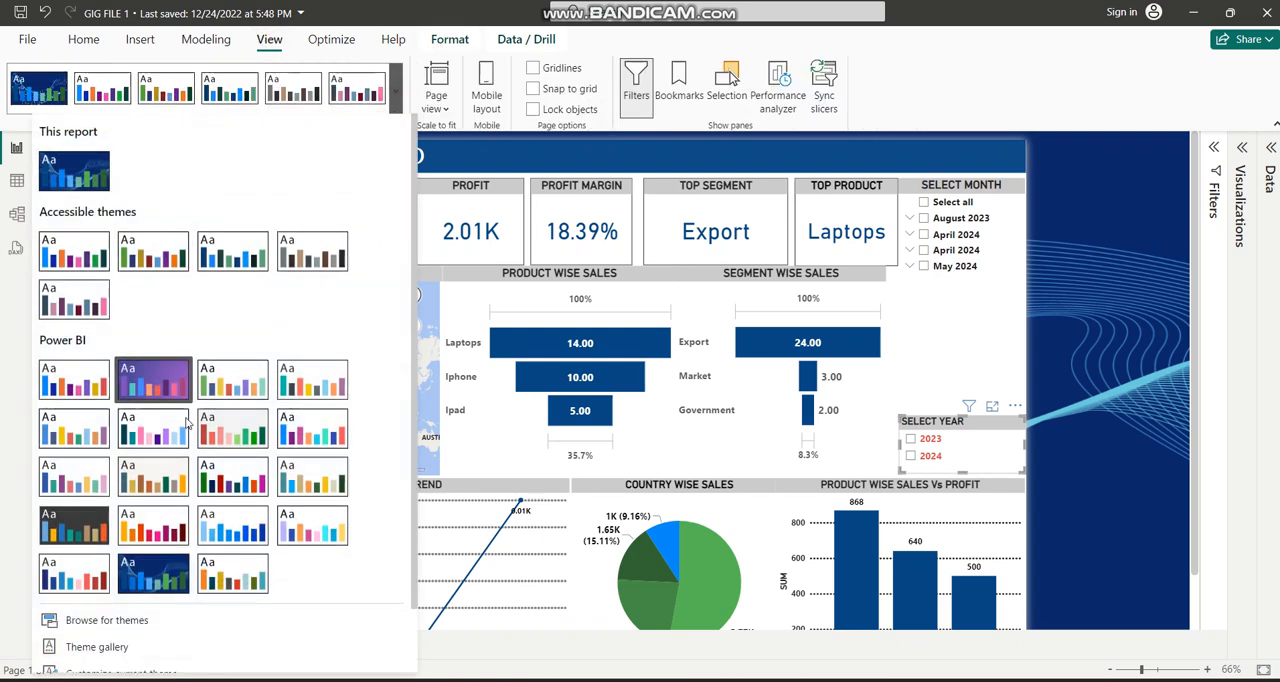
click(236, 385)
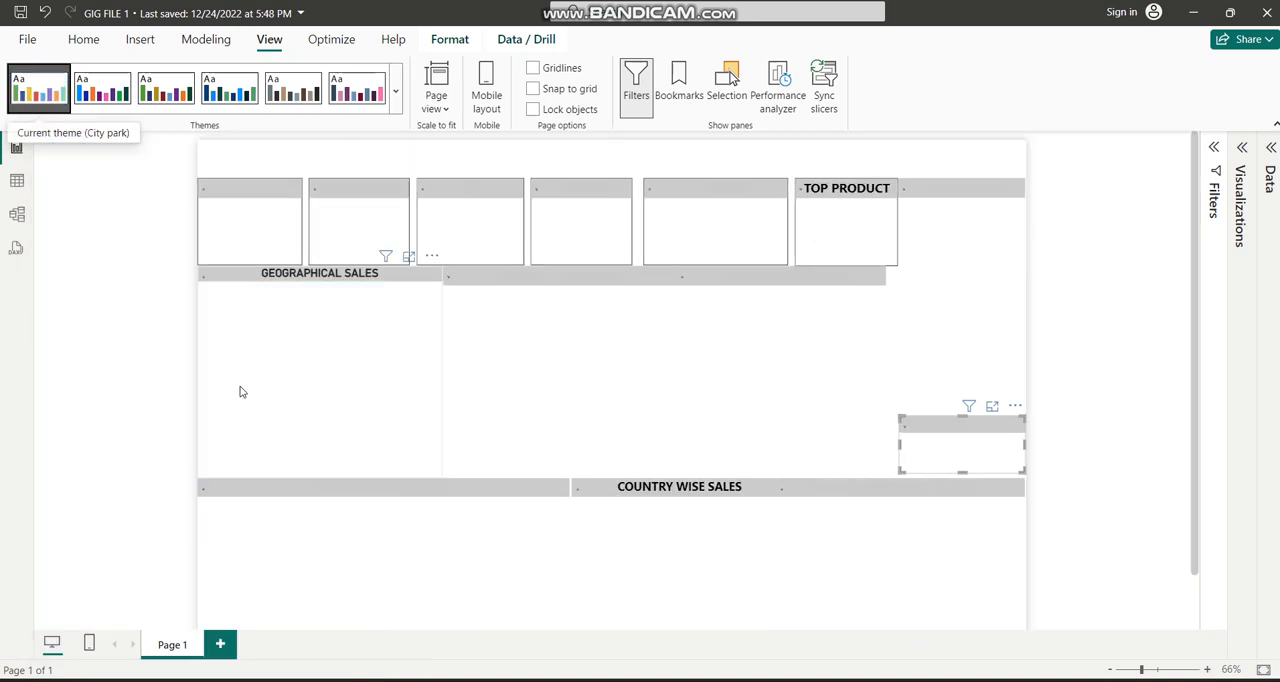
click(396, 106)
click(156, 381)
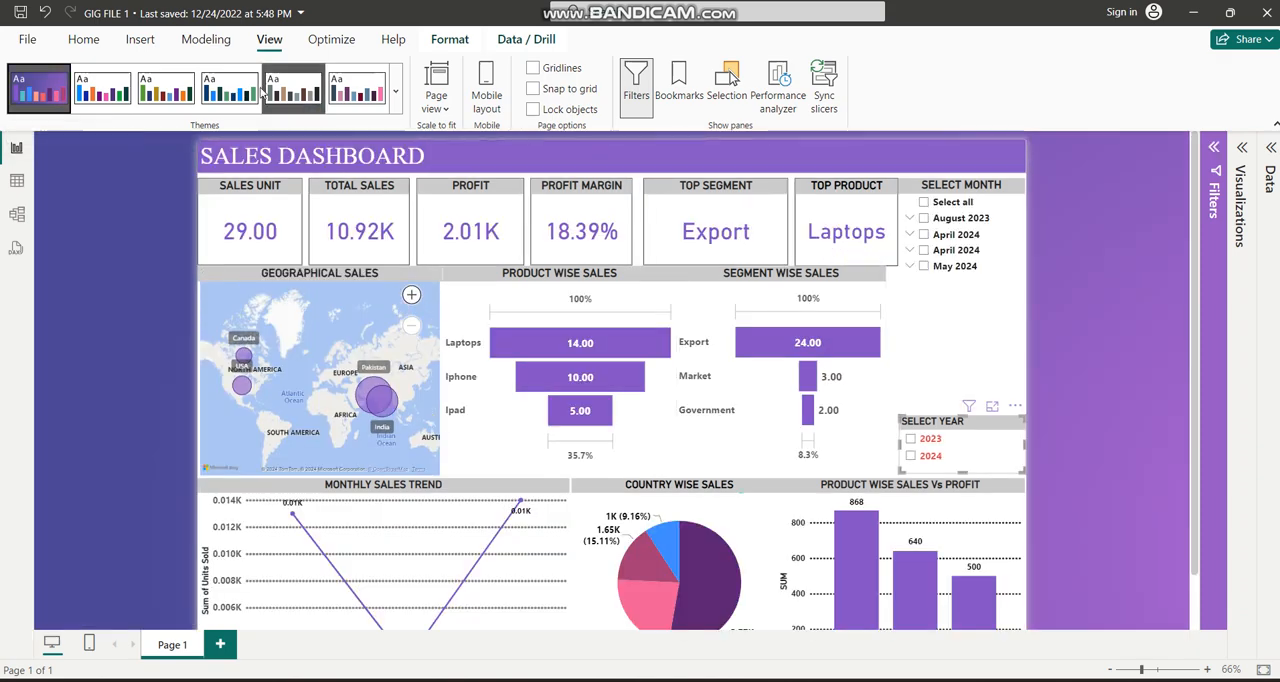
click(396, 106)
click(297, 417)
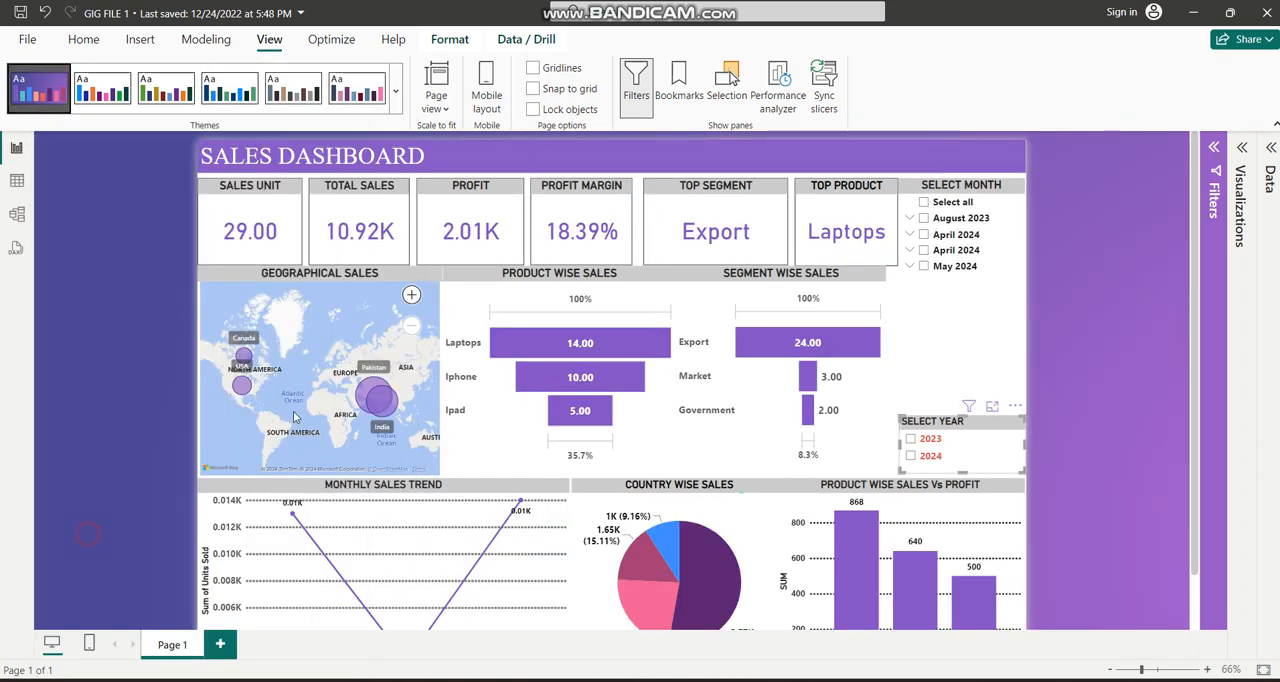
Apply the dark blue Tidal theme to the report and review the dashboard's lower charts.
click(396, 106)
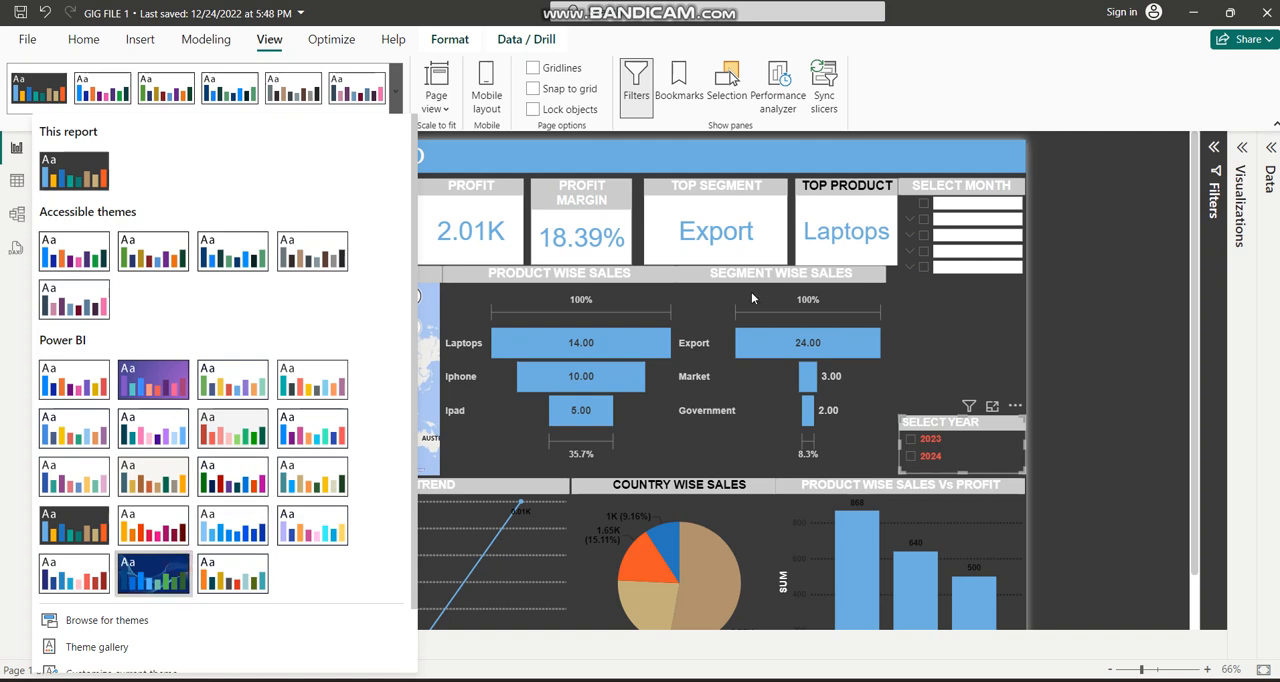
click(182, 569)
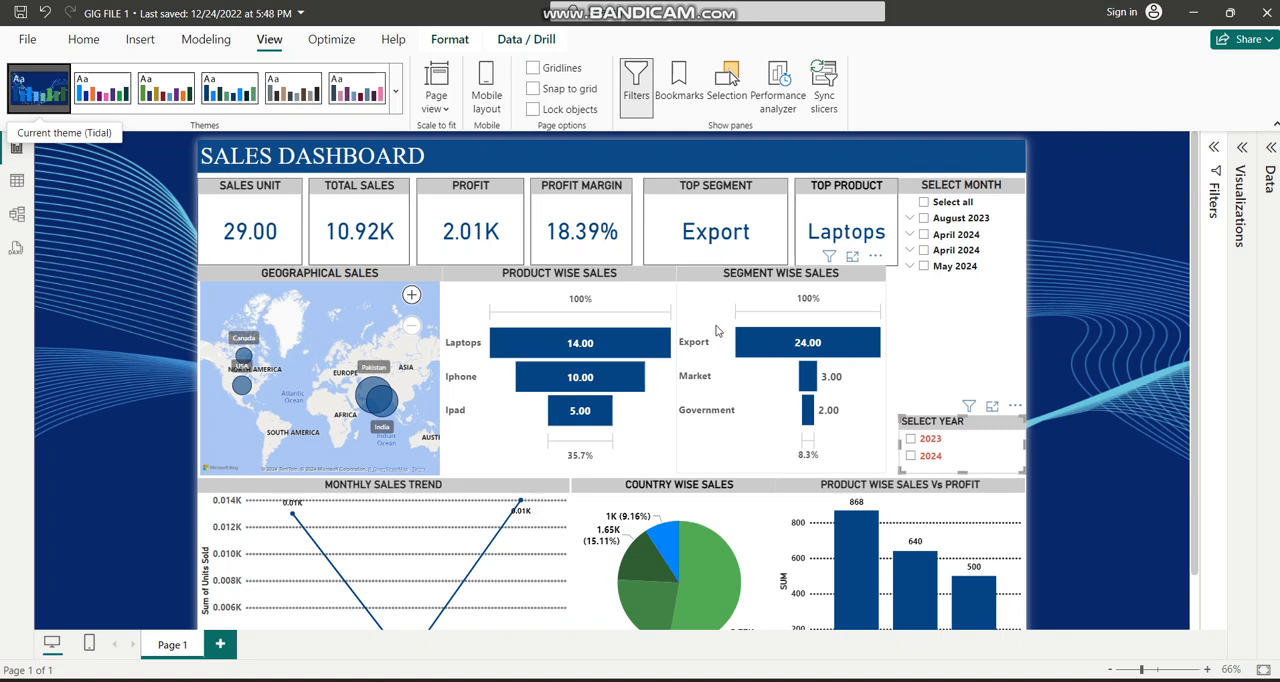
scroll(716, 331, down, 2)
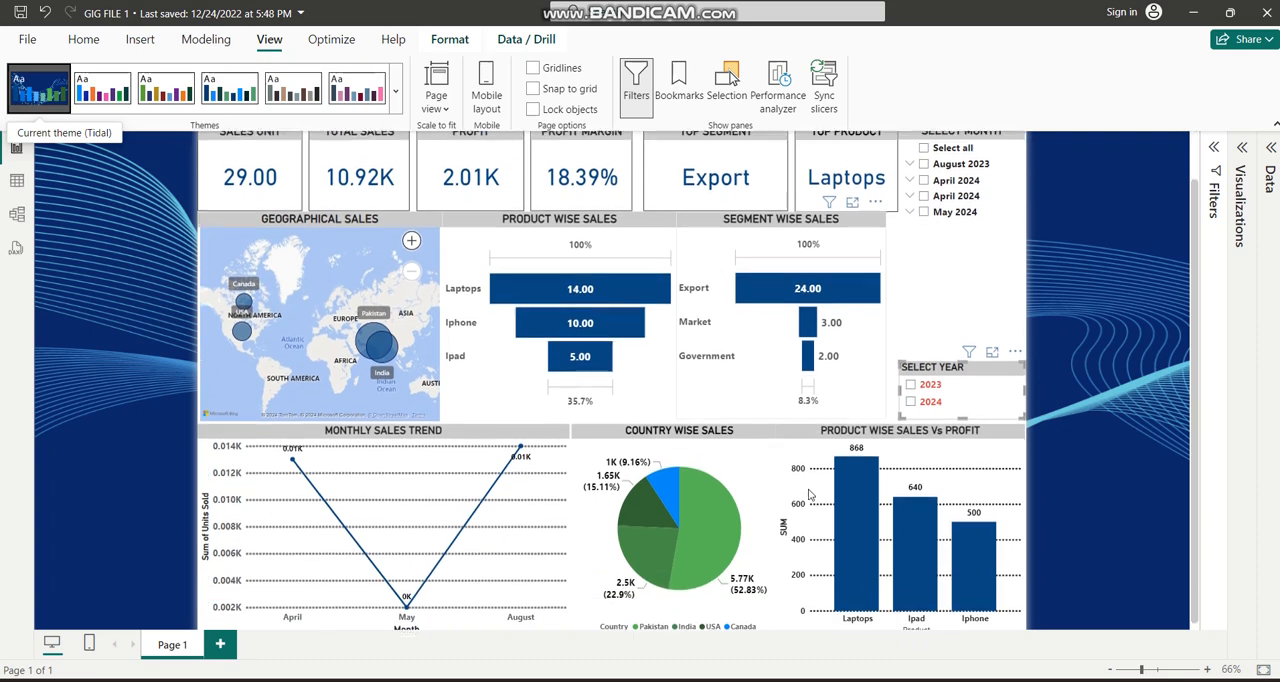